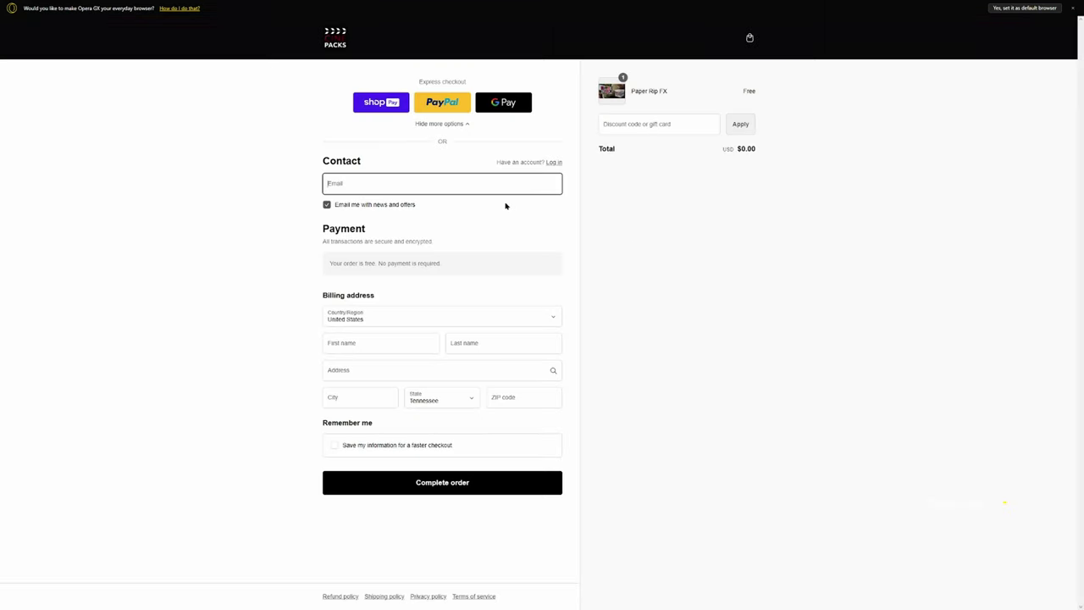
Step: Fill in the contact e-mail for the free Paper Rip FX order with a saved address
{"action": "left_click", "coordinate": [492, 189]}
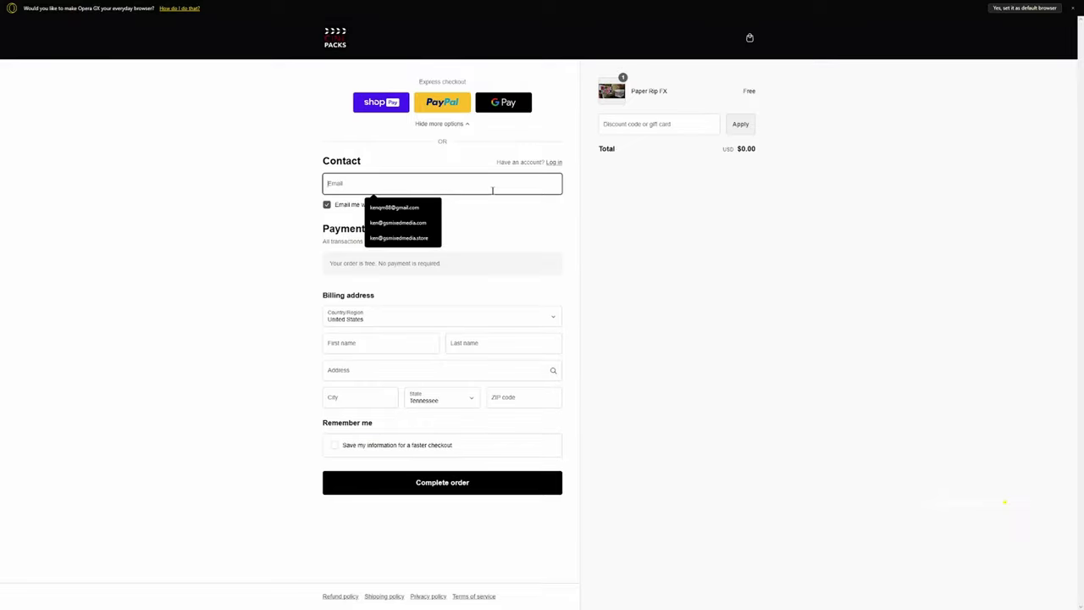
{"action": "left_click", "coordinate": [372, 207]}
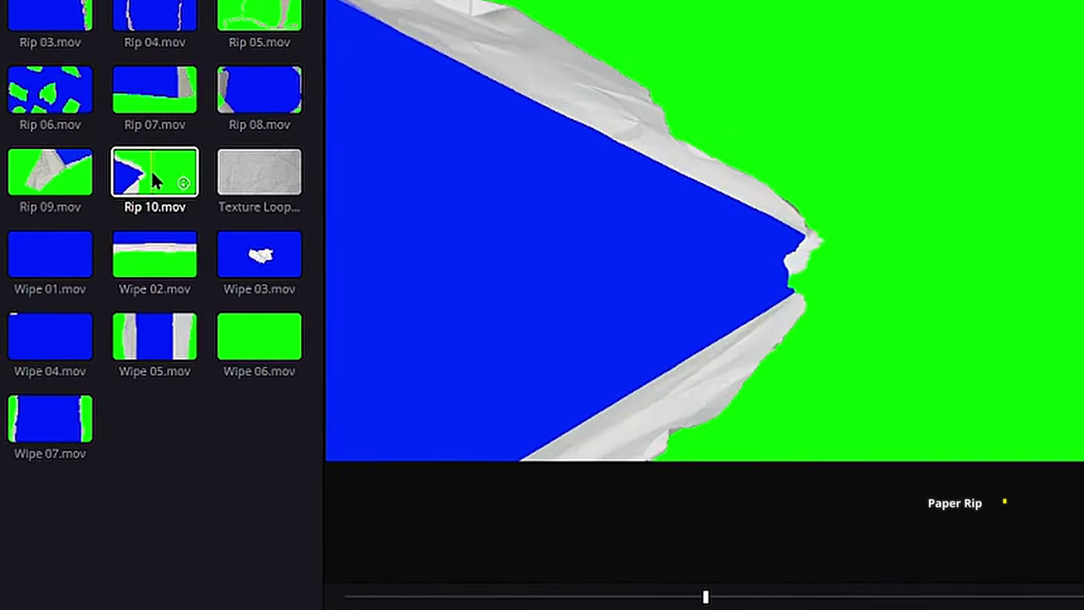
Step: Place Rip 10.mov on Video 3 above the two stacked clips and trim its end to match theirs
{"action": "left_click_drag", "start_coordinate": [151, 172], "coordinate": [102, 433]}
{"action": "left_click_drag", "start_coordinate": [174, 457], "coordinate": [150, 479]}
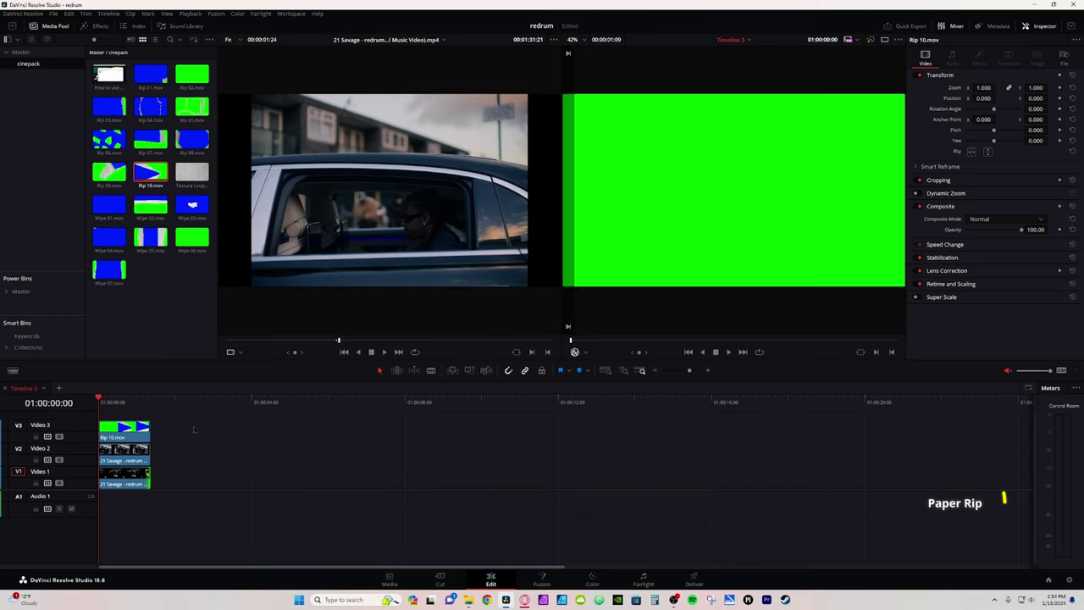
Step: Apply the 3D Keyer effect to the Rip 10.mov clip on Video 3
{"action": "left_click", "coordinate": [50, 26]}
{"action": "left_click", "coordinate": [95, 26]}
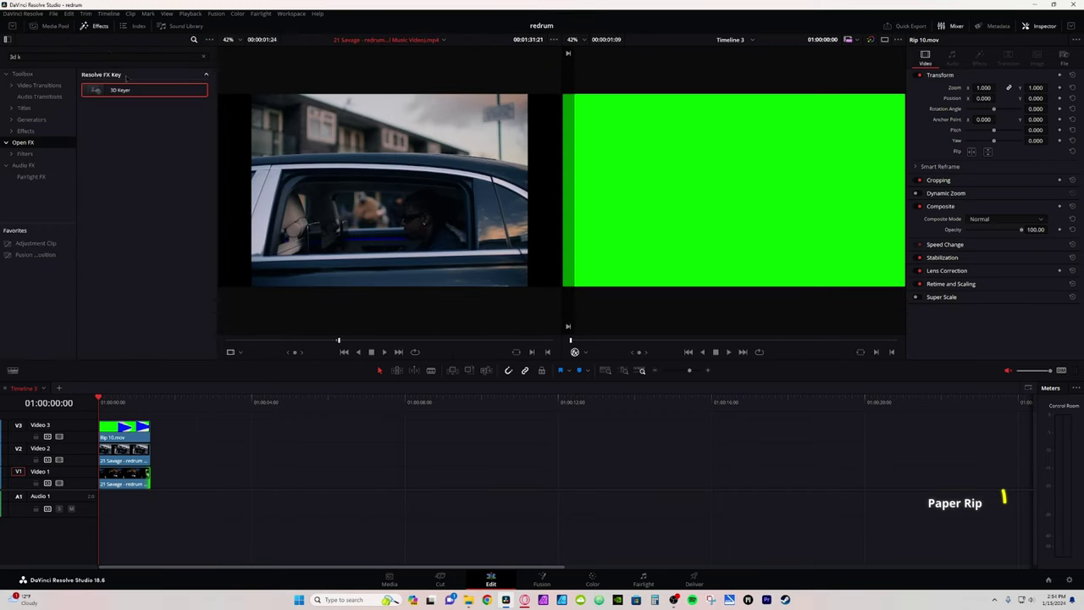
{"action": "left_click_drag", "start_coordinate": [109, 90], "coordinate": [115, 437]}
Step: Turn on the Open FX Overlay for the timeline viewer and key out the blue area of Rip 10.mov at 01:00:01:00
{"action": "left_click", "coordinate": [585, 352]}
{"action": "left_click", "coordinate": [596, 365]}
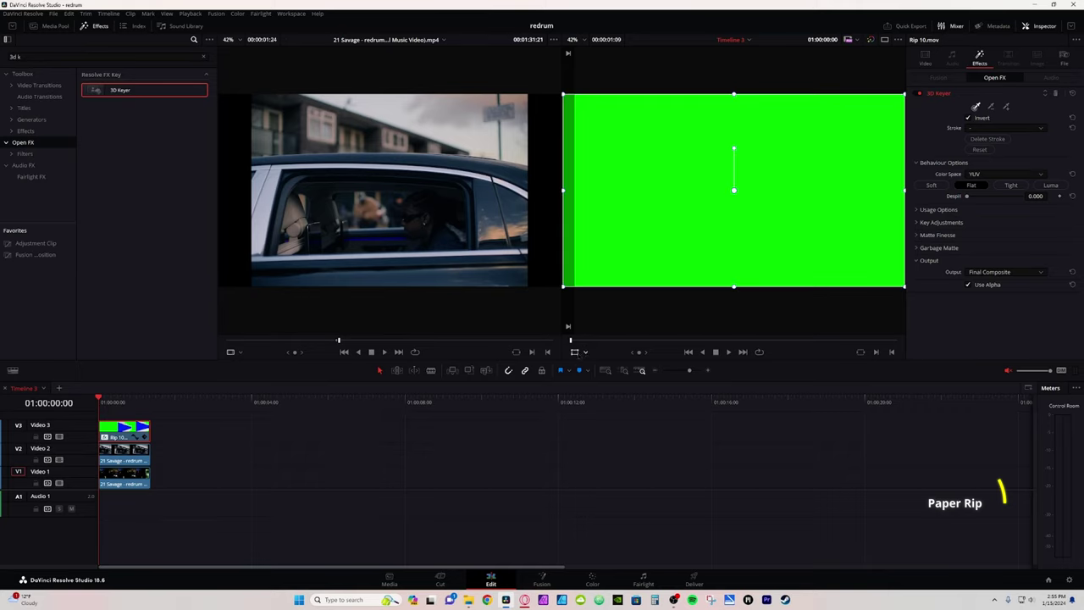
{"action": "left_click", "coordinate": [585, 353]}
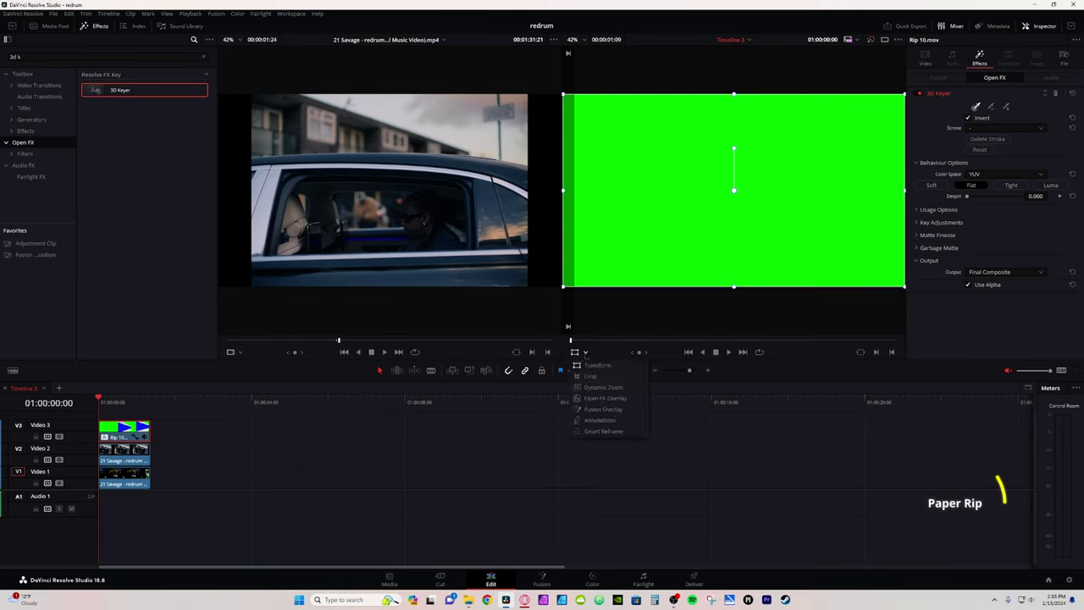
{"action": "left_click", "coordinate": [596, 399]}
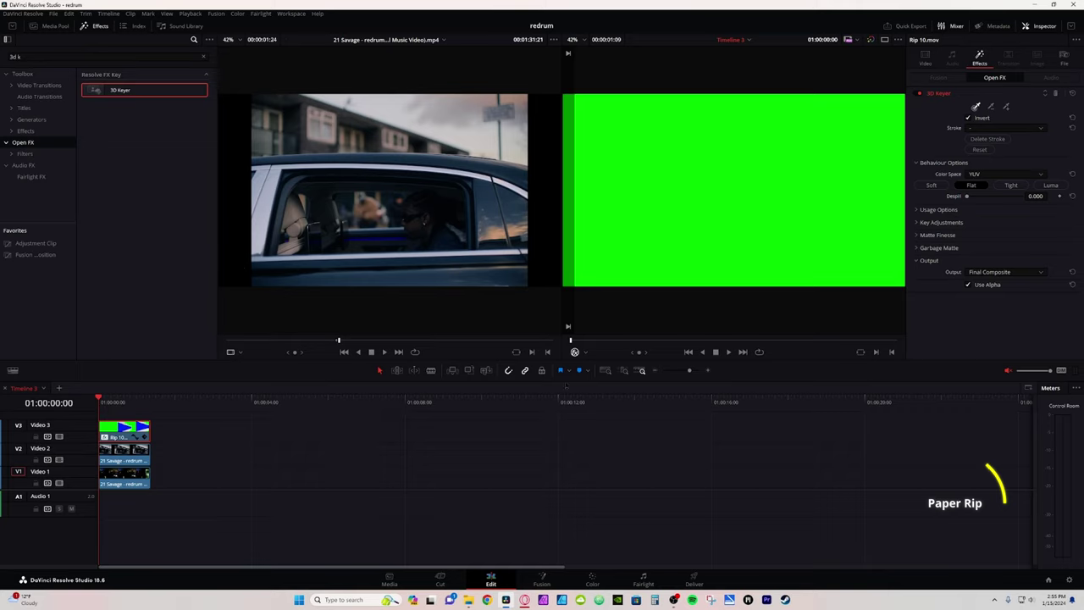
{"action": "left_click_drag", "start_coordinate": [667, 341], "coordinate": [812, 340]}
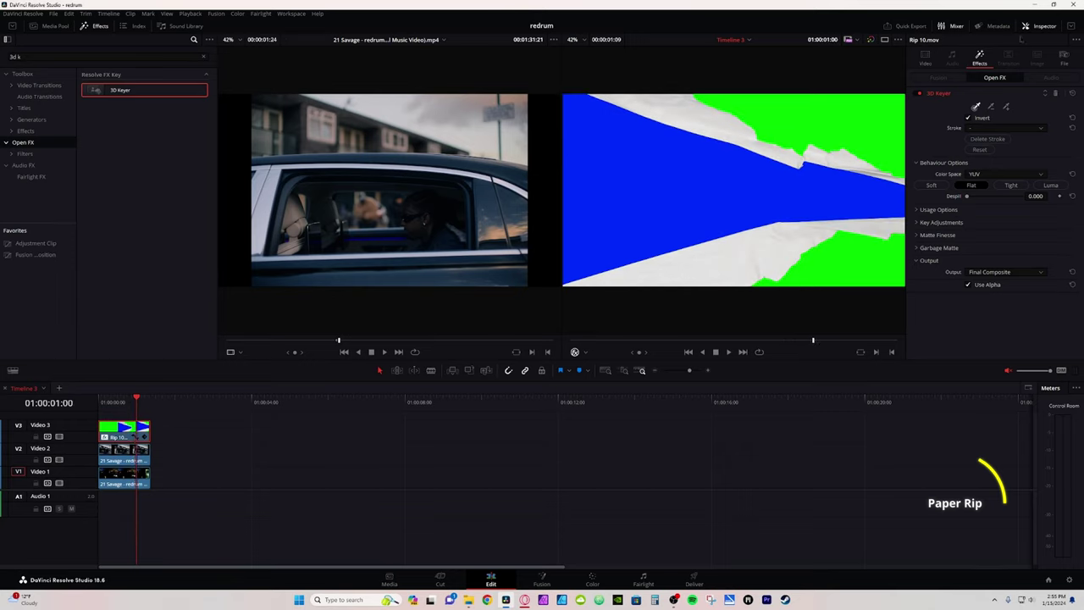
{"action": "left_click", "coordinate": [976, 107]}
{"action": "left_click", "coordinate": [660, 178]}
{"action": "left_click_drag", "start_coordinate": [572, 340], "coordinate": [881, 340]}
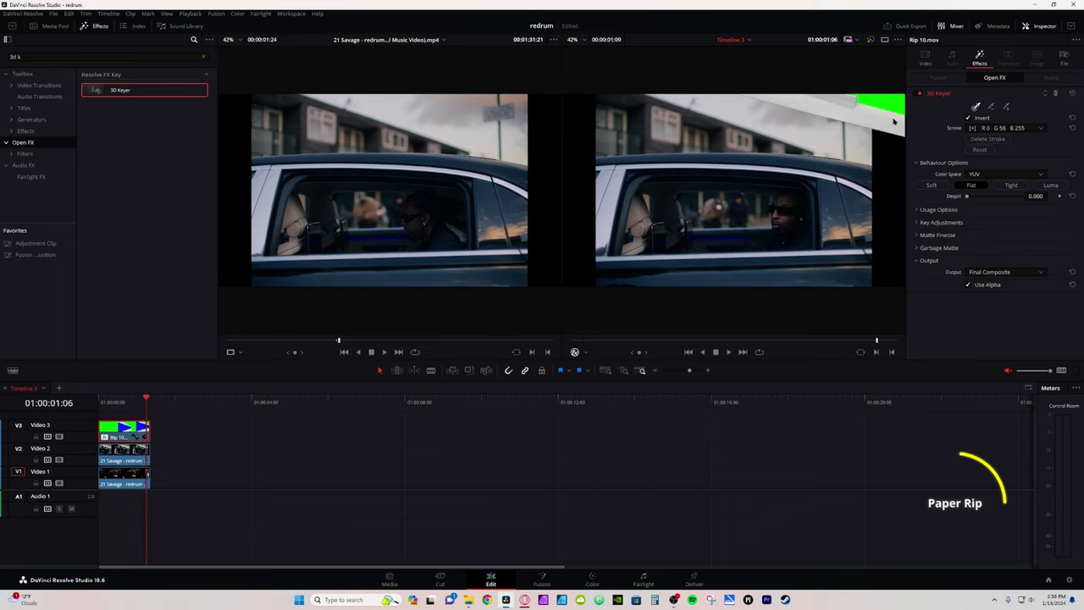
Step: Raise the 3D Keyer's Despill on Rip 10.mov to 0.799 while checking the paper edge up close
{"action": "left_click_drag", "start_coordinate": [968, 200], "coordinate": [1002, 200]}
{"action": "scroll", "coordinate": [806, 141], "scroll_direction": "up", "scroll_amount": 5}
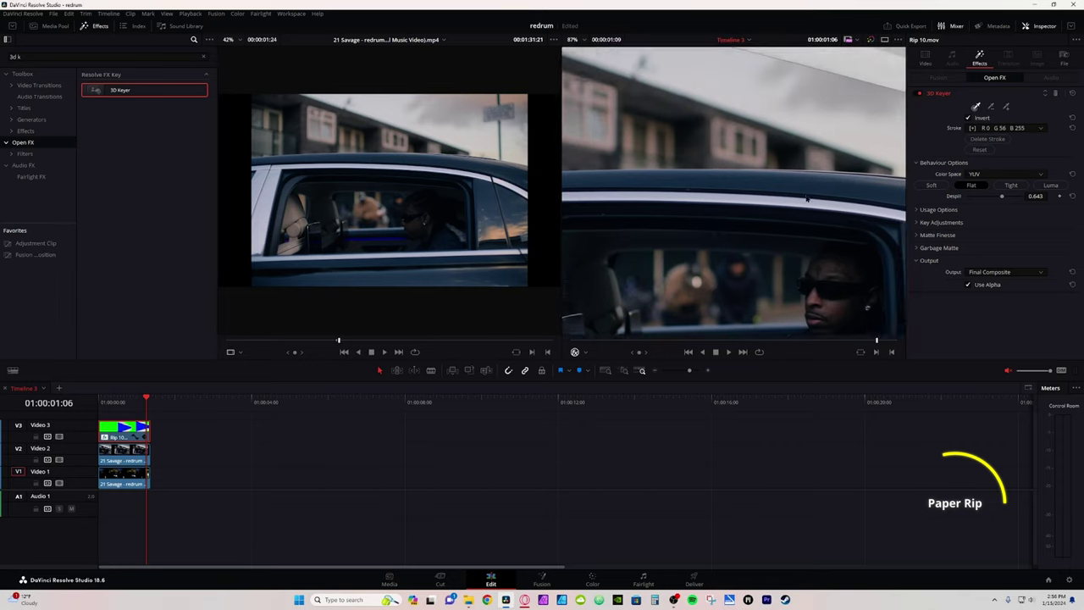
{"action": "scroll", "coordinate": [805, 212], "scroll_direction": "up", "scroll_amount": 4}
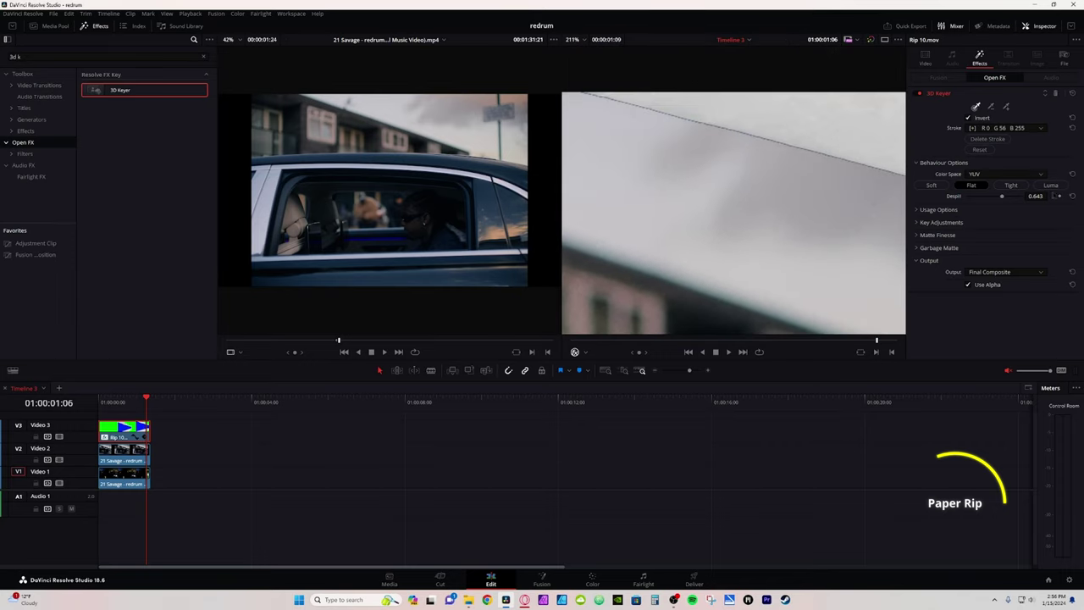
{"action": "left_click_drag", "start_coordinate": [1002, 200], "coordinate": [1028, 200]}
{"action": "left_click_drag", "start_coordinate": [1020, 199], "coordinate": [1010, 200]}
Step: Set Clean Black to 31.0 in the Matte Finesse settings of Rip 10.mov's keyer
{"action": "left_click", "coordinate": [927, 237]}
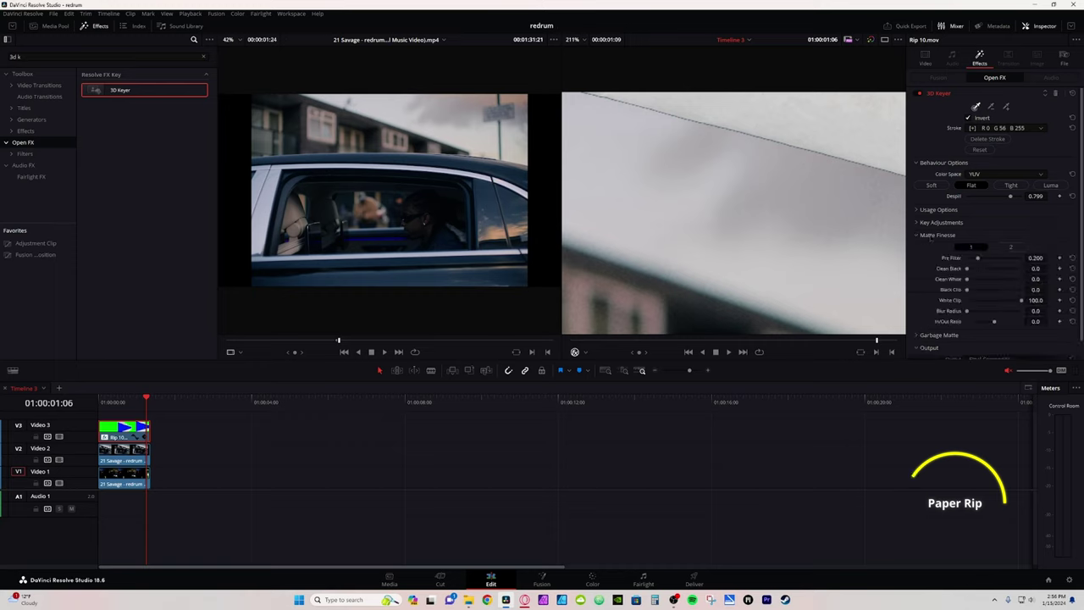
{"action": "left_click_drag", "start_coordinate": [966, 269], "coordinate": [983, 268]}
{"action": "scroll", "coordinate": [803, 157], "scroll_direction": "down", "scroll_amount": 8}
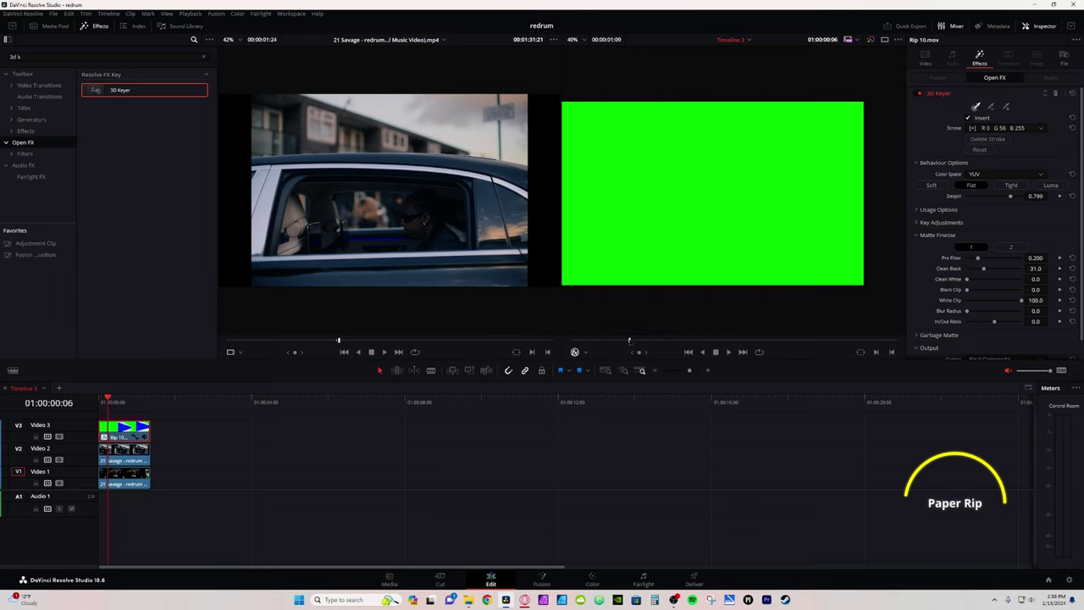
Step: Combine Rip 10.mov and the Video 2 clip beneath it into a compound clip
{"action": "left_click_drag", "start_coordinate": [629, 340], "coordinate": [812, 340]}
{"action": "left_click_drag", "start_coordinate": [180, 463], "coordinate": [120, 426]}
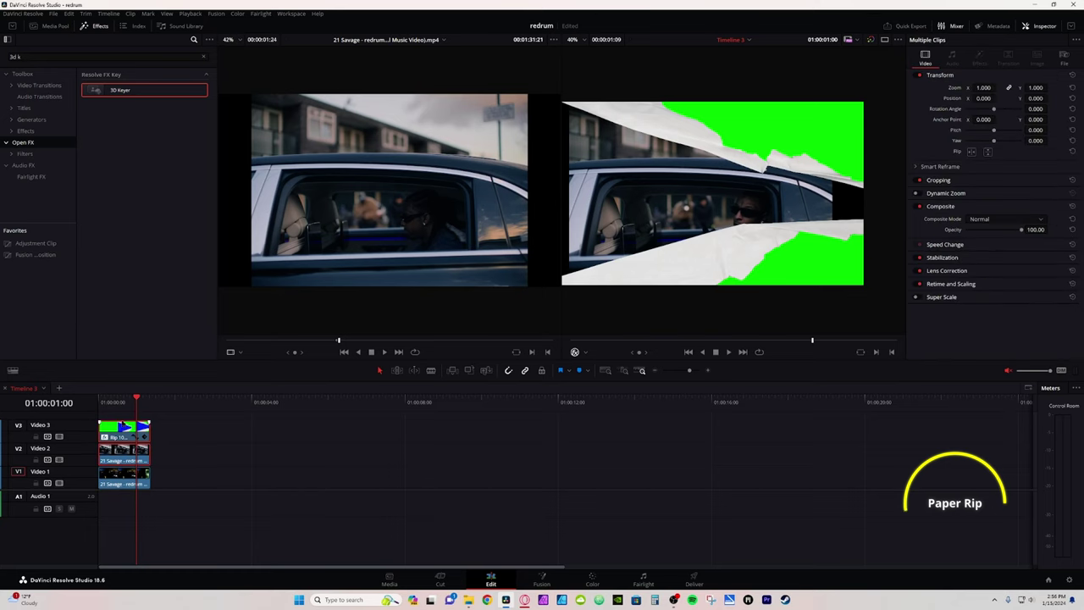
{"action": "right_click", "coordinate": [118, 433]}
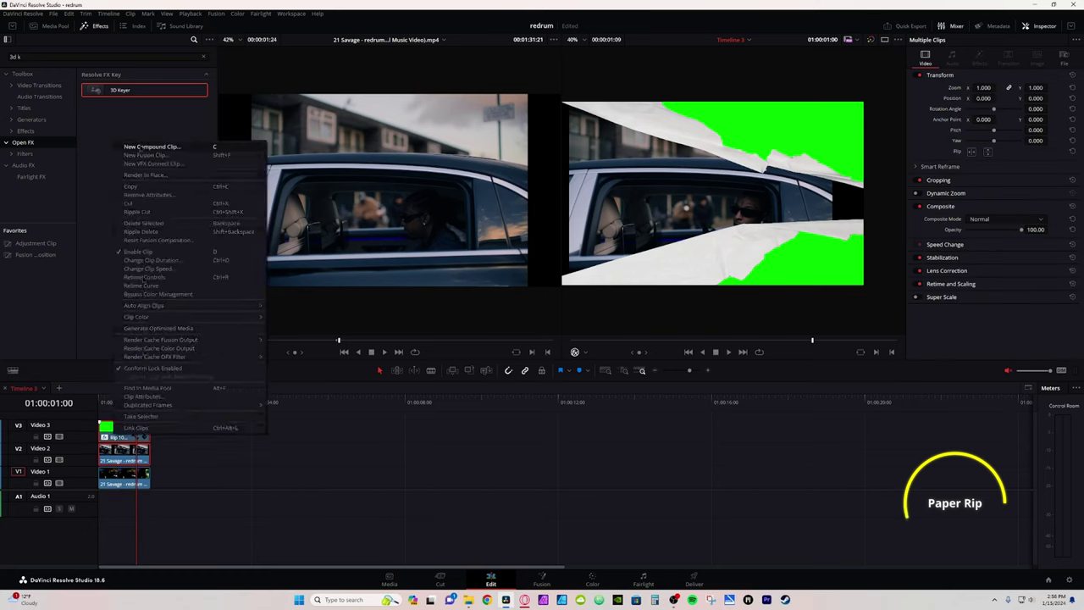
{"action": "left_click", "coordinate": [140, 147]}
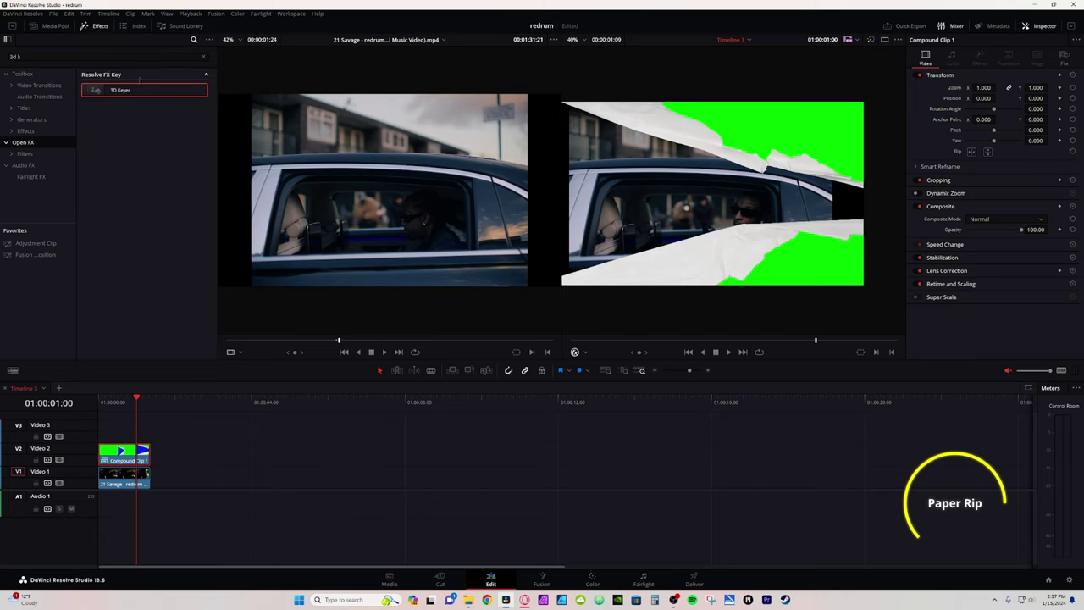
Step: Apply the 3D Keyer to the compound clip and key out its green area
{"action": "left_click_drag", "start_coordinate": [127, 90], "coordinate": [124, 453]}
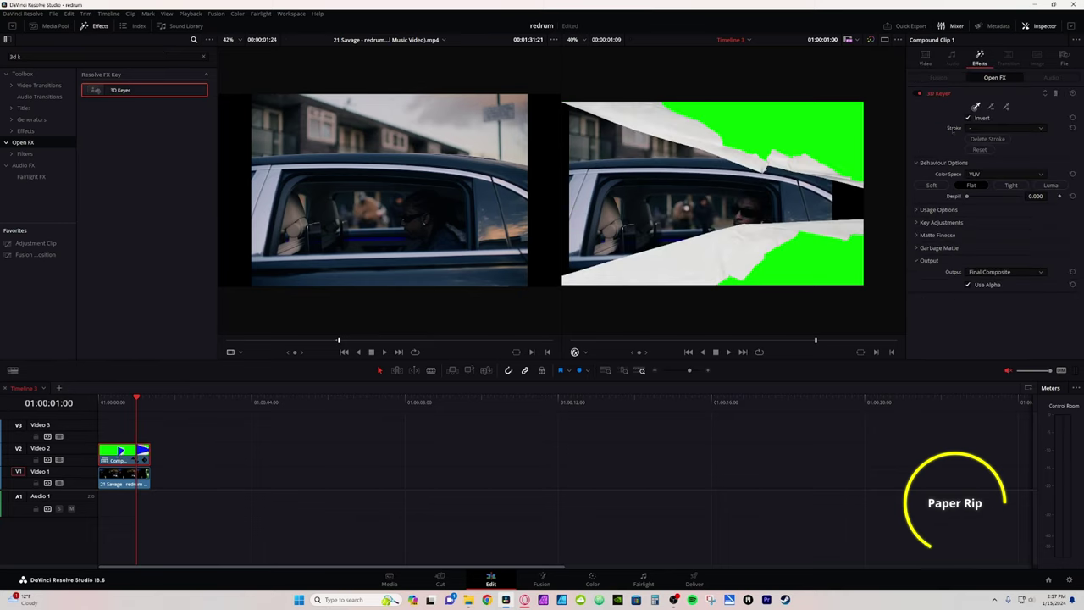
{"action": "left_click", "coordinate": [794, 129]}
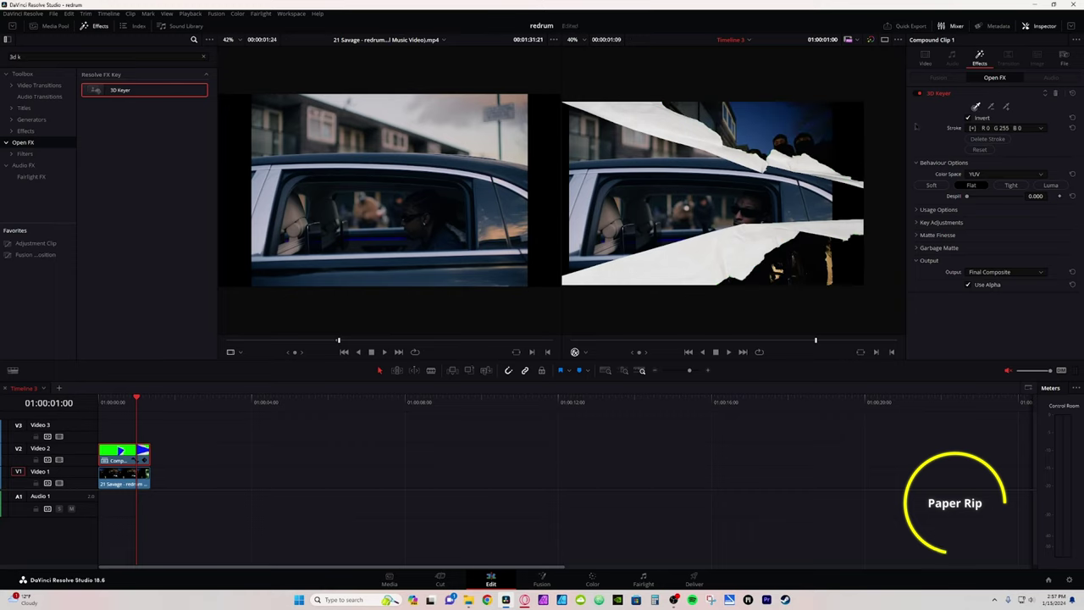
Step: Raise the compound clip's Despill to 1.000 while inspecting the green fringe along the torn paper
{"action": "left_click_drag", "start_coordinate": [966, 196], "coordinate": [986, 197]}
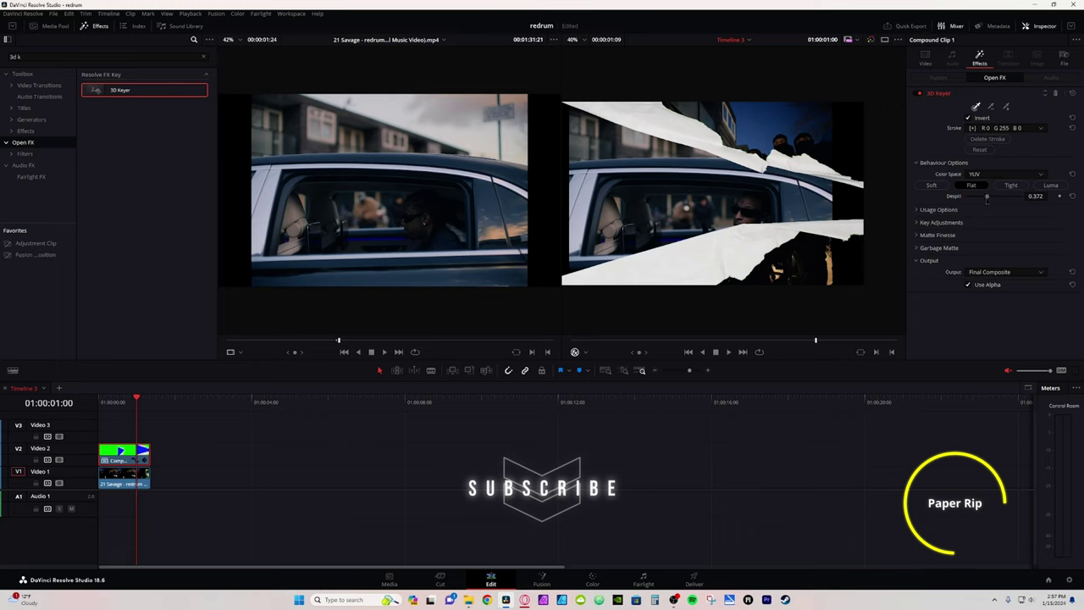
{"action": "scroll", "coordinate": [807, 172], "scroll_direction": "up", "scroll_amount": 3}
{"action": "scroll", "coordinate": [808, 172], "scroll_direction": "up", "scroll_amount": 6}
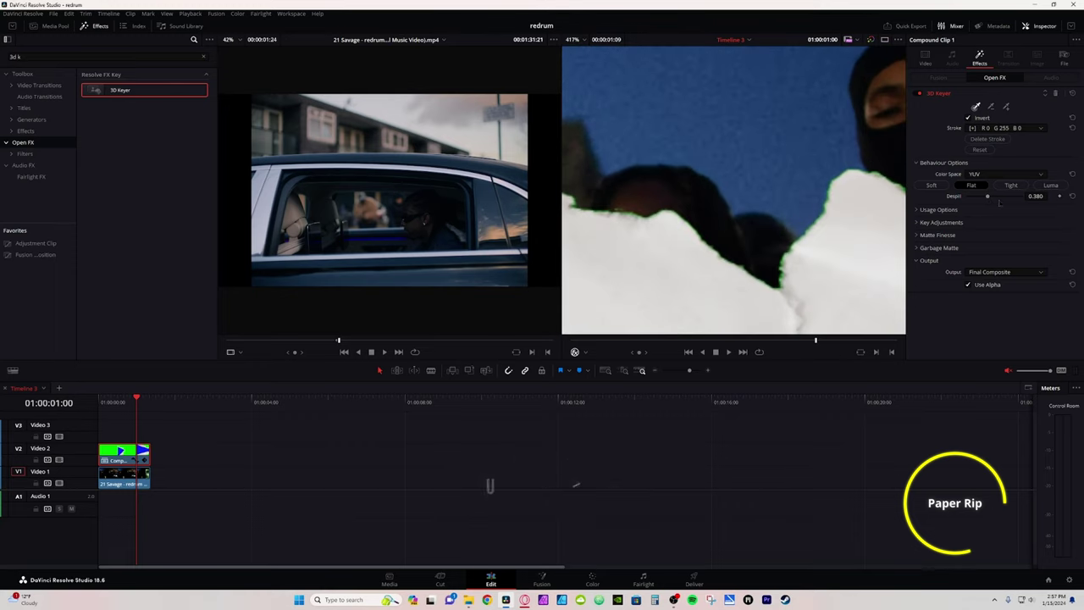
{"action": "left_click_drag", "start_coordinate": [986, 197], "coordinate": [1058, 198]}
{"action": "scroll", "coordinate": [769, 202], "scroll_direction": "down", "scroll_amount": 6}
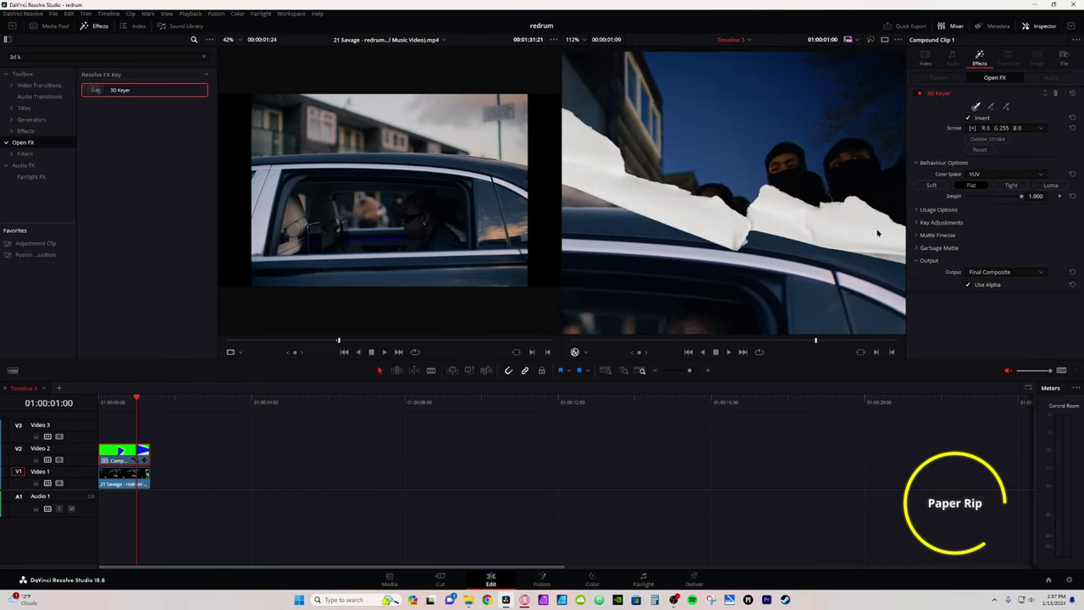
Step: Set the compound clip's Matte Finesse Blur Radius to 73.8 and play back the paper rip transition
{"action": "left_click", "coordinate": [921, 237]}
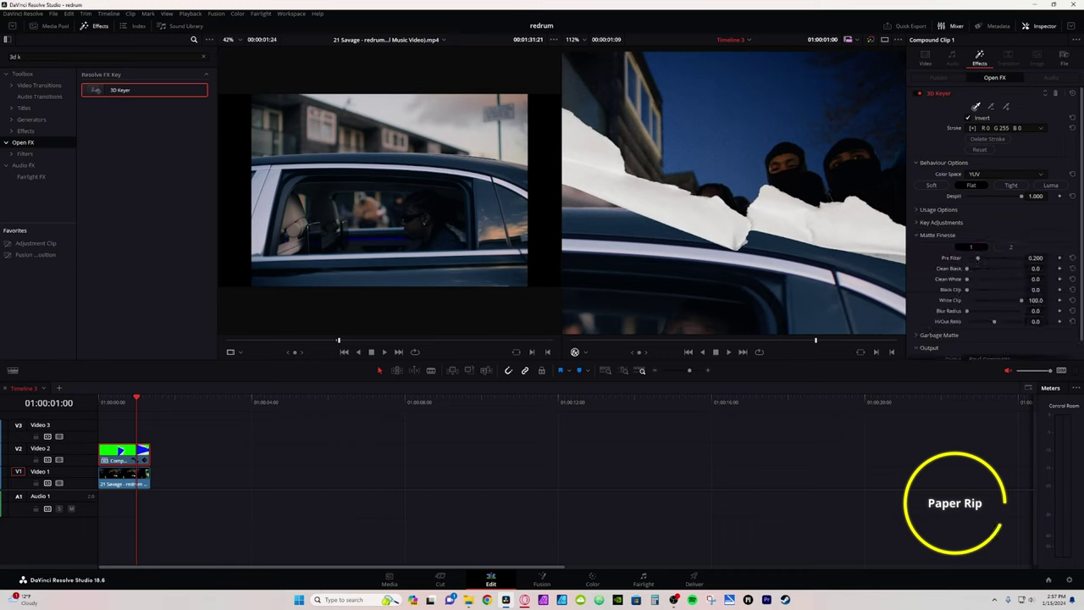
{"action": "left_click_drag", "start_coordinate": [966, 311], "coordinate": [975, 315]}
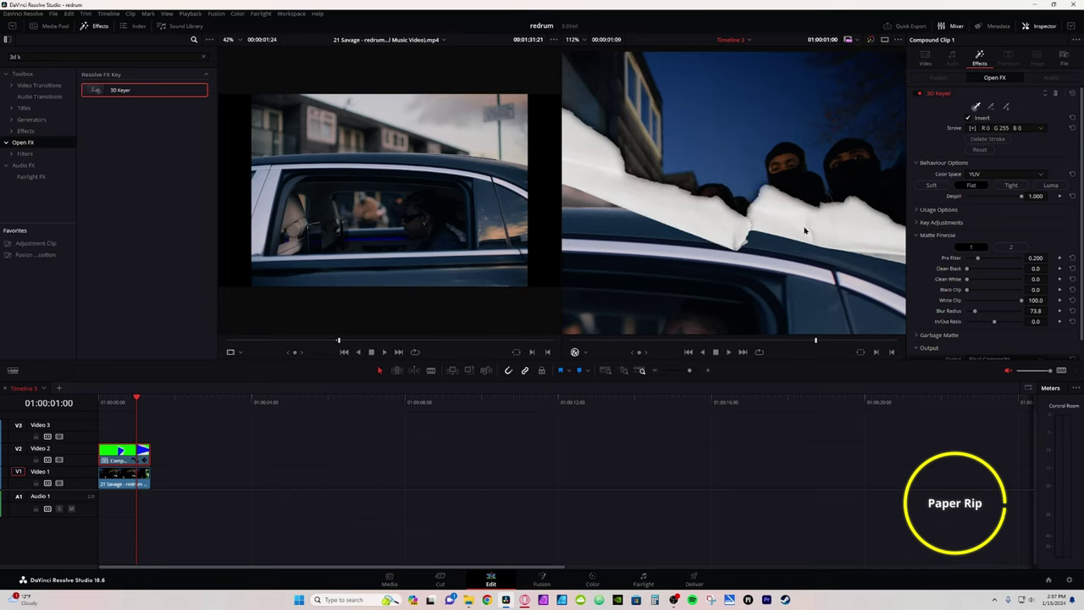
{"action": "key", "text": "space"}
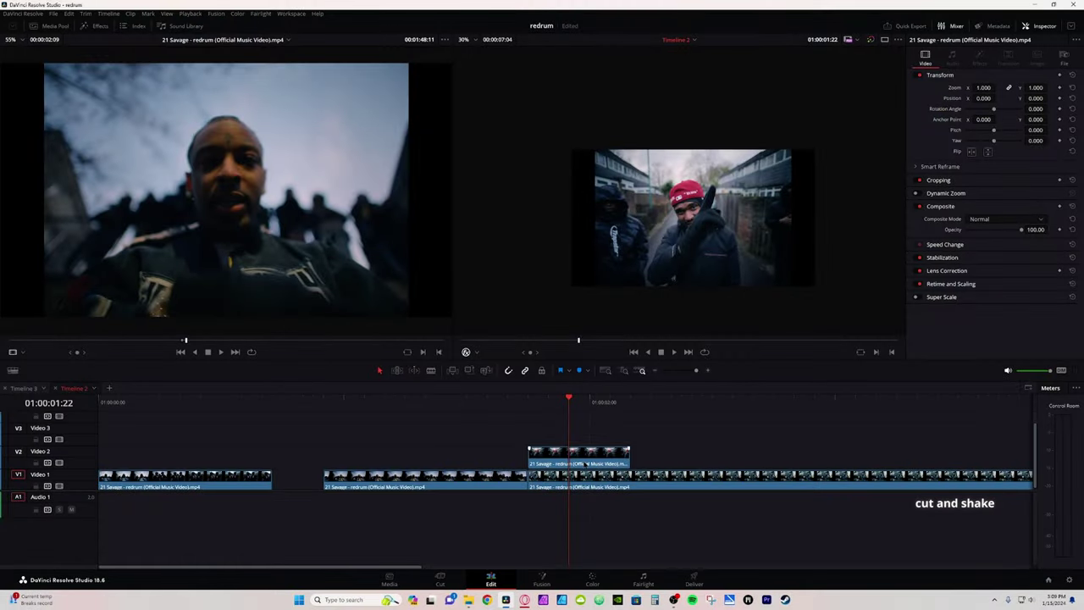
Step: Duplicate the Video 2 clip onto Video 3 so that the copy ends where the original begins
{"action": "left_click", "coordinate": [588, 458]}
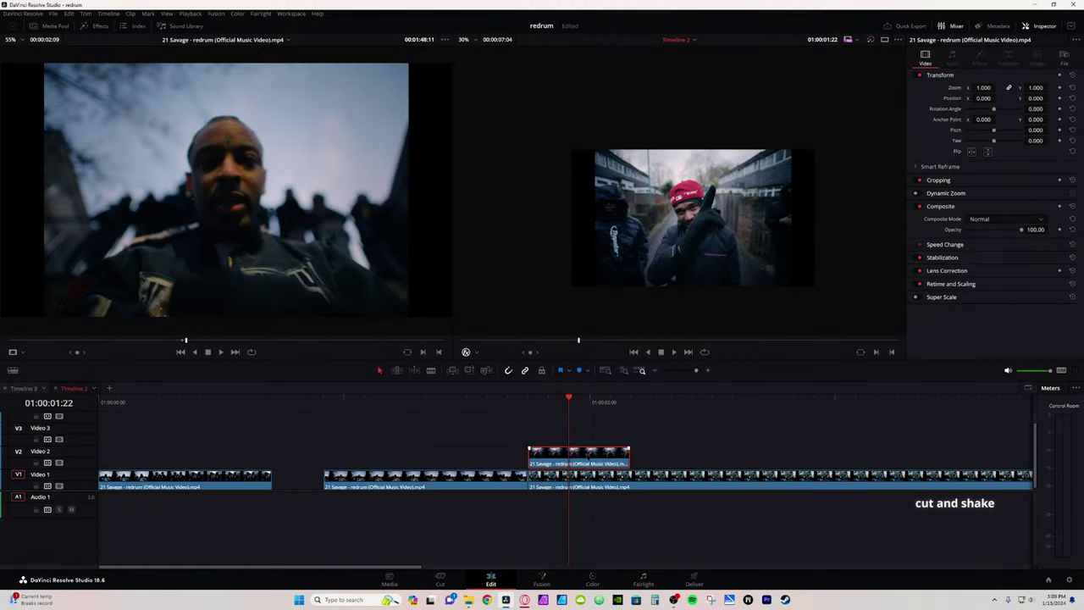
{"action": "left_click_drag", "start_coordinate": [587, 455], "coordinate": [496, 437]}
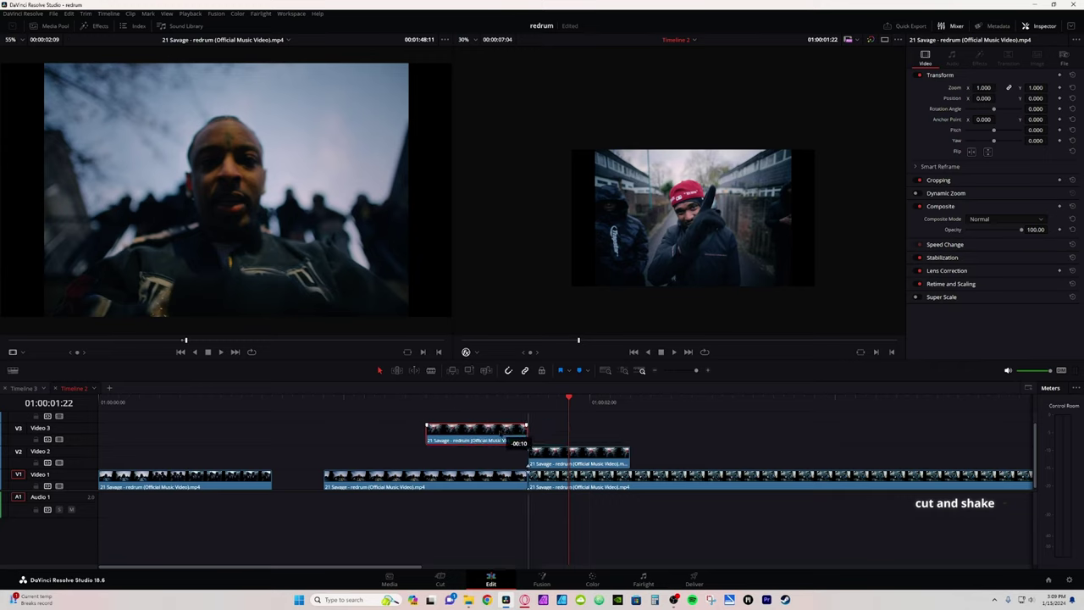
Step: Turn the Video 3 copy into a freeze frame of its first frame at 01:00:01:08 and scrub through it
{"action": "left_click", "coordinate": [487, 402]}
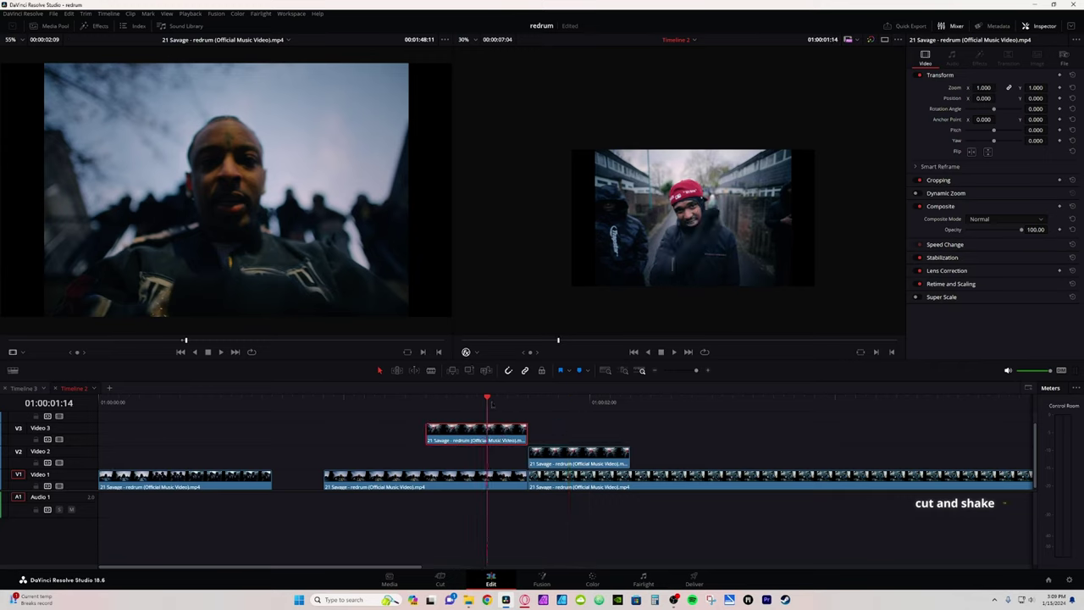
{"action": "left_click", "coordinate": [426, 401]}
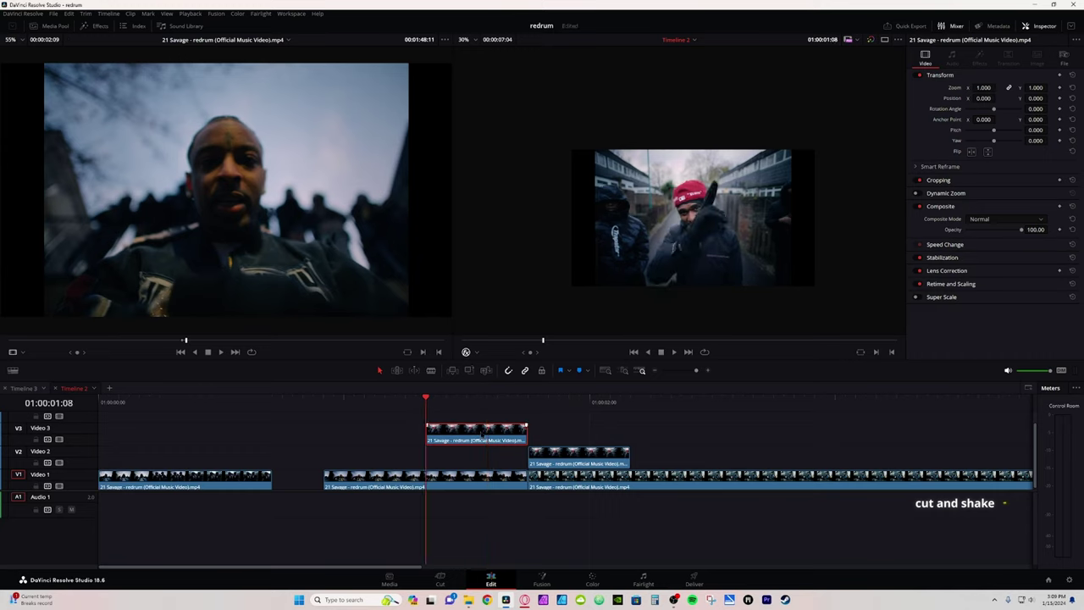
{"action": "key", "text": "shift+r"}
{"action": "left_click_drag", "start_coordinate": [527, 397], "coordinate": [432, 396]}
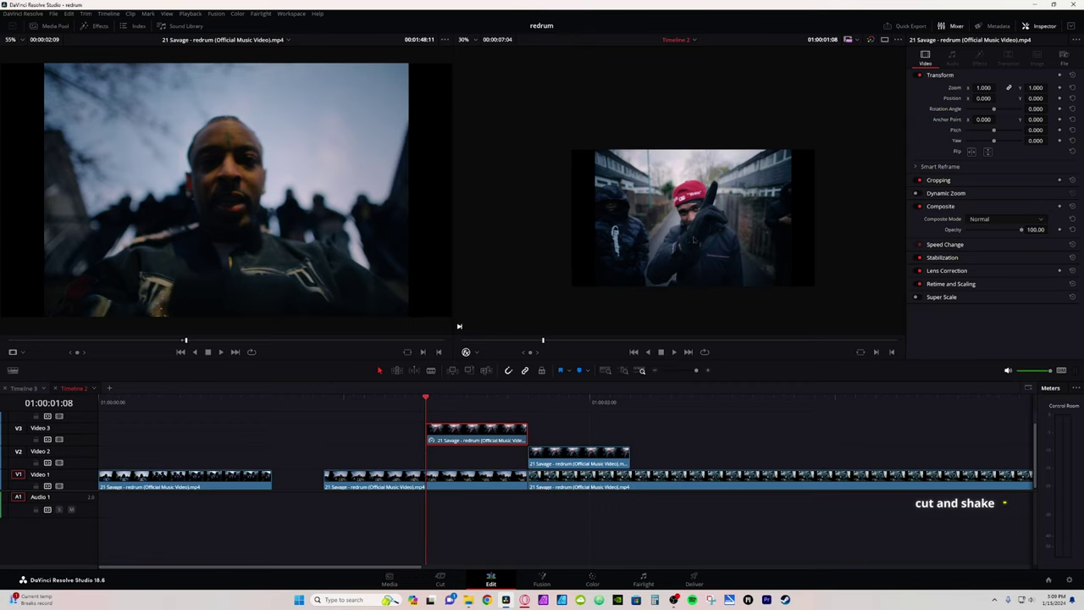
Step: Open the frozen clip in Fusion, add a Polygon mask to MediaIn1, set its node apart, and invert the mask
{"action": "left_click", "coordinate": [541, 577]}
{"action": "left_click", "coordinate": [515, 382]}
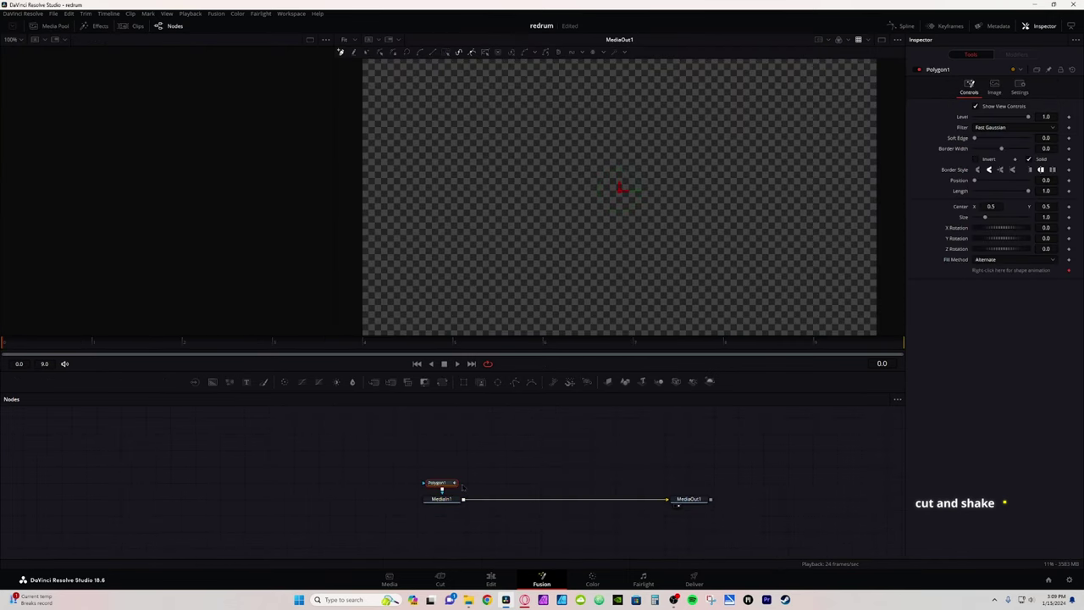
{"action": "left_click_drag", "start_coordinate": [438, 482], "coordinate": [388, 449]}
{"action": "left_click", "coordinate": [482, 449]}
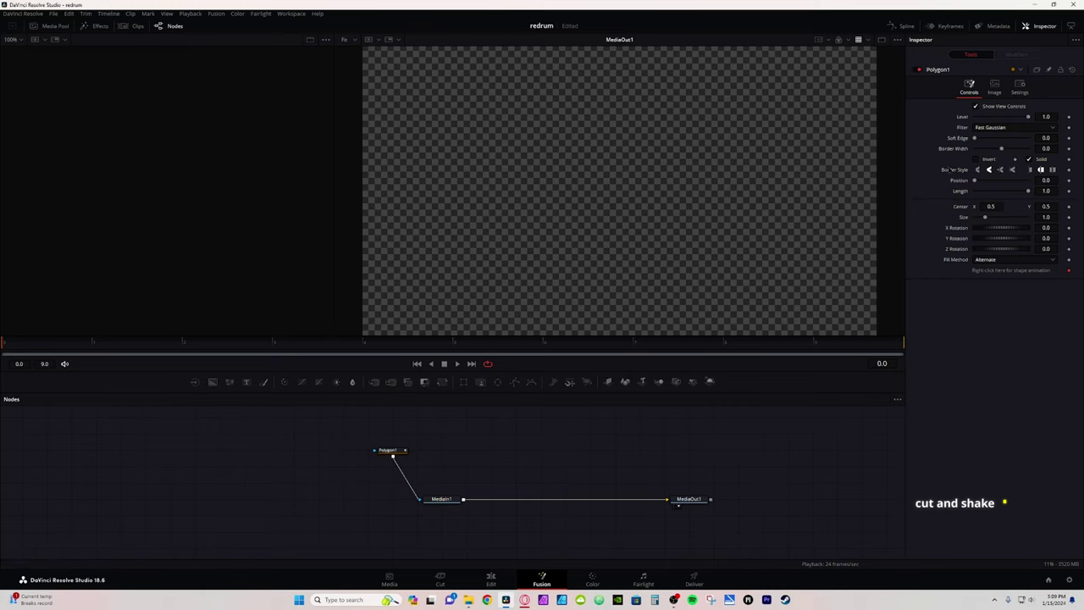
{"action": "left_click", "coordinate": [975, 159]}
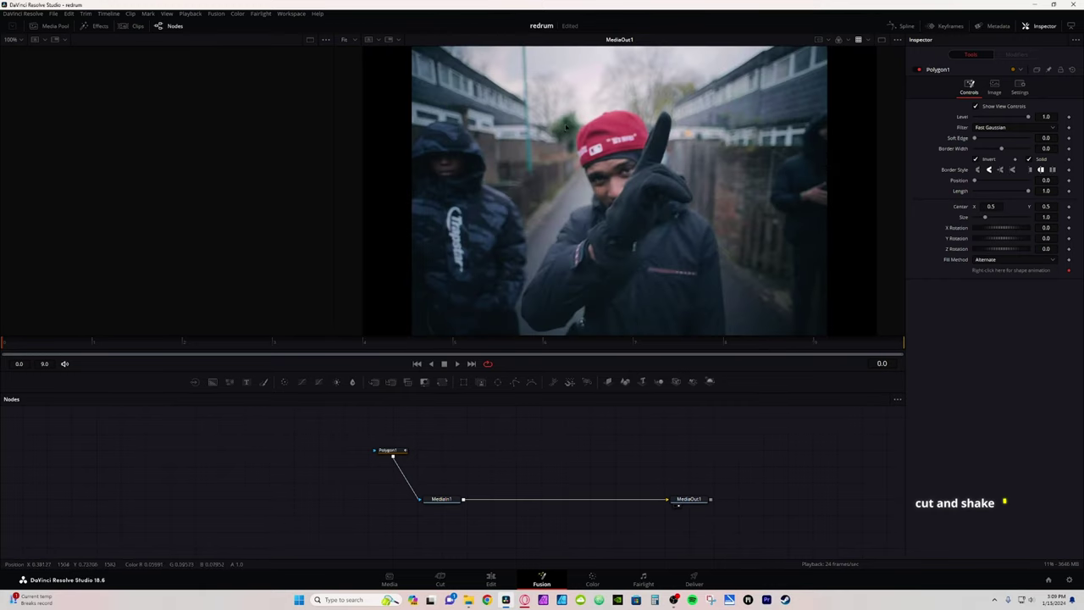
Step: Trace the polygon mask outline over the red beanie and around the raised gloved finger
{"action": "left_click", "coordinate": [392, 452]}
{"action": "scroll", "coordinate": [619, 118], "scroll_direction": "up", "scroll_amount": 7}
{"action": "left_click", "coordinate": [547, 105]}
{"action": "left_click", "coordinate": [554, 96]}
{"action": "left_click", "coordinate": [563, 91]}
{"action": "left_click", "coordinate": [568, 93]}
{"action": "left_click", "coordinate": [594, 86]}
{"action": "left_click", "coordinate": [614, 84]}
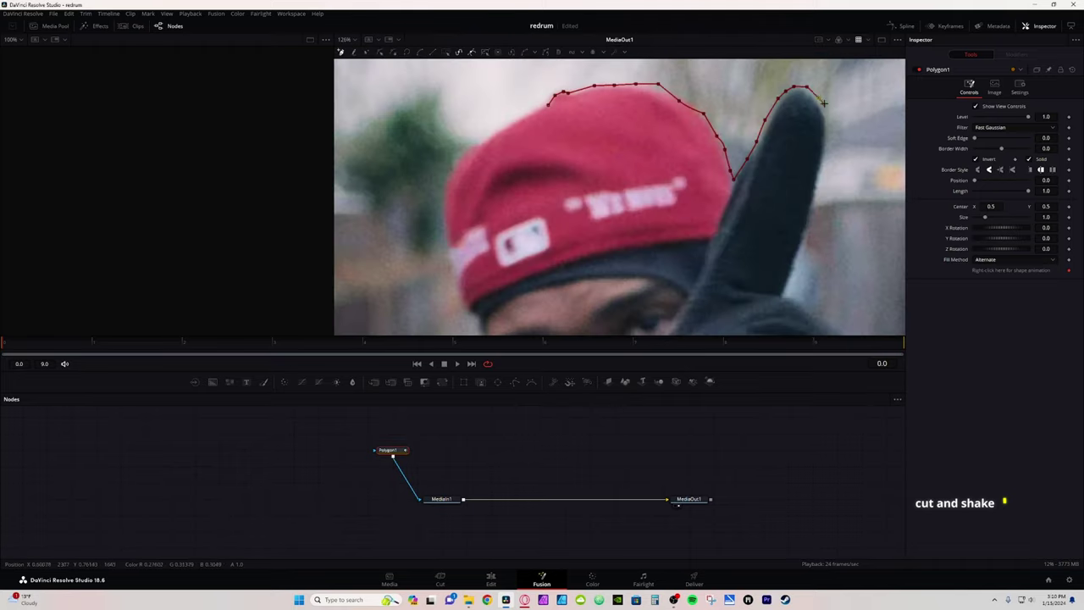
{"action": "left_click", "coordinate": [816, 96]}
{"action": "left_click", "coordinate": [824, 127]}
{"action": "left_click", "coordinate": [802, 227]}
{"action": "left_click", "coordinate": [785, 291]}
Step: Continue the polygon mask down the torso, around the sleeve and up the body, and close the outline around the man
{"action": "scroll", "coordinate": [784, 291], "scroll_direction": "up", "scroll_amount": 3}
{"action": "left_click", "coordinate": [730, 179]}
{"action": "scroll", "coordinate": [677, 102], "scroll_direction": "up", "scroll_amount": 3}
{"action": "scroll", "coordinate": [694, 275], "scroll_direction": "down", "scroll_amount": 5}
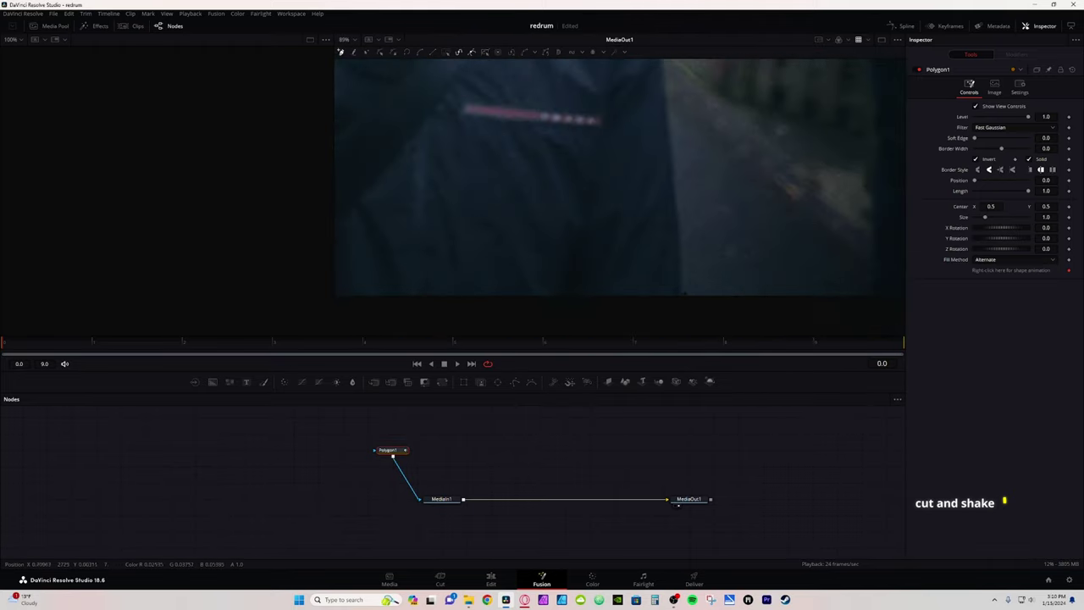
{"action": "left_click", "coordinate": [537, 237]}
{"action": "left_click", "coordinate": [537, 206]}
{"action": "left_click", "coordinate": [576, 127]}
{"action": "left_click", "coordinate": [609, 105]}
{"action": "left_click", "coordinate": [573, 223]}
{"action": "scroll", "coordinate": [573, 223], "scroll_direction": "up", "scroll_amount": 4}
{"action": "left_click", "coordinate": [486, 263]}
{"action": "left_click", "coordinate": [508, 244]}
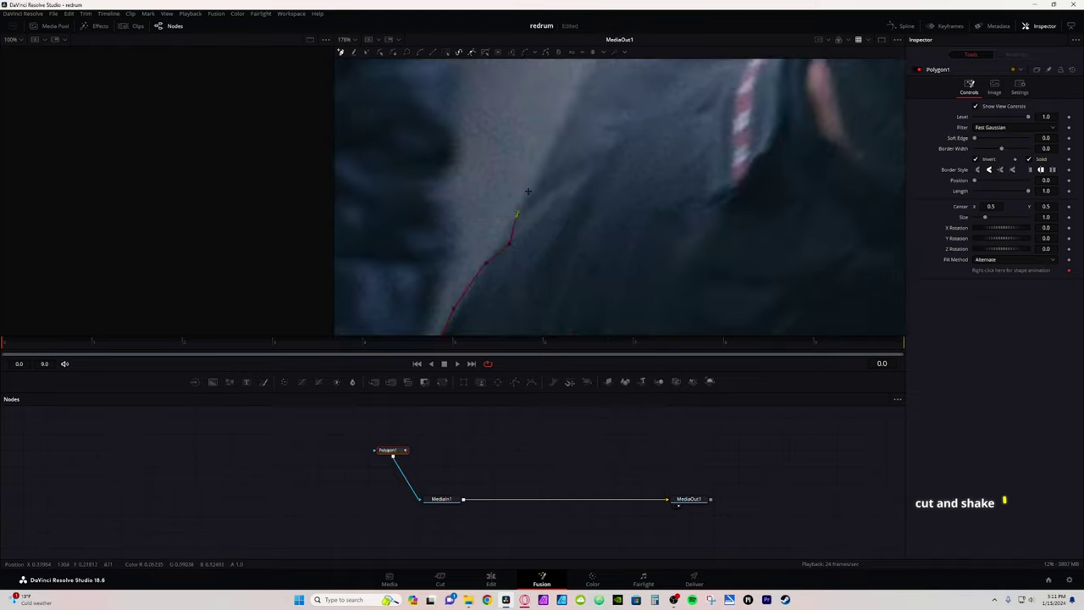
{"action": "scroll", "coordinate": [516, 217], "scroll_direction": "down", "scroll_amount": 10}
{"action": "left_click_drag", "start_coordinate": [758, 158], "coordinate": [691, 201]}
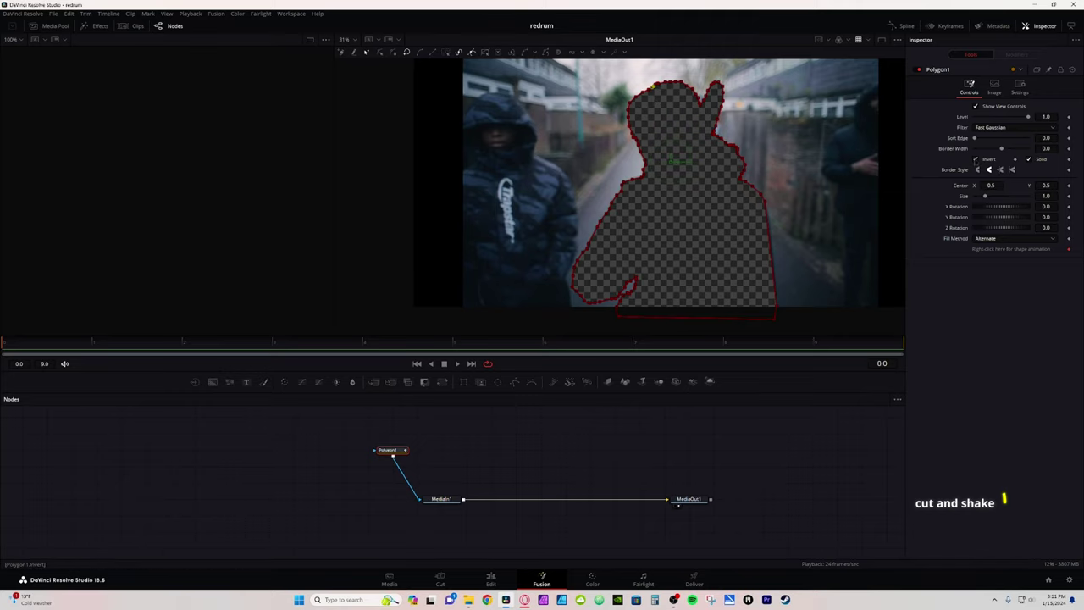
Step: Turn off the polygon mask's inversion, set its Soft Edge to 0.0038, and inspect the cutout's edges around the beanie and finger
{"action": "left_click", "coordinate": [975, 159]}
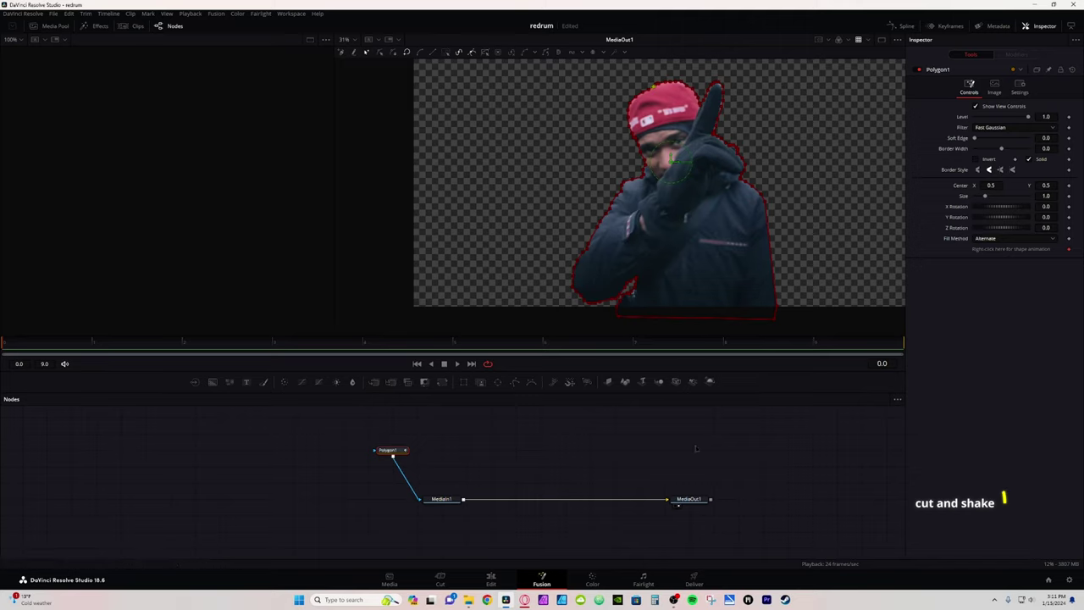
{"action": "left_click", "coordinate": [695, 448]}
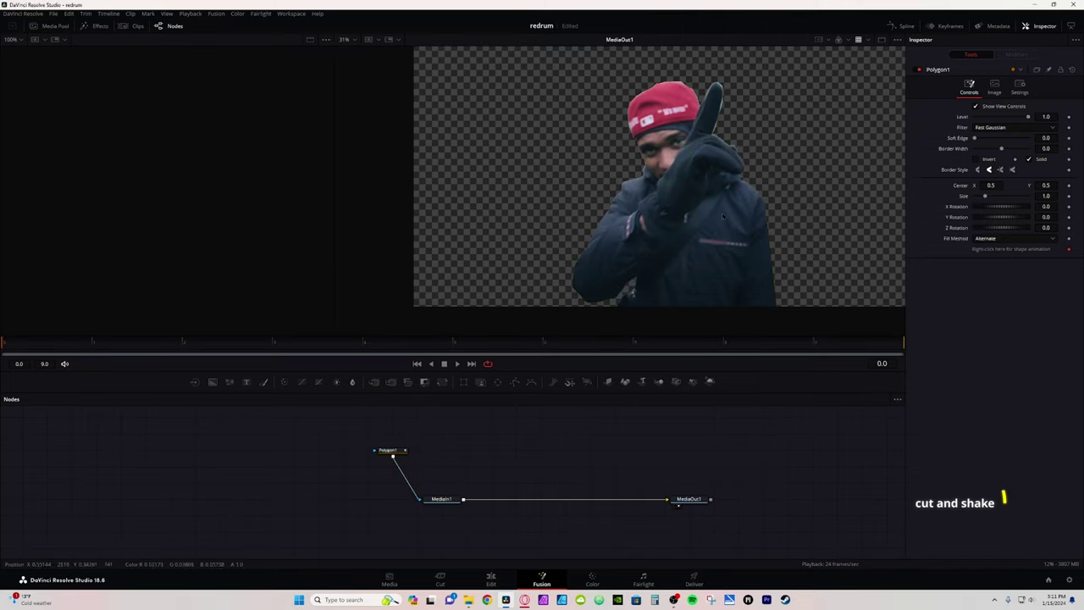
{"action": "left_click", "coordinate": [1046, 138]}
{"action": "left_click_drag", "start_coordinate": [1045, 137], "coordinate": [1067, 137]}
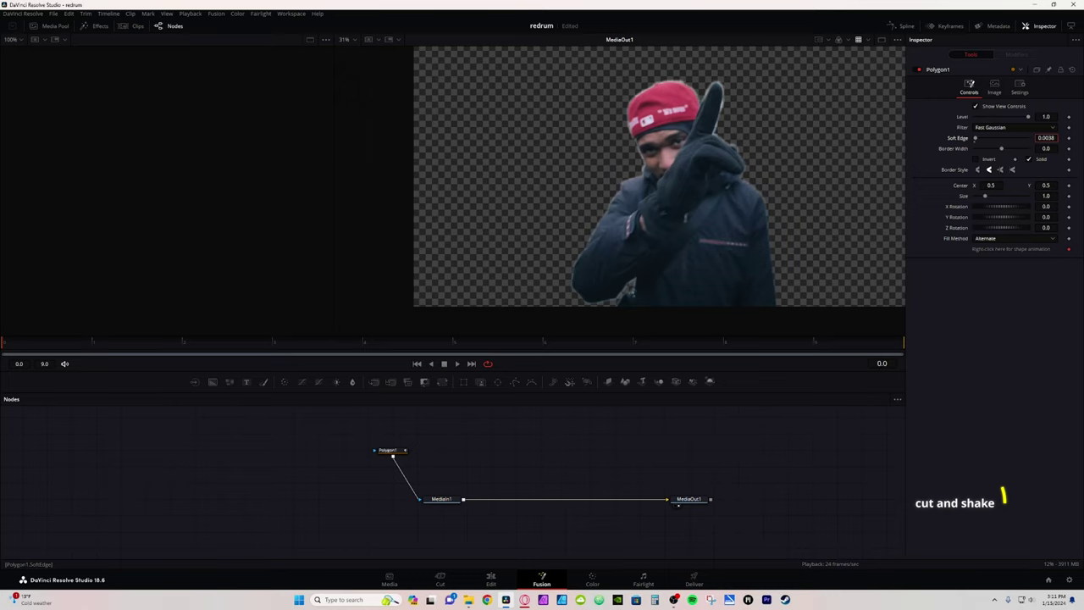
{"action": "scroll", "coordinate": [722, 180], "scroll_direction": "up", "scroll_amount": 4}
{"action": "left_click_drag", "start_coordinate": [723, 180], "coordinate": [713, 229]}
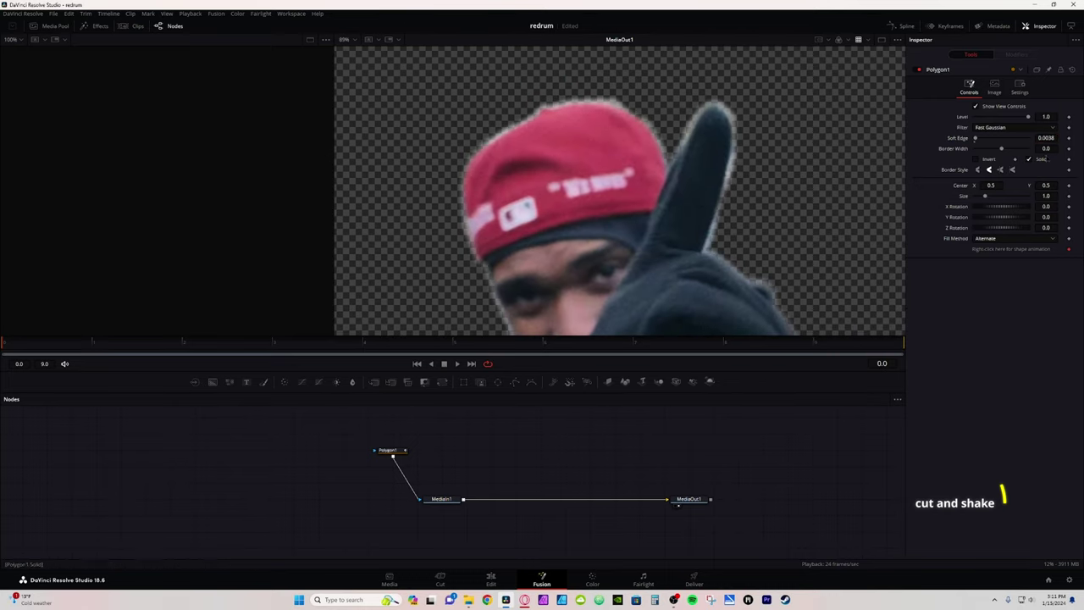
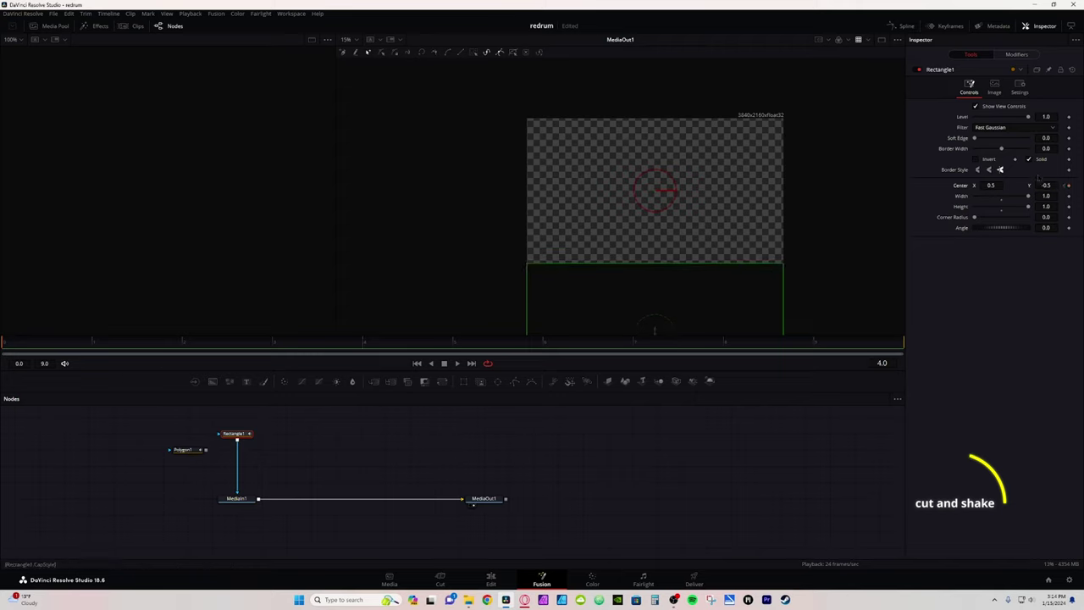
Step: Keyframe Rectangle1's Center Y to -0.135 at frame 4 and 0.147 at frame 7, and reset Center to default at frame 9
{"action": "left_click", "coordinate": [364, 343]}
{"action": "left_click_drag", "start_coordinate": [1045, 185], "coordinate": [1066, 186]}
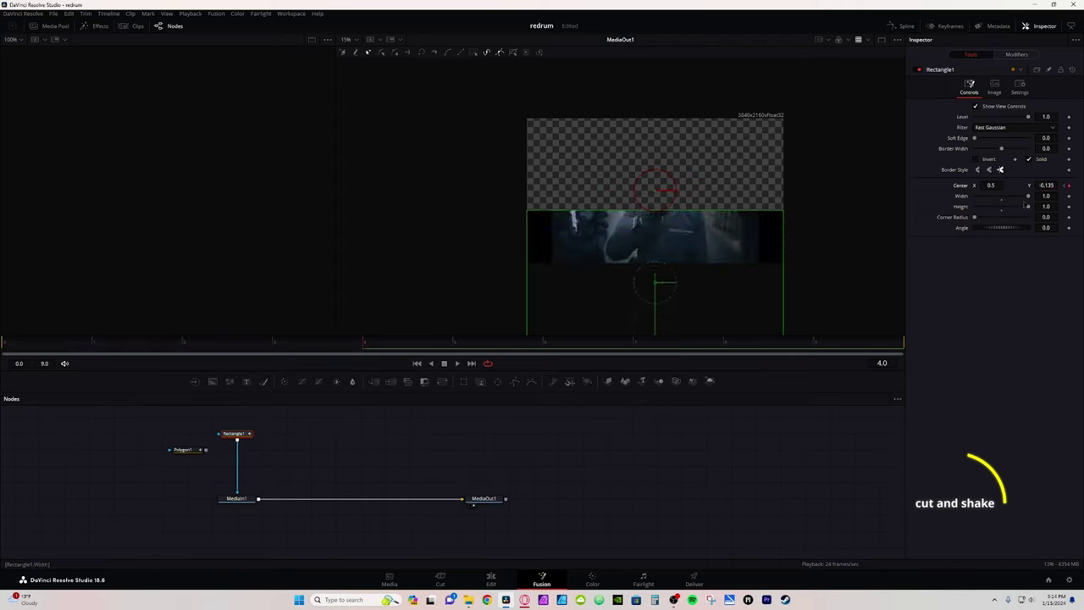
{"action": "left_click", "coordinate": [633, 343]}
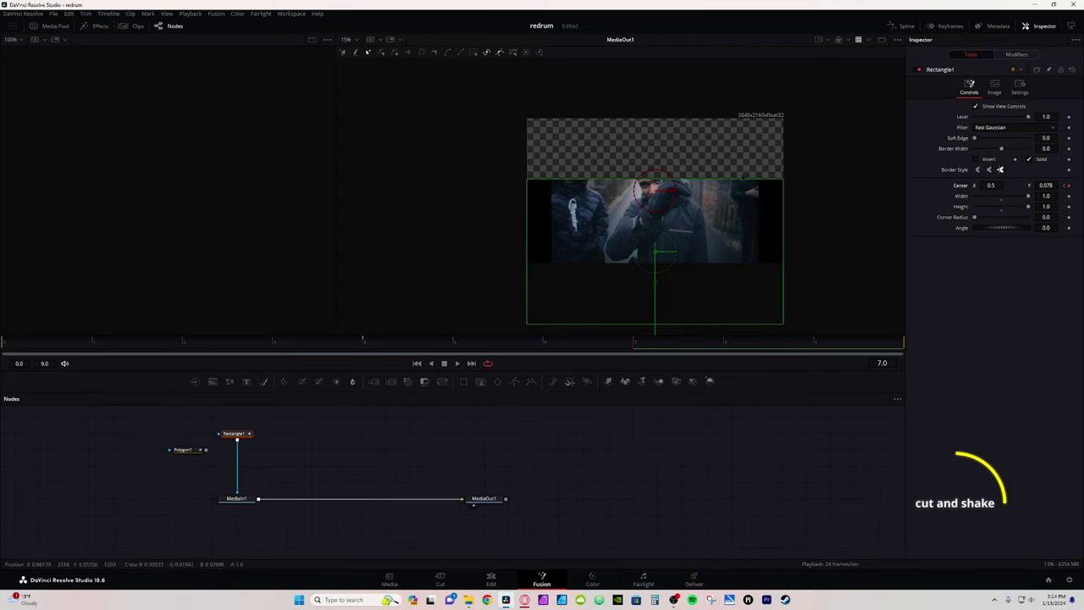
{"action": "left_click_drag", "start_coordinate": [1047, 186], "coordinate": [1057, 186]}
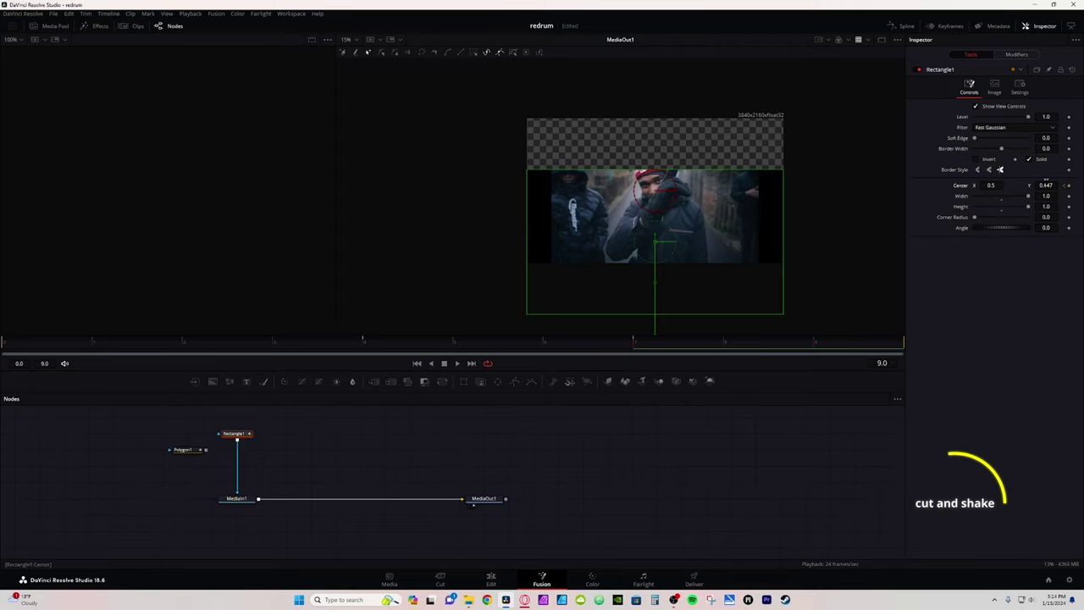
{"action": "right_click", "coordinate": [966, 187]}
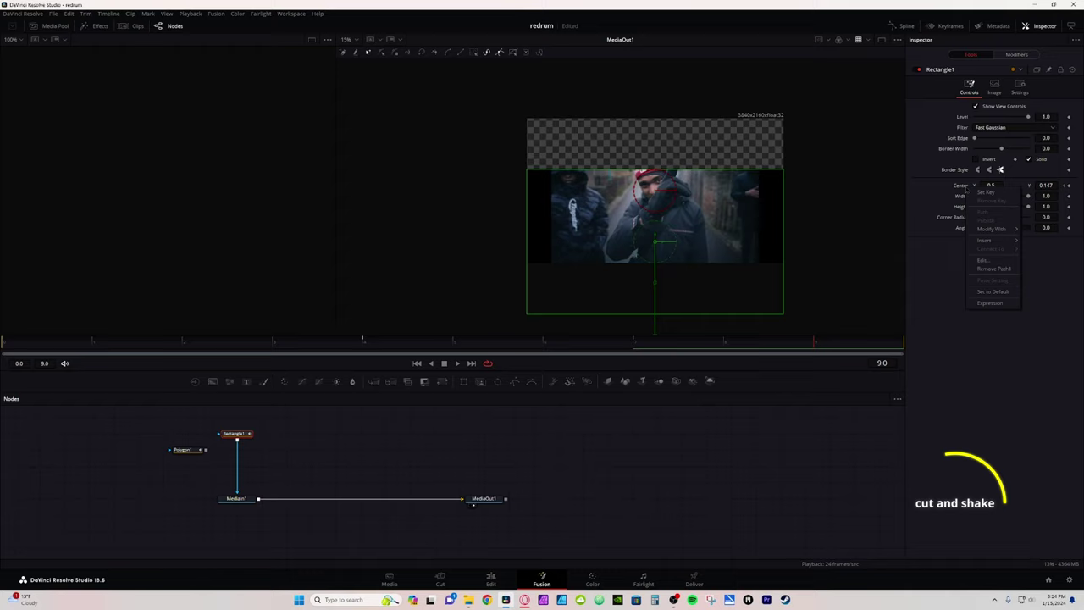
{"action": "left_click", "coordinate": [1001, 292]}
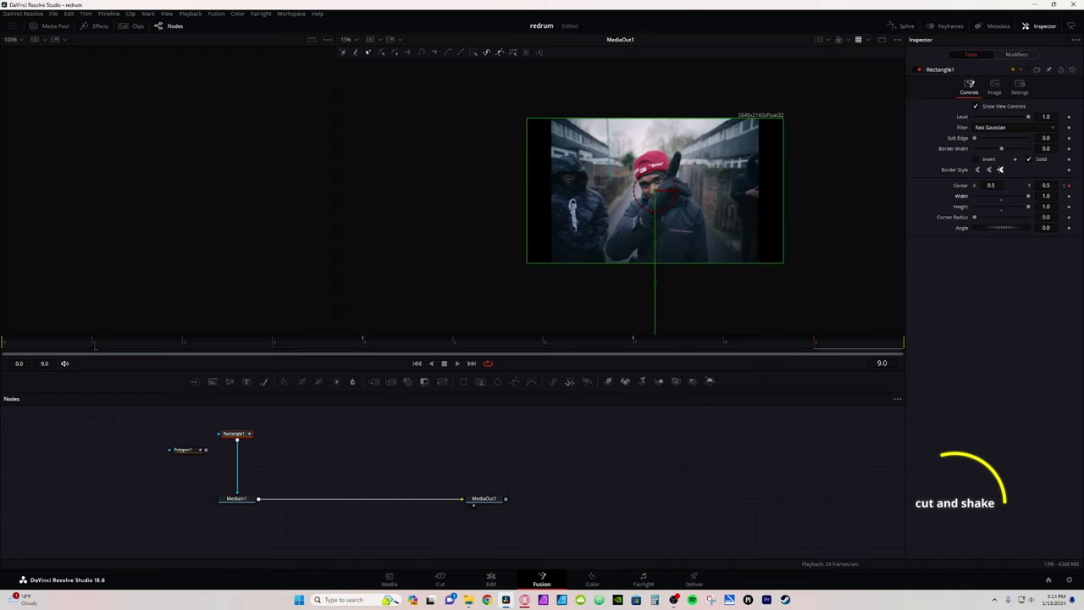
Step: Give all of Rectangle1's displacement keyframes stepped interpolation in the Spline editor and enable Motion Blur for the rectangle
{"action": "left_click", "coordinate": [899, 26]}
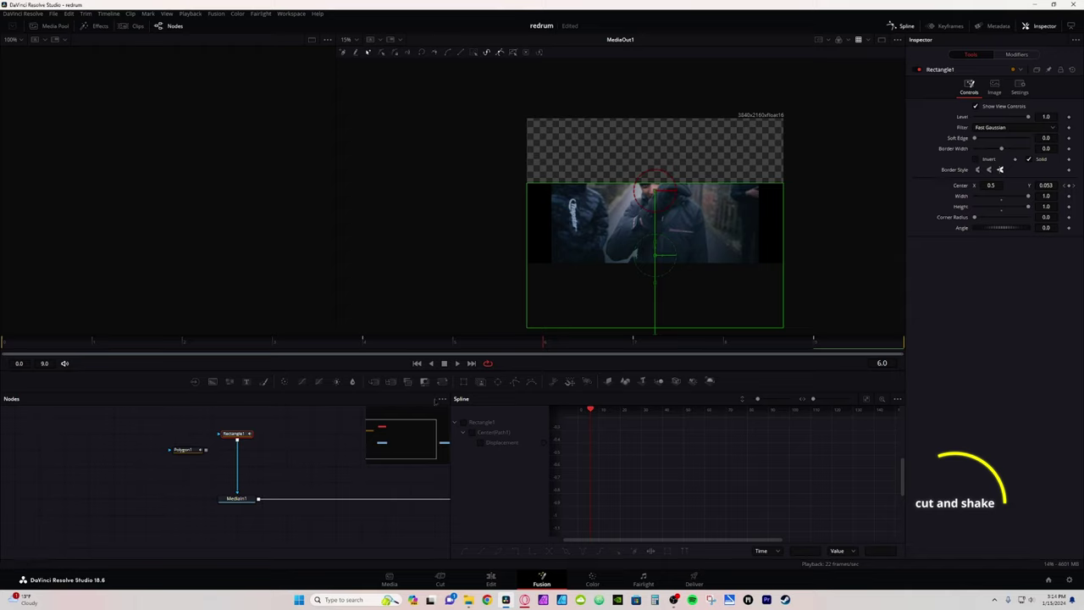
{"action": "left_click", "coordinate": [463, 422]}
{"action": "left_click", "coordinate": [866, 399]}
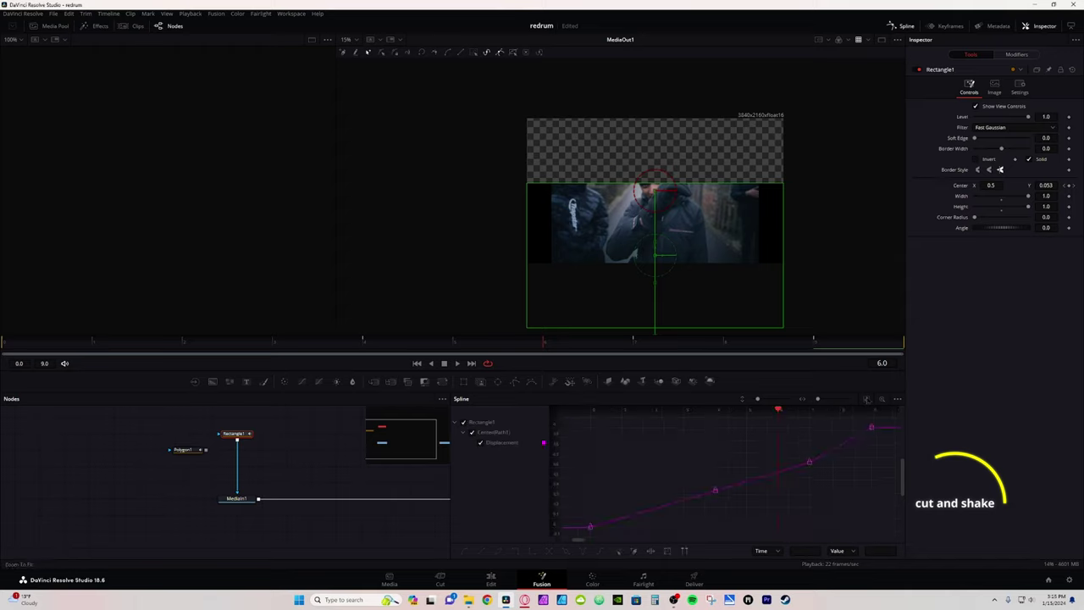
{"action": "left_click", "coordinate": [617, 551]}
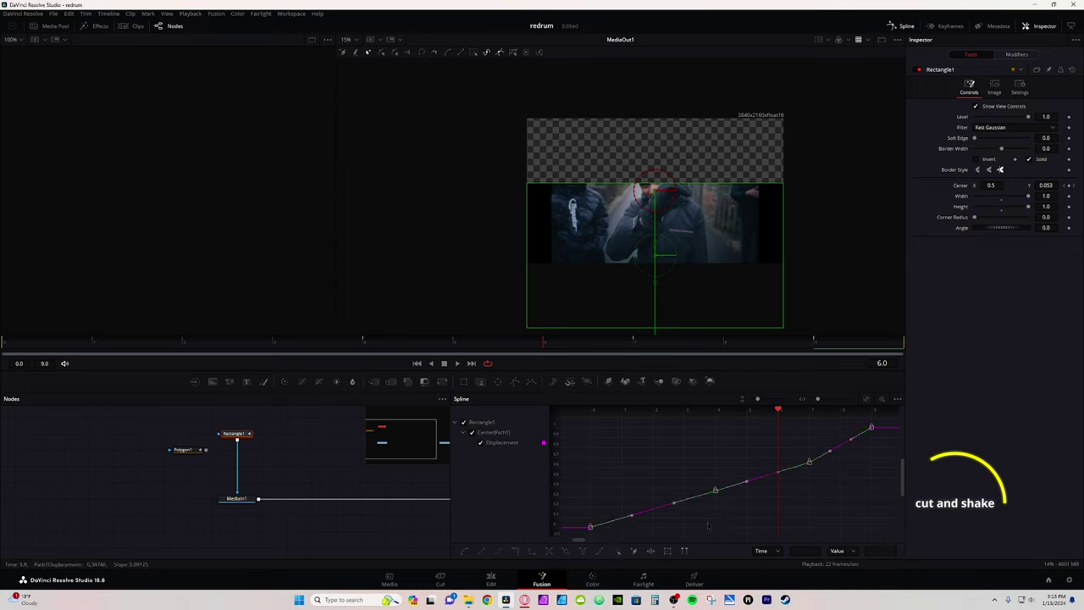
{"action": "left_click", "coordinate": [515, 551]}
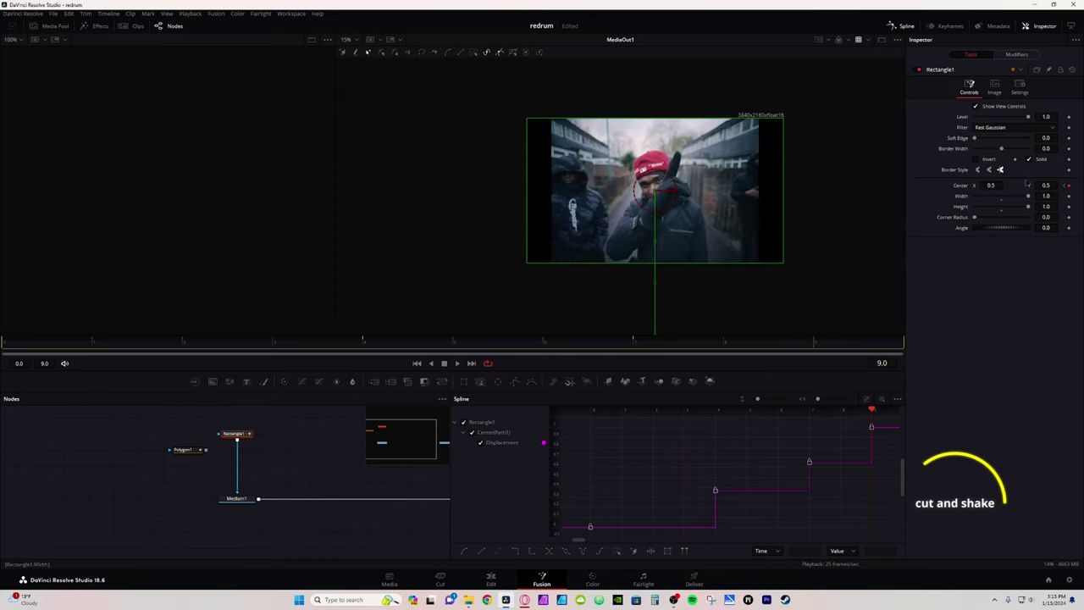
{"action": "left_click", "coordinate": [1019, 86]}
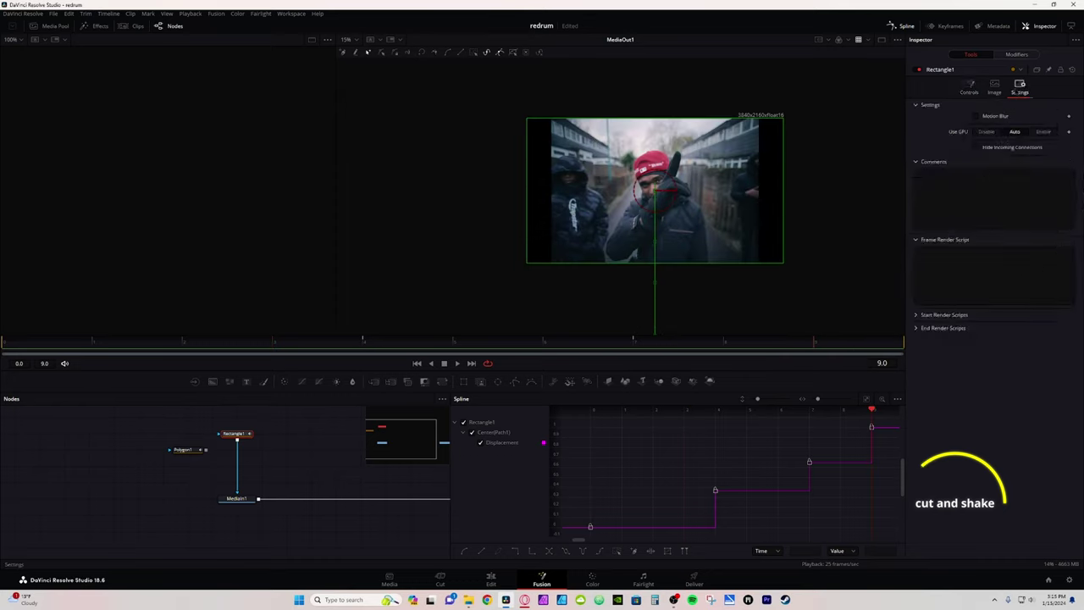
{"action": "left_click", "coordinate": [976, 116]}
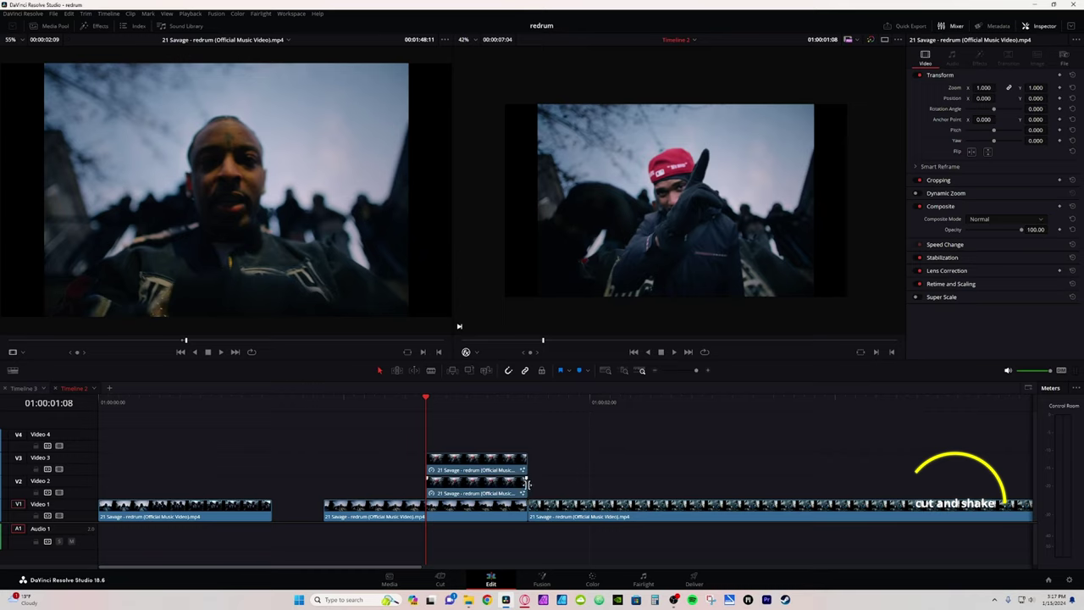
Step: Shift the Video 2 clip later so that it starts at 01:00:01:15, and play back the transition
{"action": "key", "text": "space"}
{"action": "key", "text": "space"}
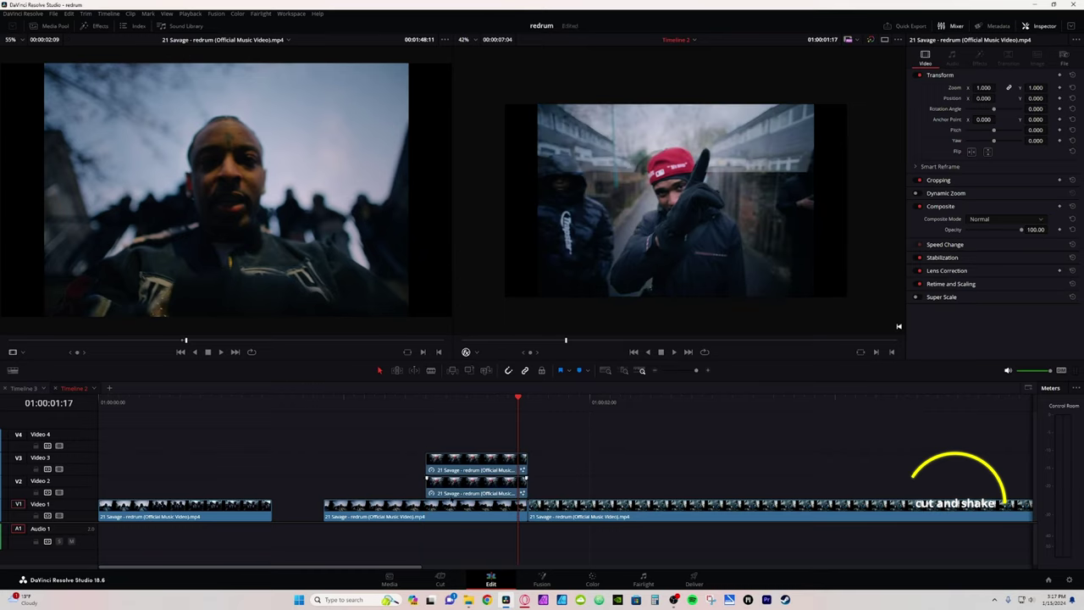
{"action": "left_click_drag", "start_coordinate": [451, 497], "coordinate": [524, 496]}
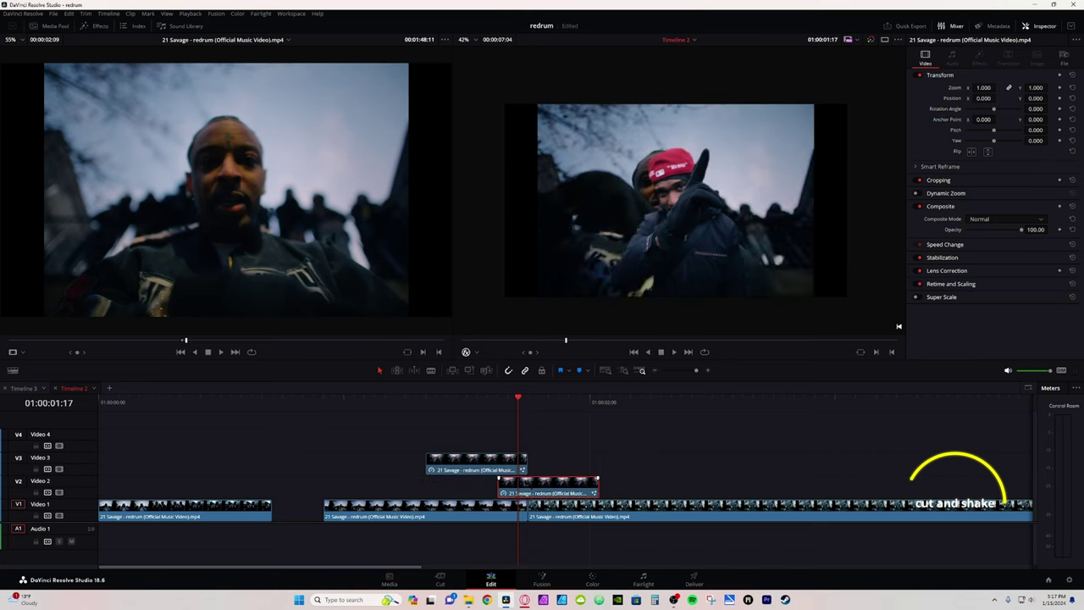
{"action": "left_click", "coordinate": [393, 403]}
{"action": "key", "text": "space"}
{"action": "key", "text": "space"}
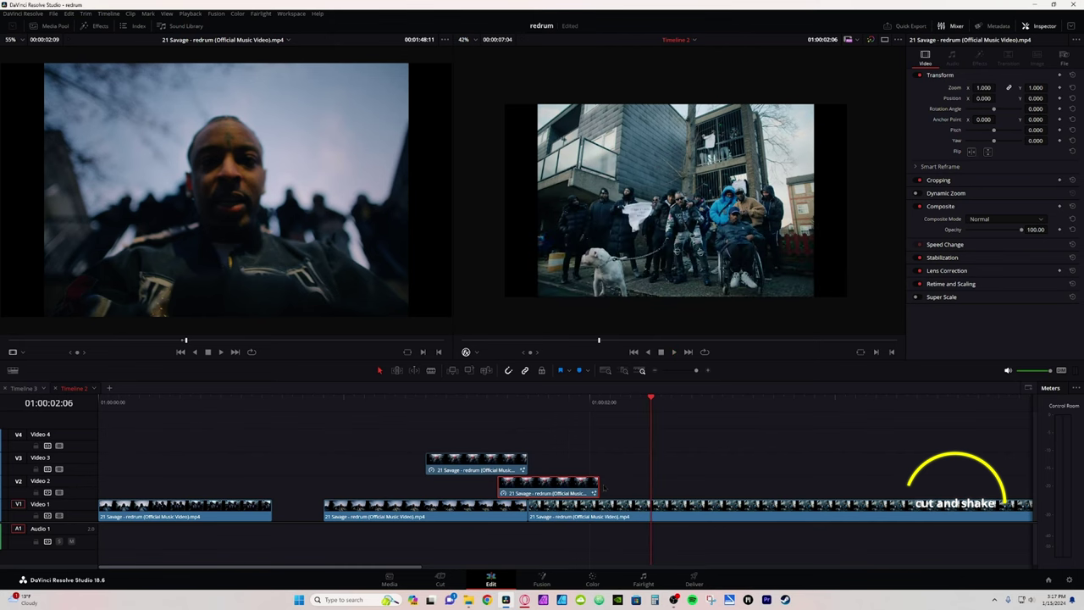
{"action": "left_click", "coordinate": [496, 409]}
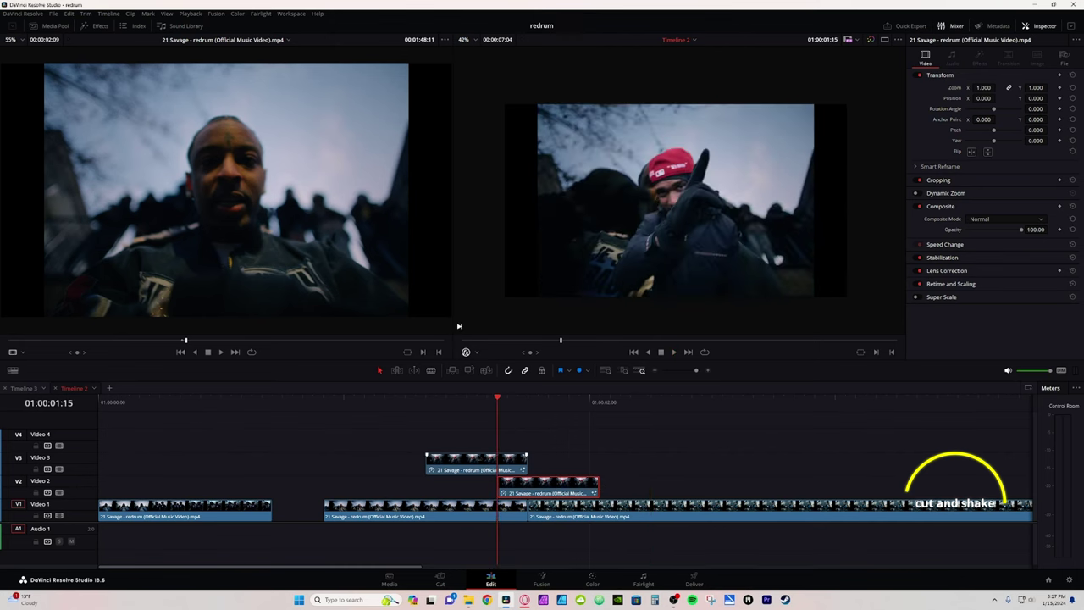
Step: Extend the ends of the Video 3 and Video 2 clips past 01:00:02:00, with Video 3 outlasting Video 2, and preview the transition
{"action": "left_click", "coordinate": [474, 461]}
{"action": "left_click_drag", "start_coordinate": [526, 464], "coordinate": [660, 464]}
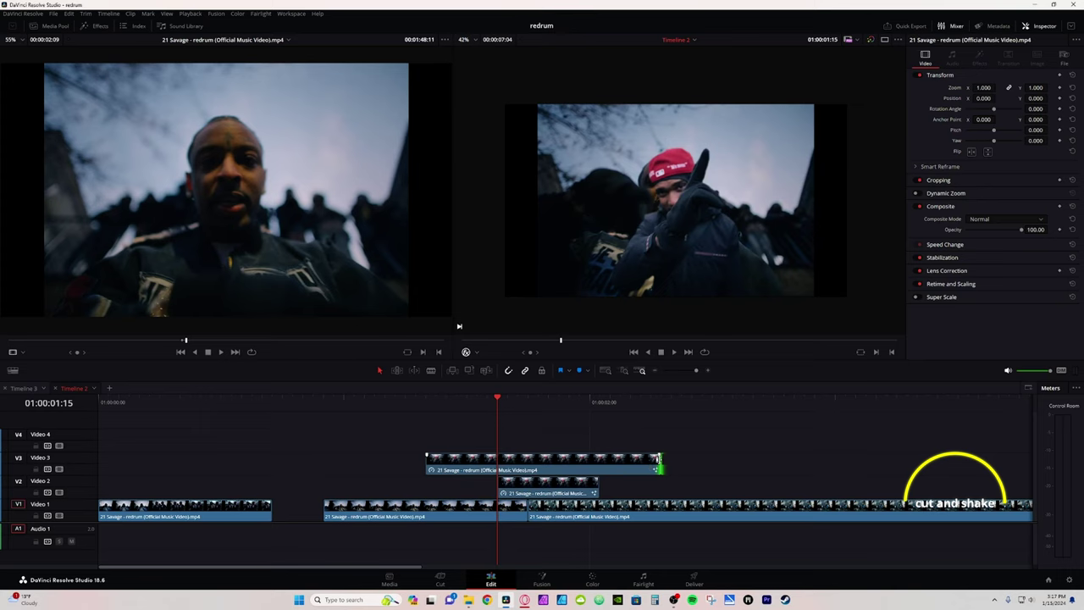
{"action": "left_click_drag", "start_coordinate": [598, 486], "coordinate": [681, 486]}
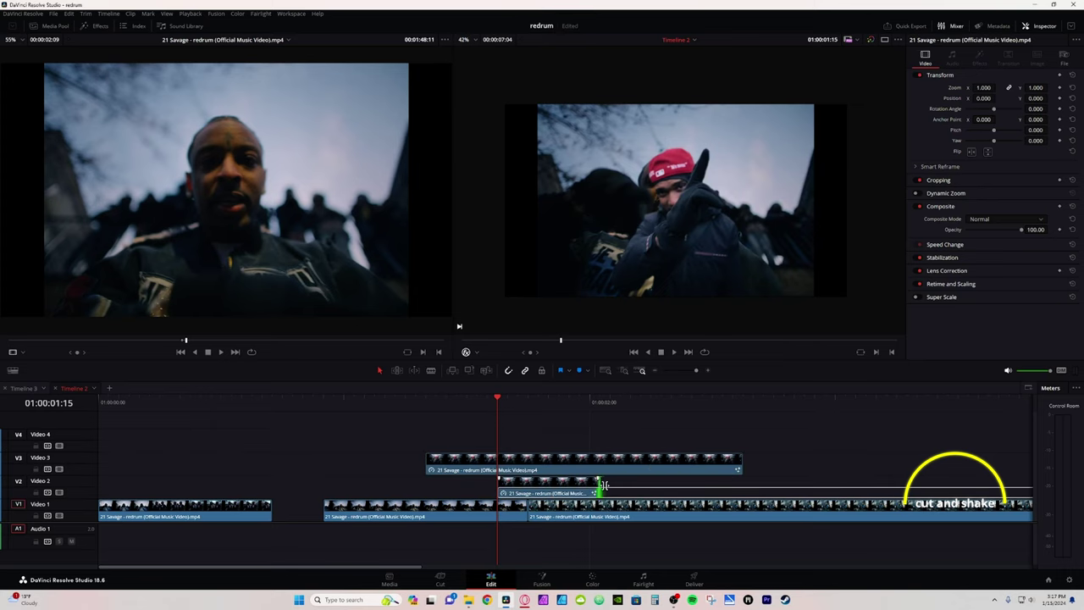
{"action": "key", "text": "space"}
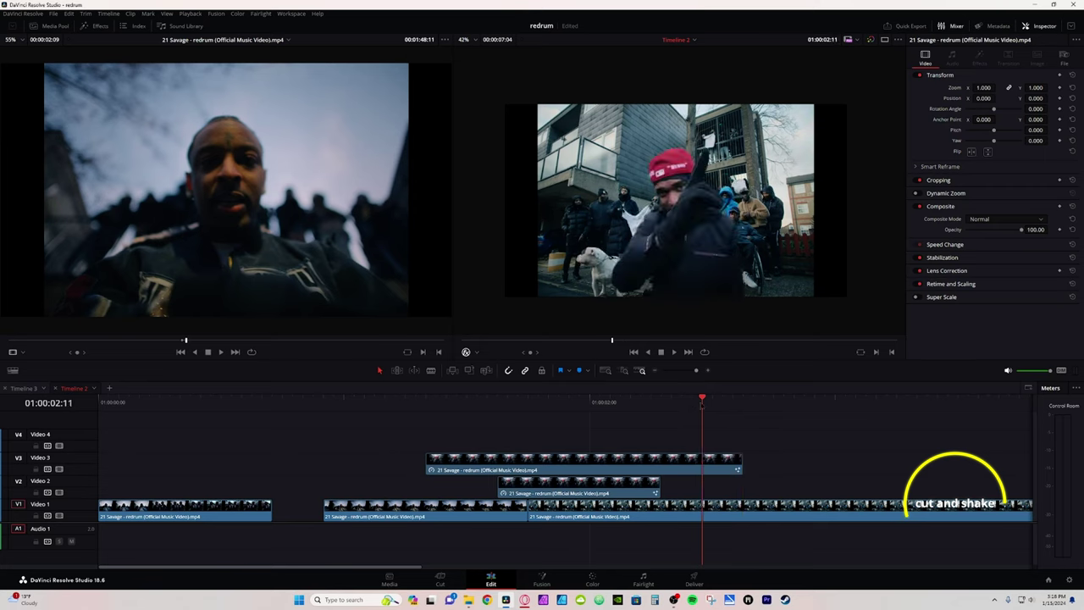
{"action": "left_click", "coordinate": [558, 402]}
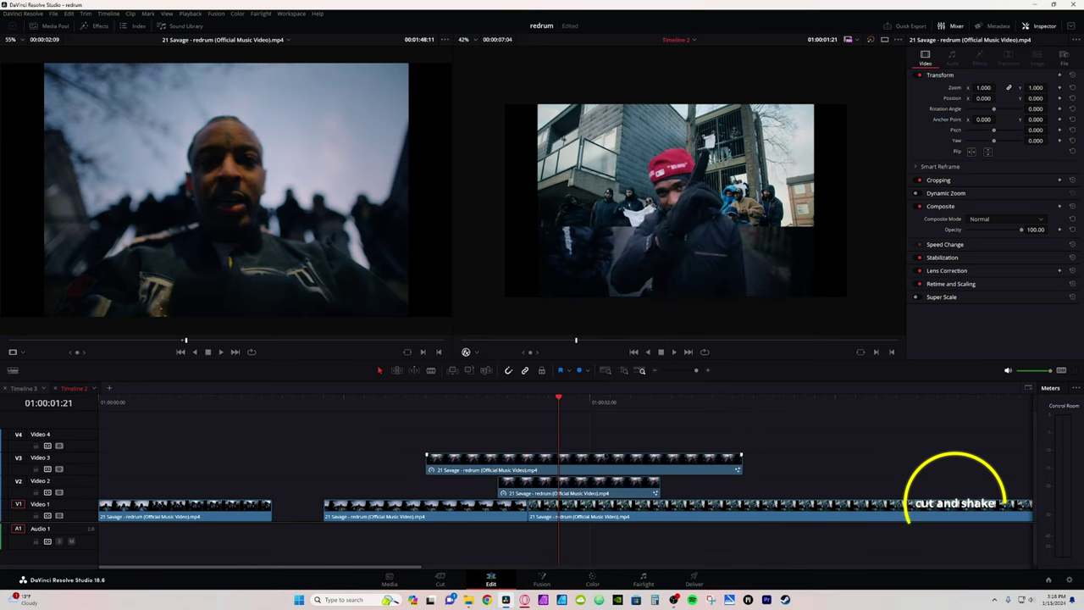
{"action": "left_click_drag", "start_coordinate": [558, 398], "coordinate": [482, 412]}
Step: Open the extended Video 3 clip in Fusion and insert a Transform node between MediaIn1 and MediaOut1
{"action": "left_click", "coordinate": [566, 469]}
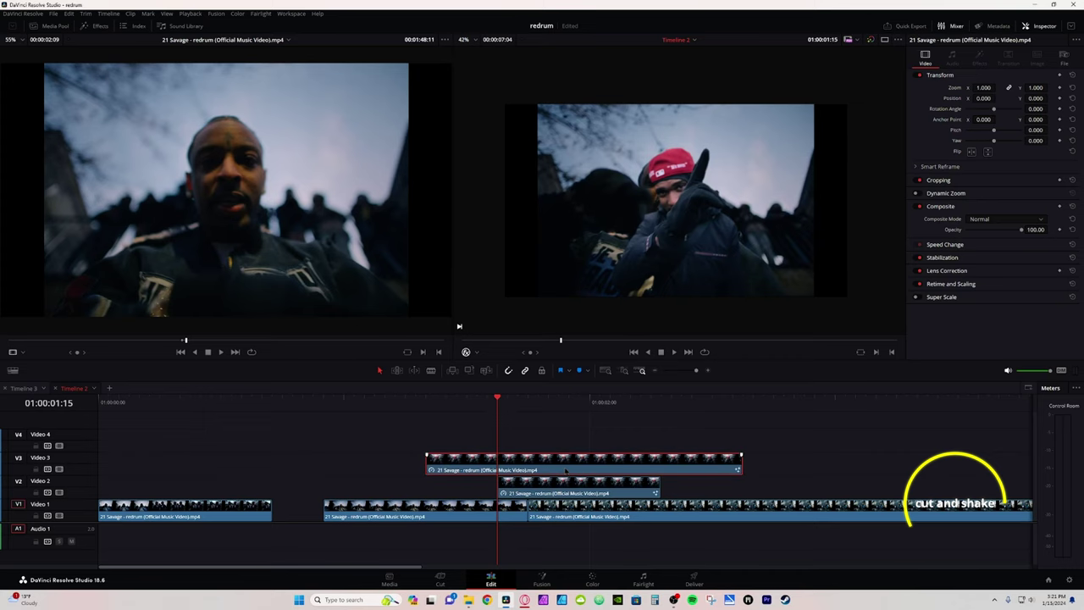
{"action": "right_click", "coordinate": [565, 469]}
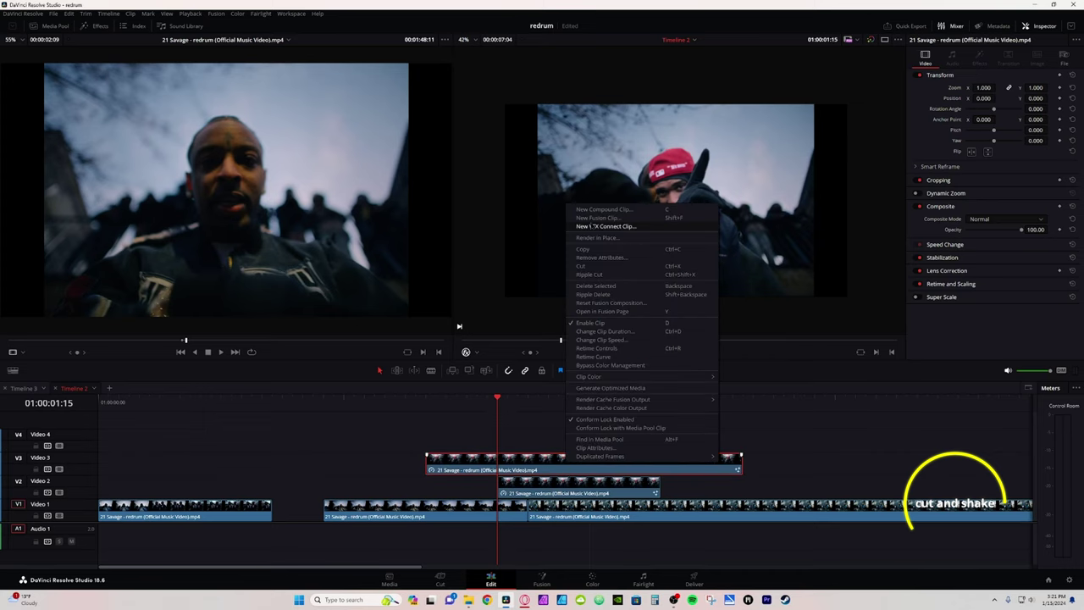
{"action": "left_click", "coordinate": [602, 310]}
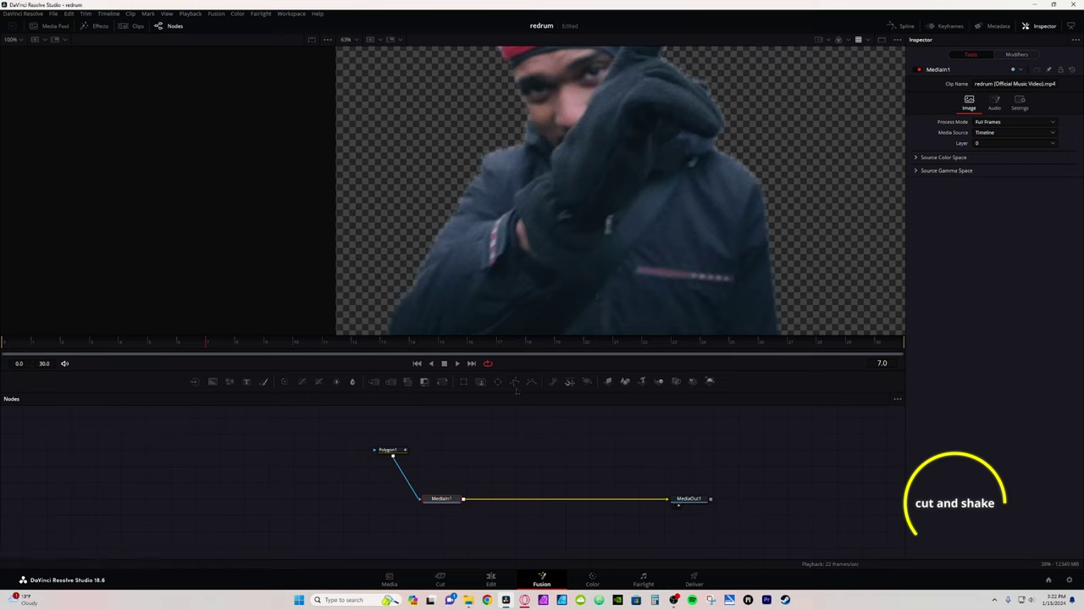
{"action": "left_click", "coordinate": [442, 381]}
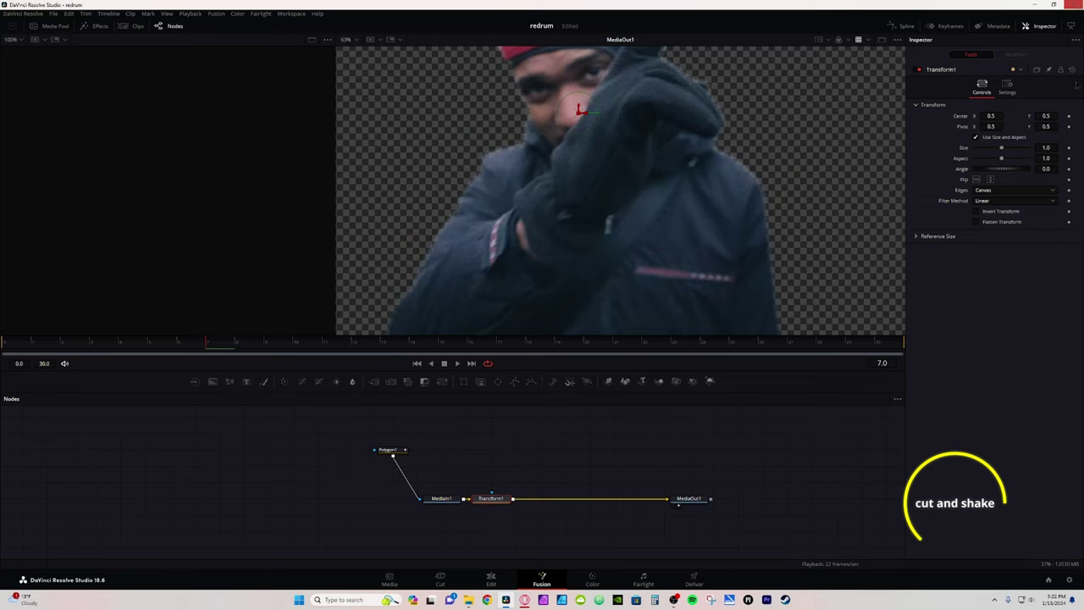
Step: Apply the Shake modifier to Transform1's Center and open the modifier's settings
{"action": "right_click", "coordinate": [964, 118]}
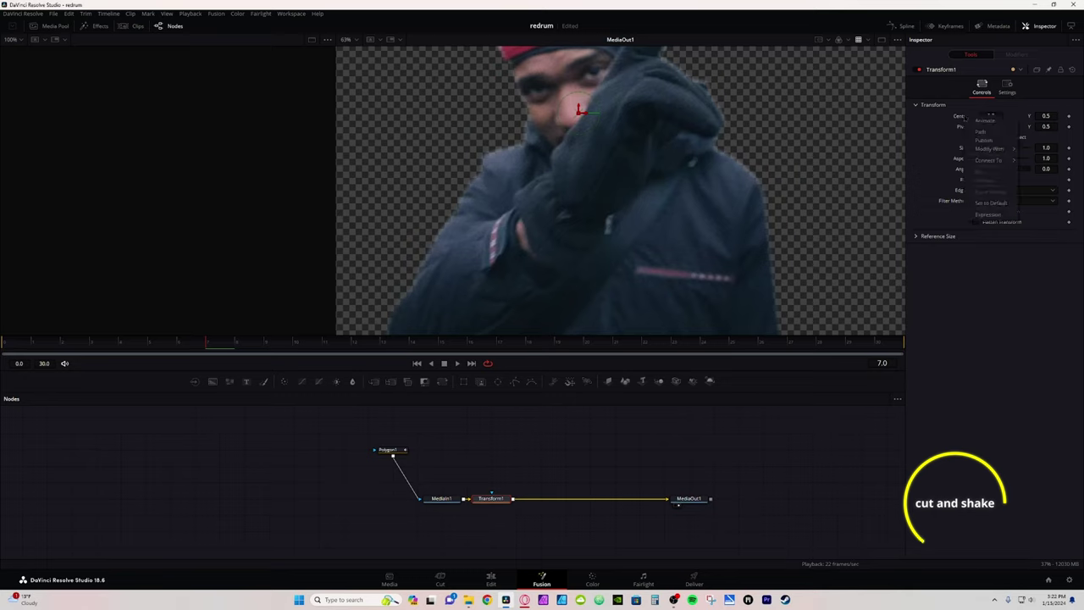
{"action": "mouse_move", "coordinate": [993, 151]}
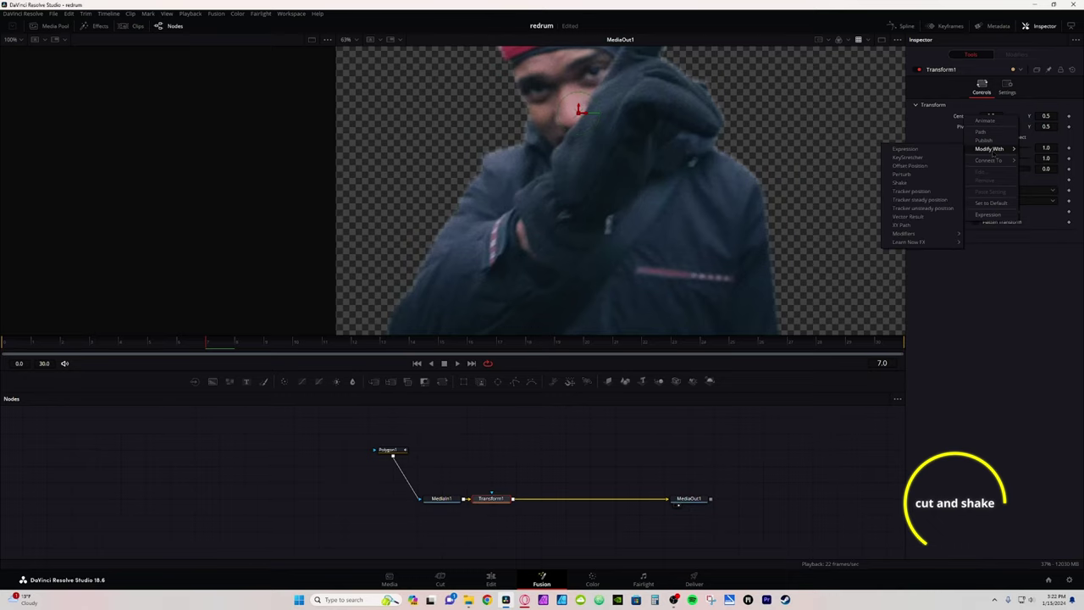
{"action": "left_click", "coordinate": [912, 183]}
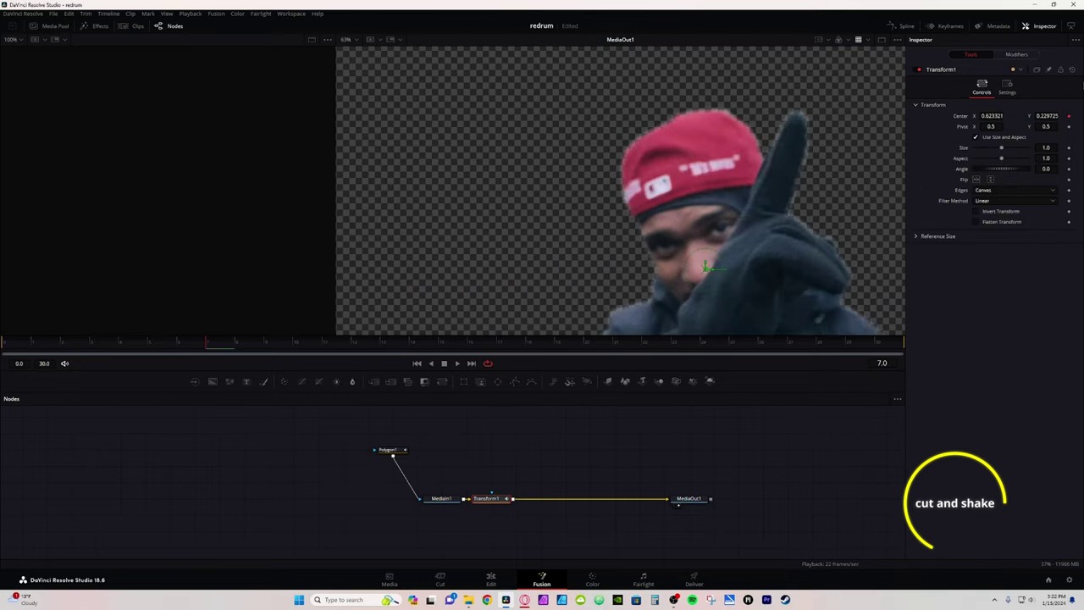
{"action": "left_click", "coordinate": [1016, 54]}
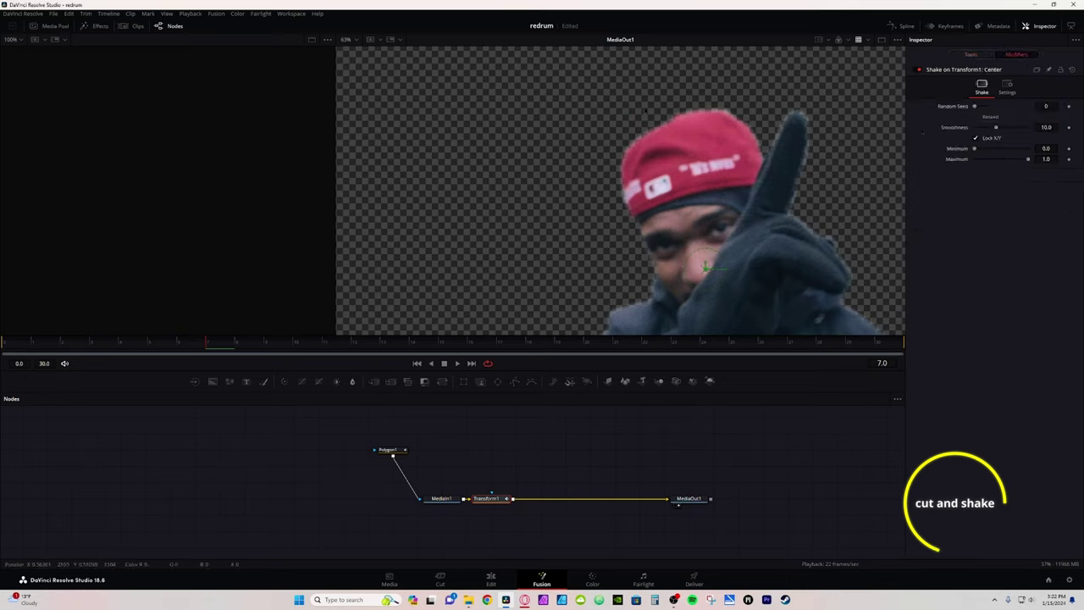
Step: Set the Shake modifier's Smoothness to 0.99, Minimum to 0.496 and Maximum to 0.518 while previewing the motion
{"action": "scroll", "coordinate": [645, 119], "scroll_direction": "down", "scroll_amount": 5}
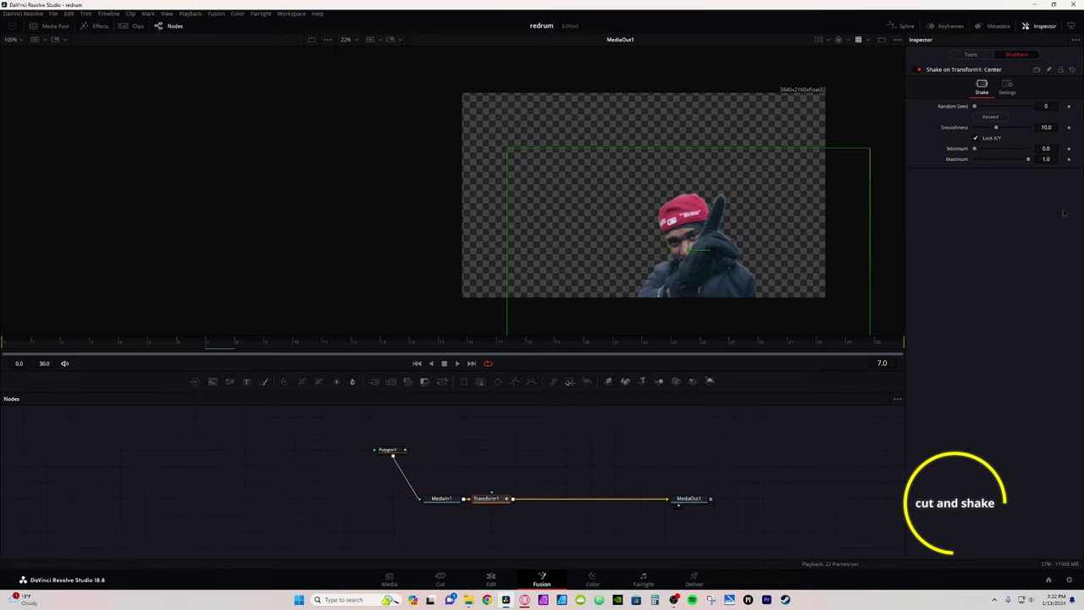
{"action": "left_click_drag", "start_coordinate": [974, 149], "coordinate": [1001, 158]}
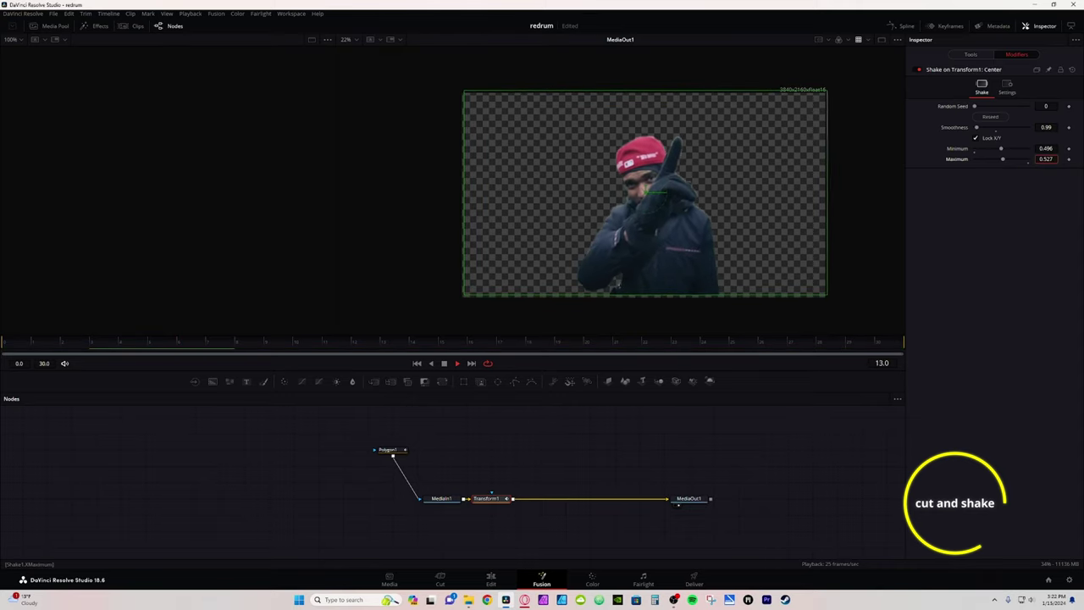
{"action": "left_click_drag", "start_coordinate": [1002, 158], "coordinate": [1002, 158]}
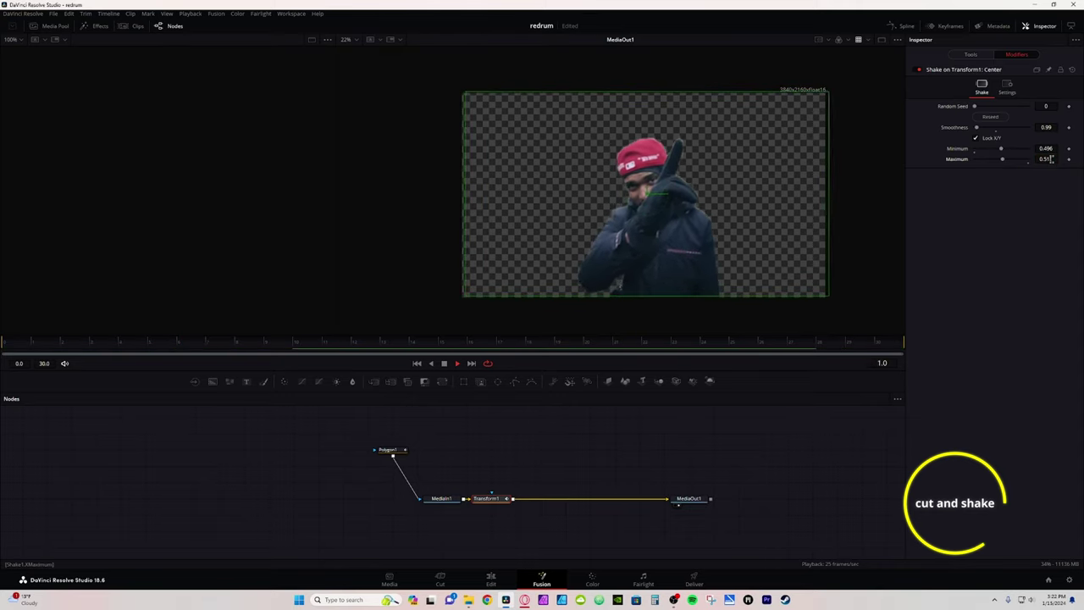
{"action": "key", "text": "space"}
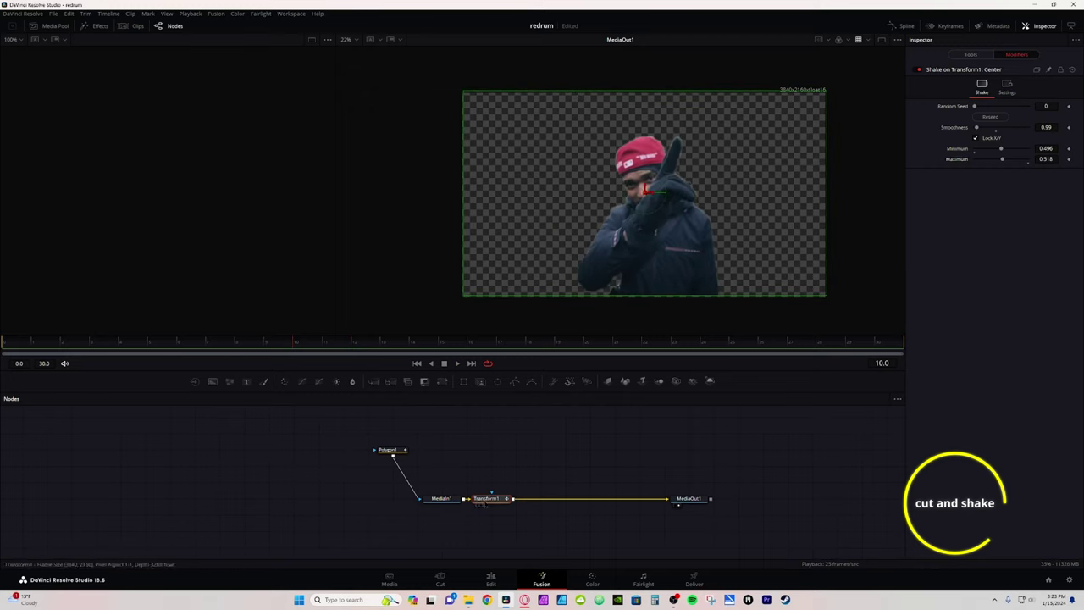
Step: Return to the edit timeline and open the Video 2 freeze-frame clip in Fusion
{"action": "left_click", "coordinate": [491, 579]}
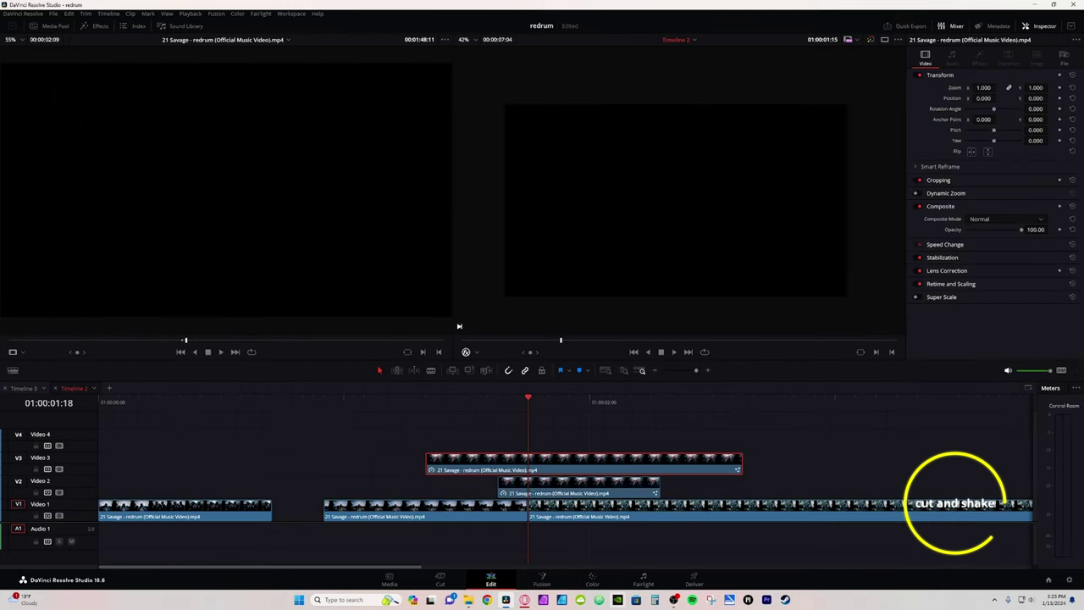
{"action": "left_click", "coordinate": [561, 491]}
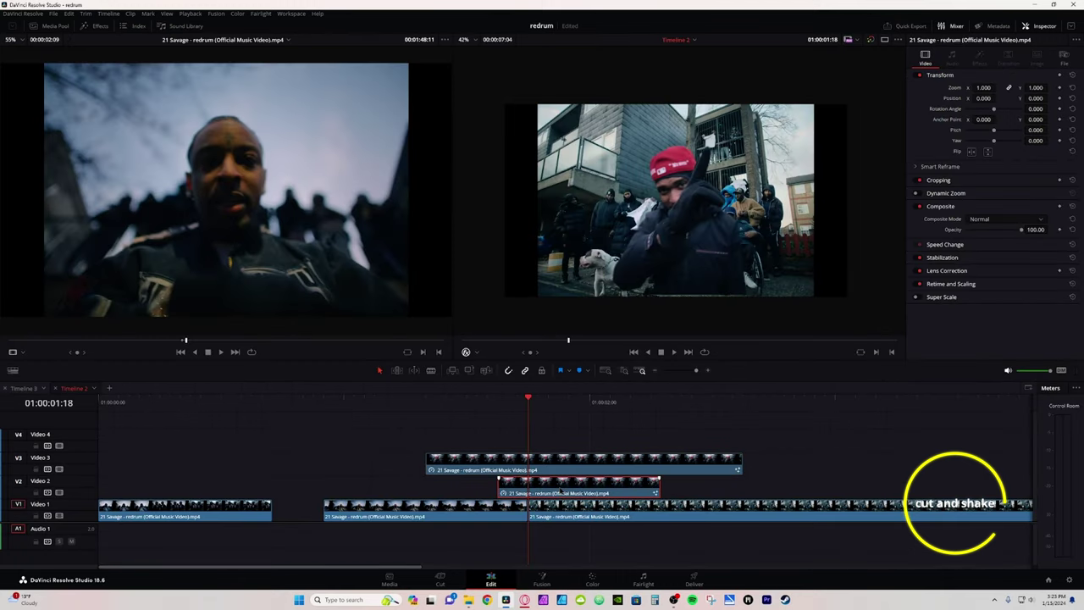
{"action": "right_click", "coordinate": [561, 491]}
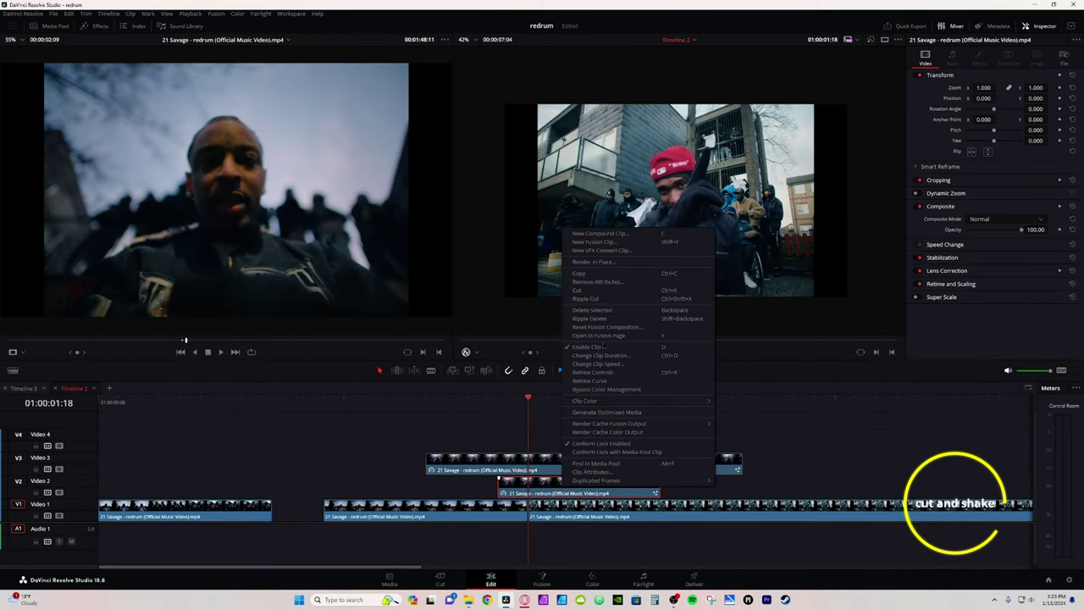
{"action": "left_click", "coordinate": [604, 337]}
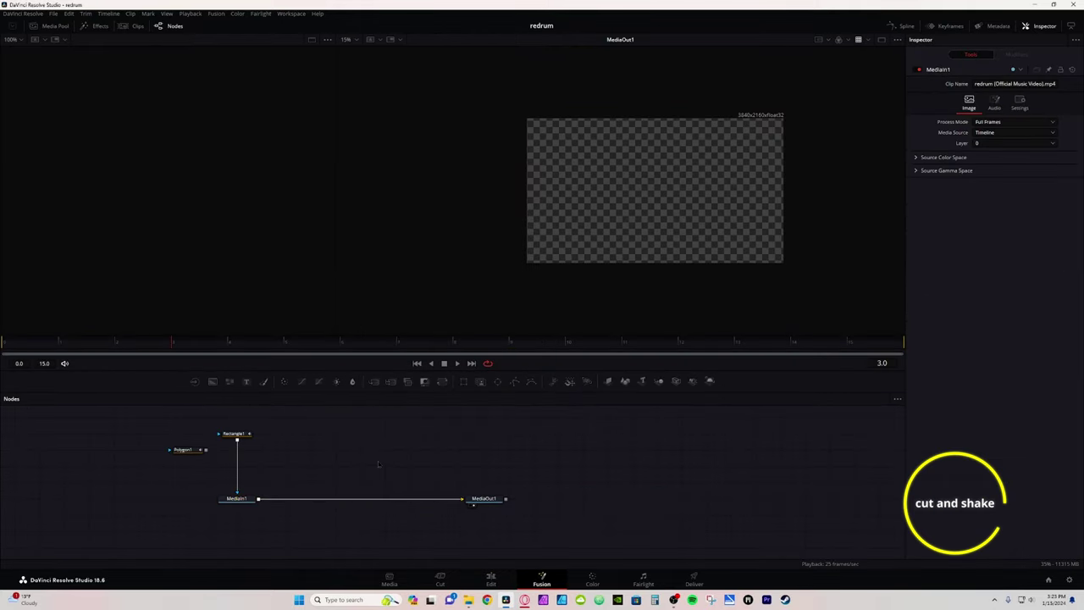
Step: Paste the shaking Transform1 node between MediaIn1 and MediaOut1, preview the shake, and return to the edit timeline
{"action": "key", "text": "ctrl+v"}
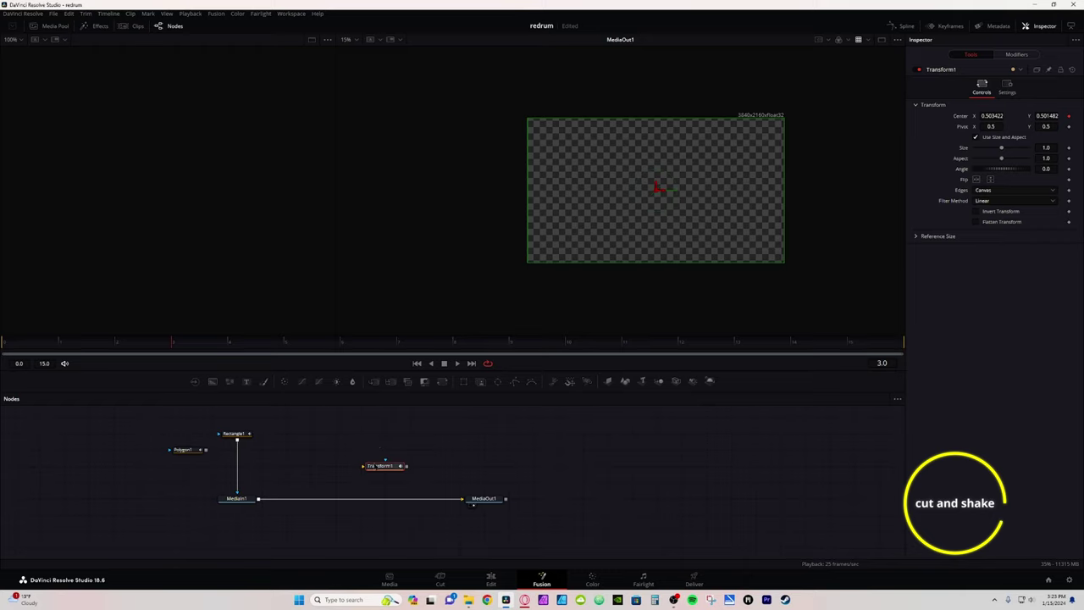
{"action": "left_click_drag", "start_coordinate": [383, 460], "coordinate": [326, 504]}
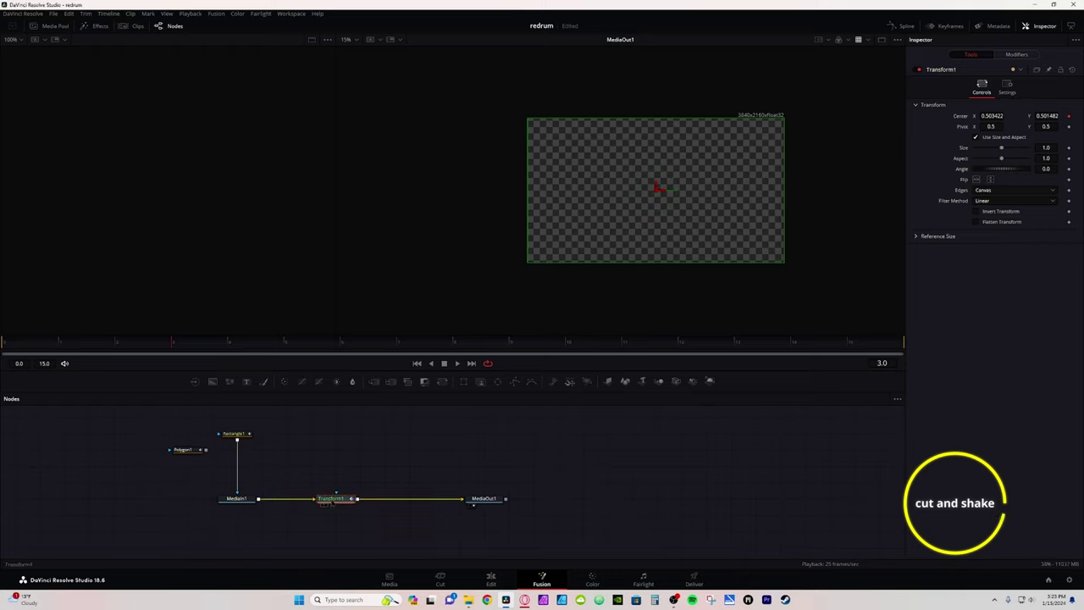
{"action": "key", "text": "space"}
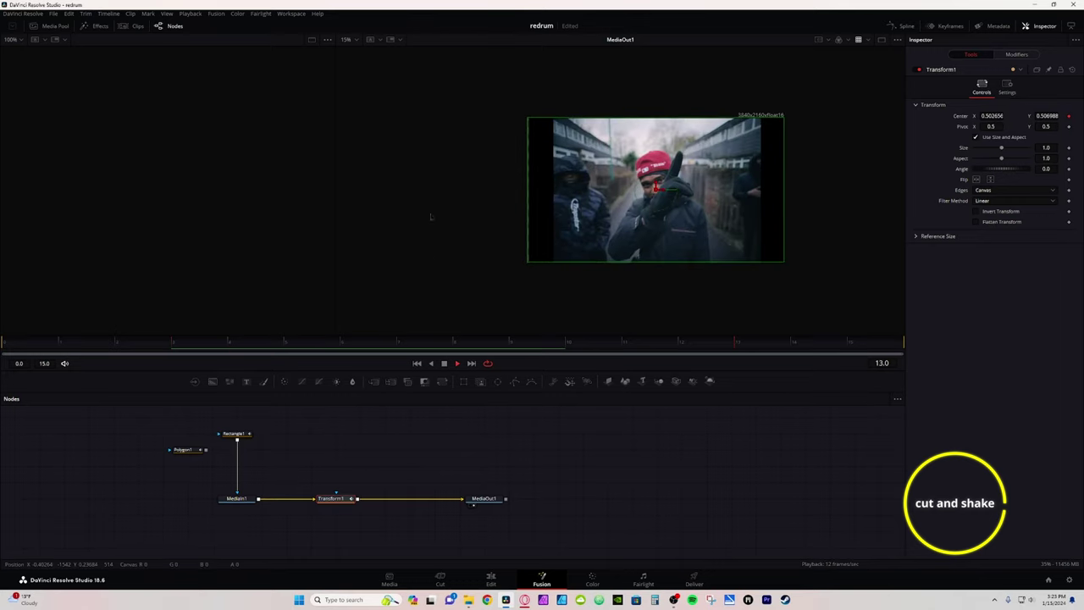
{"action": "key", "text": "space"}
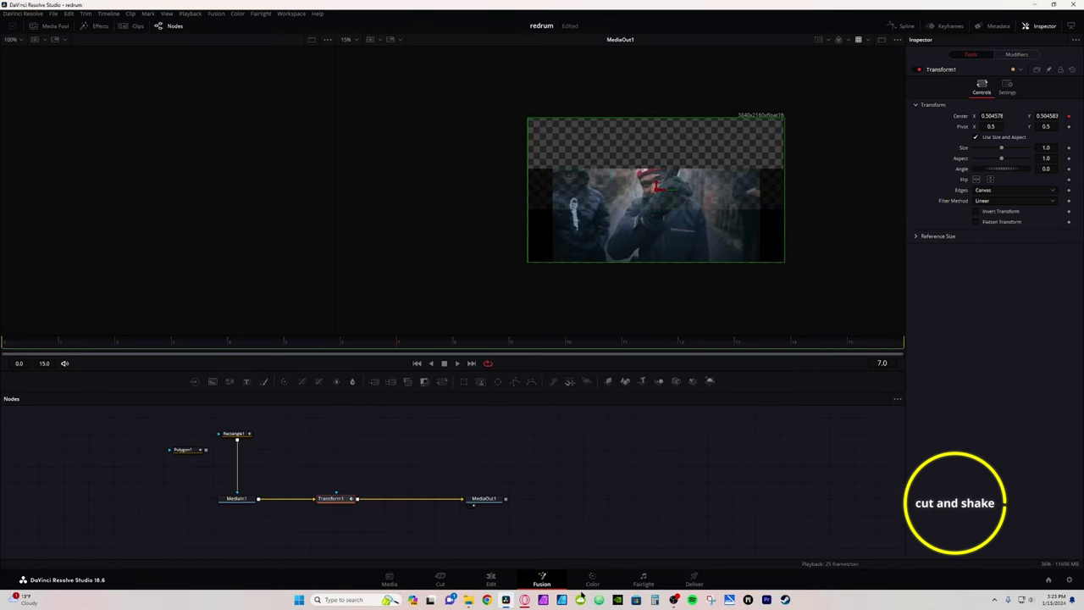
{"action": "left_click", "coordinate": [491, 579]}
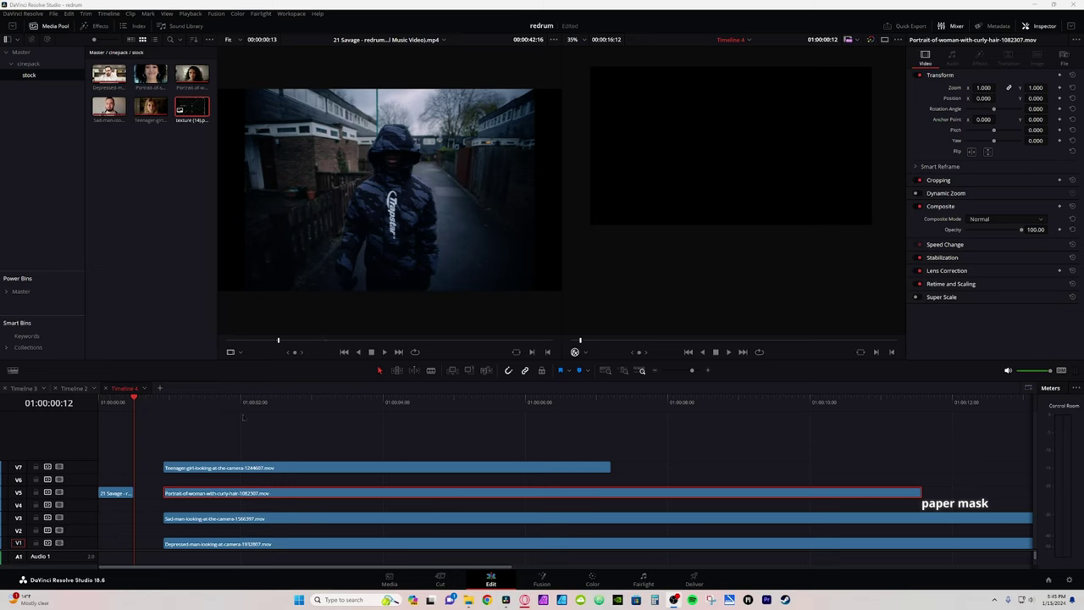
Step: Inspect the stacked portrait clips on V7, V5, V3 and V1 at 01:00:05:09 by temporarily disabling each one
{"action": "left_click_drag", "start_coordinate": [242, 417], "coordinate": [481, 416]}
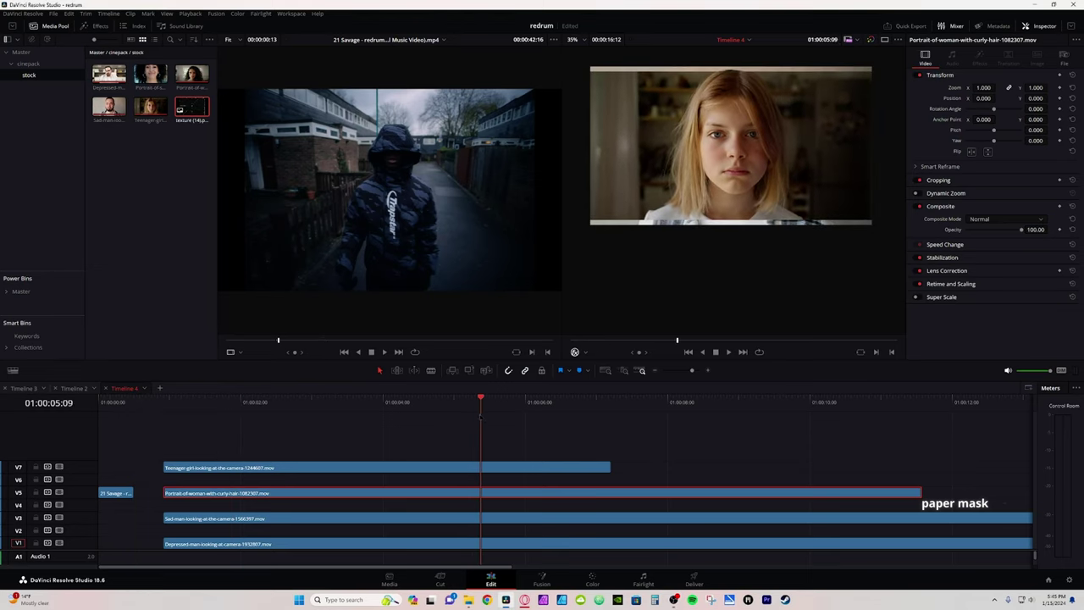
{"action": "left_click", "coordinate": [511, 468]}
{"action": "key", "text": "d"}
{"action": "left_click", "coordinate": [514, 492]}
{"action": "key", "text": "d"}
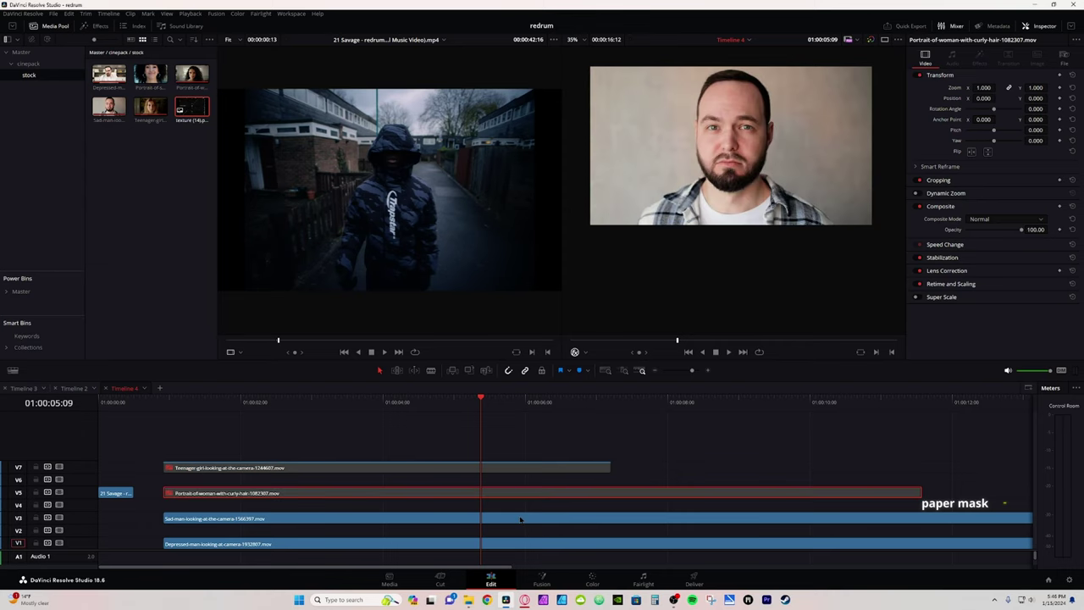
{"action": "left_click", "coordinate": [520, 519]}
{"action": "key", "text": "d"}
{"action": "left_click", "coordinate": [517, 542]}
{"action": "key", "text": "d"}
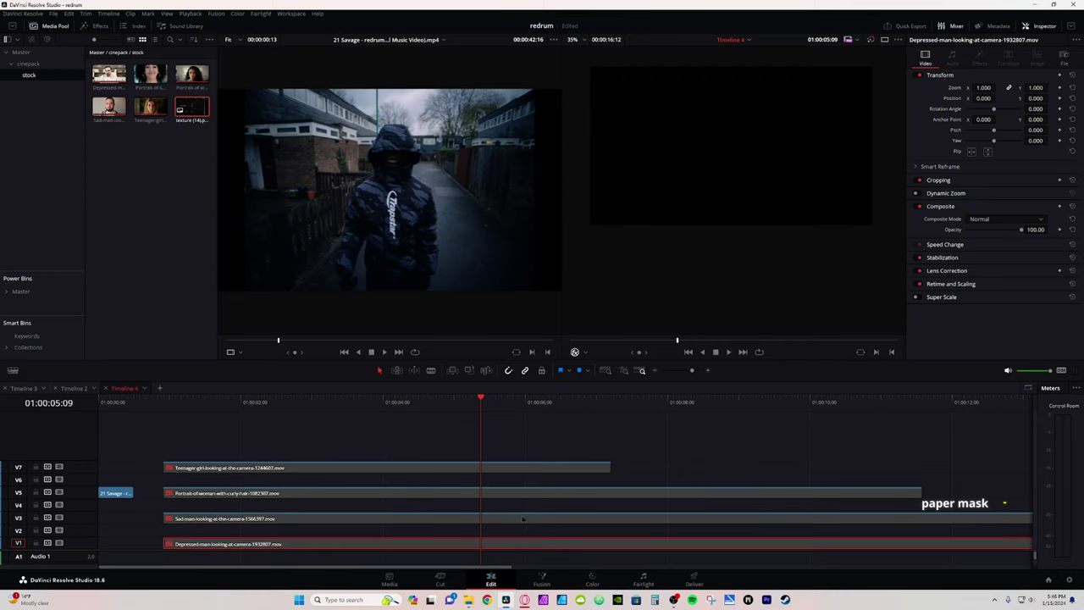
{"action": "key", "text": "d"}
Step: Place texture (14).png on V8 above the Teenager-girl clip, set its zoom to 1.490 and blend it through a composite mode
{"action": "left_click_drag", "start_coordinate": [192, 107], "coordinate": [166, 454]}
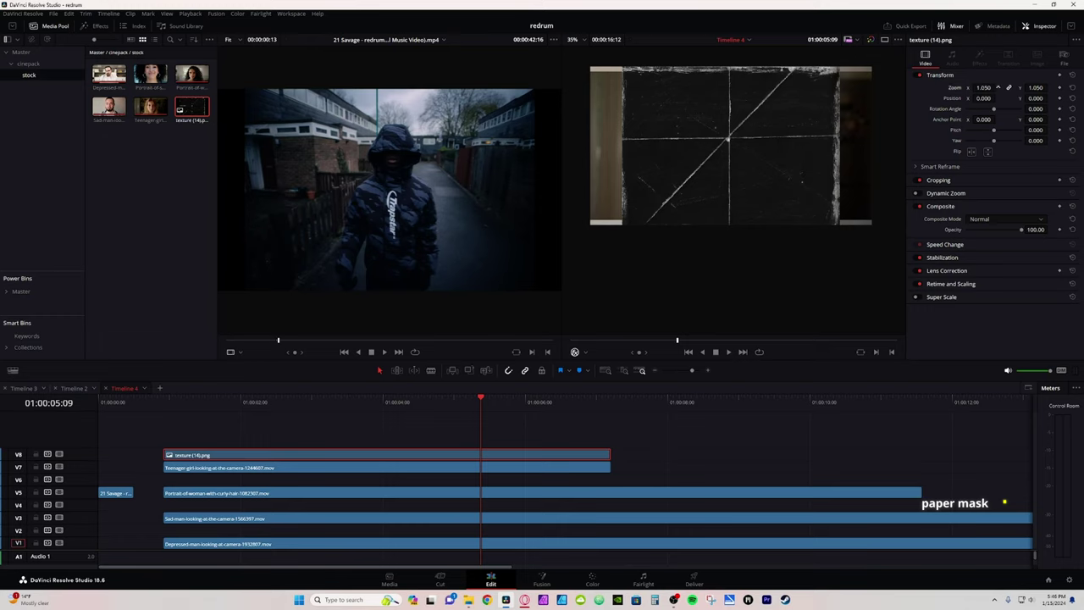
{"action": "left_click_drag", "start_coordinate": [982, 87], "coordinate": [1007, 87]}
{"action": "left_click", "coordinate": [1004, 218]}
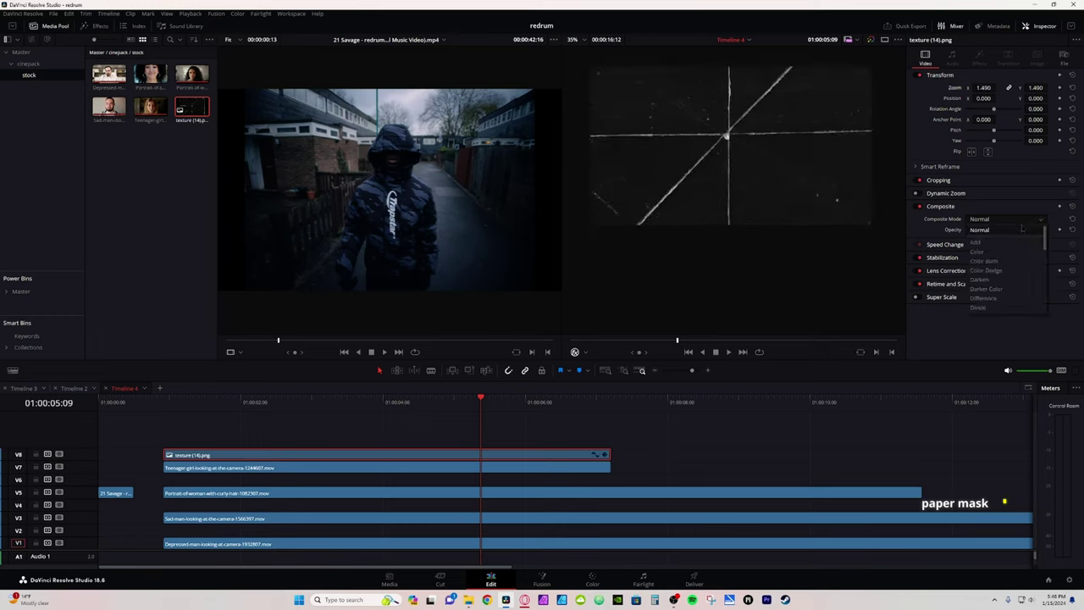
{"action": "scroll", "coordinate": [1004, 264], "scroll_direction": "down", "scroll_amount": 3}
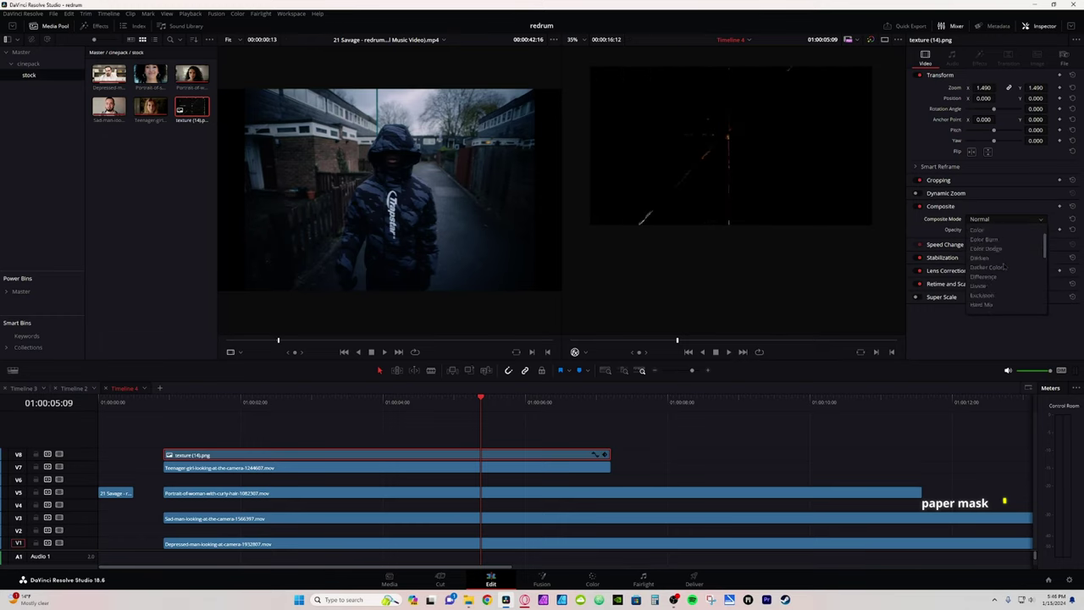
Step: Combine the V8 texture and the V7 Teenager-girl clip into a compound clip named Compound Clip 1
{"action": "left_click", "coordinate": [526, 457], "text": "ctrl"}
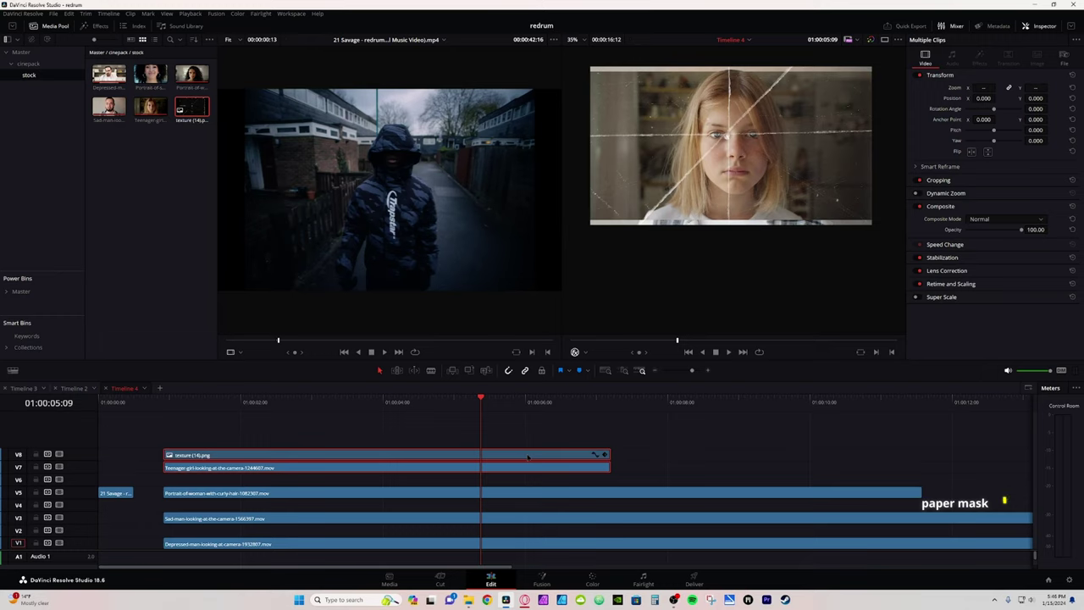
{"action": "right_click", "coordinate": [527, 457]}
{"action": "left_click", "coordinate": [592, 174]}
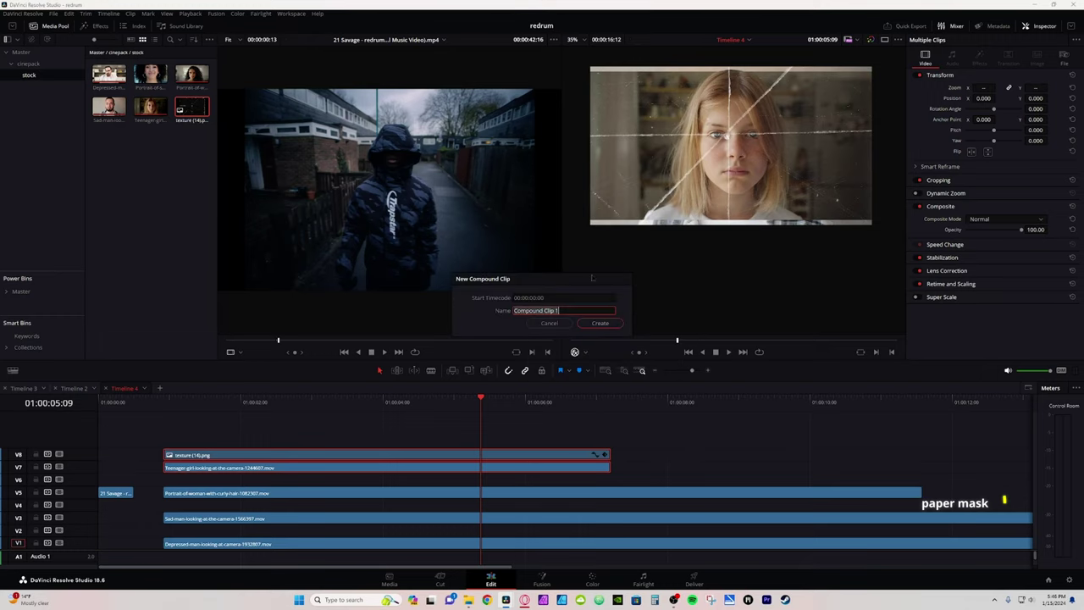
{"action": "left_click", "coordinate": [617, 326]}
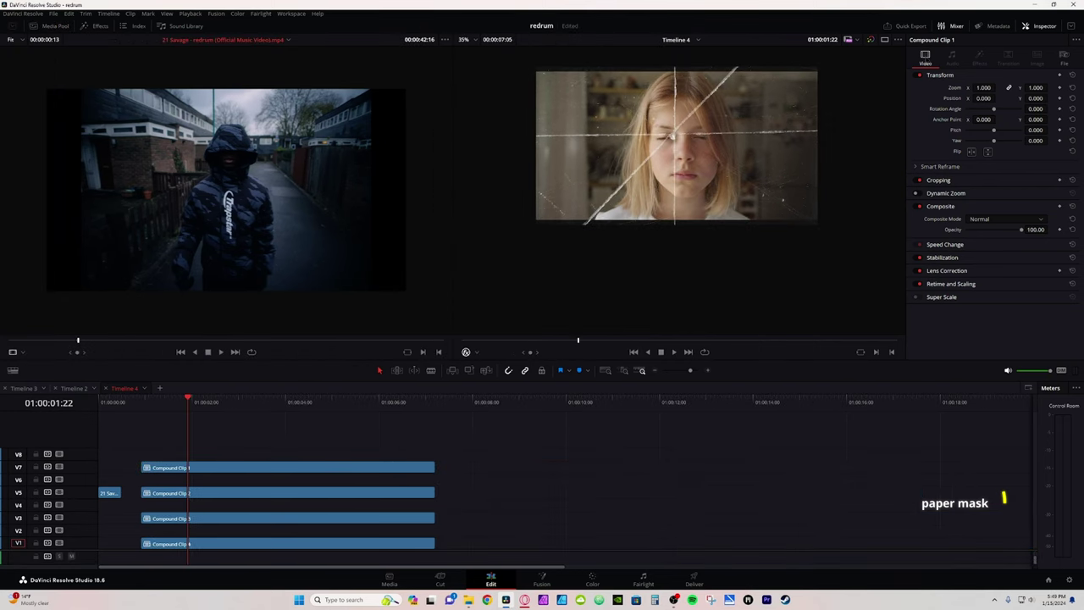
Step: Inspect the layers beneath by temporarily disabling Compound Clip 1 on V7 and Compound Clip 2 on V5
{"action": "left_click", "coordinate": [342, 467]}
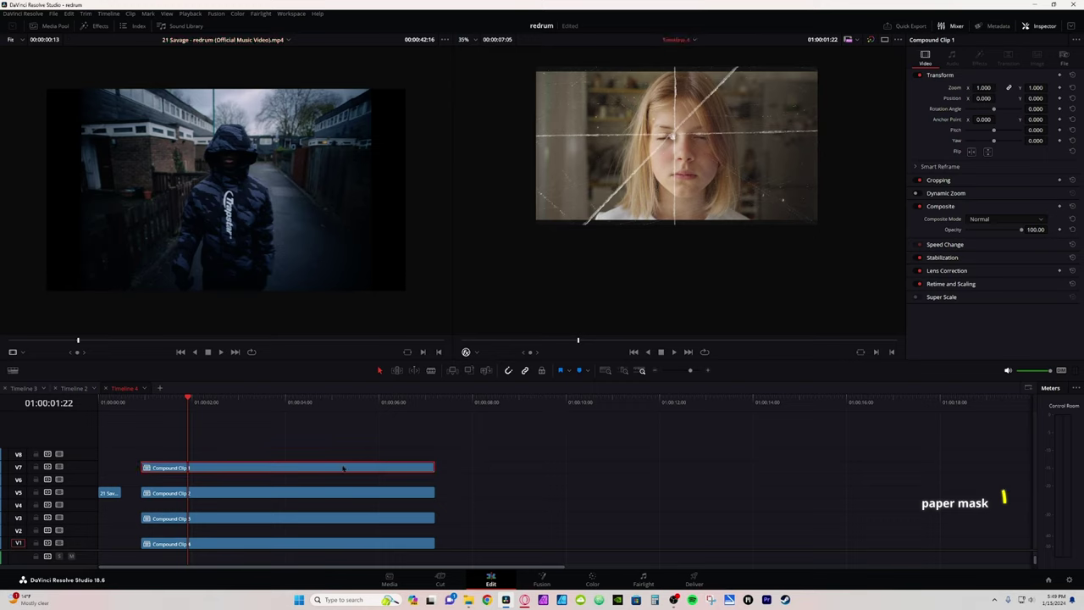
{"action": "key", "text": "d"}
{"action": "left_click", "coordinate": [335, 494]}
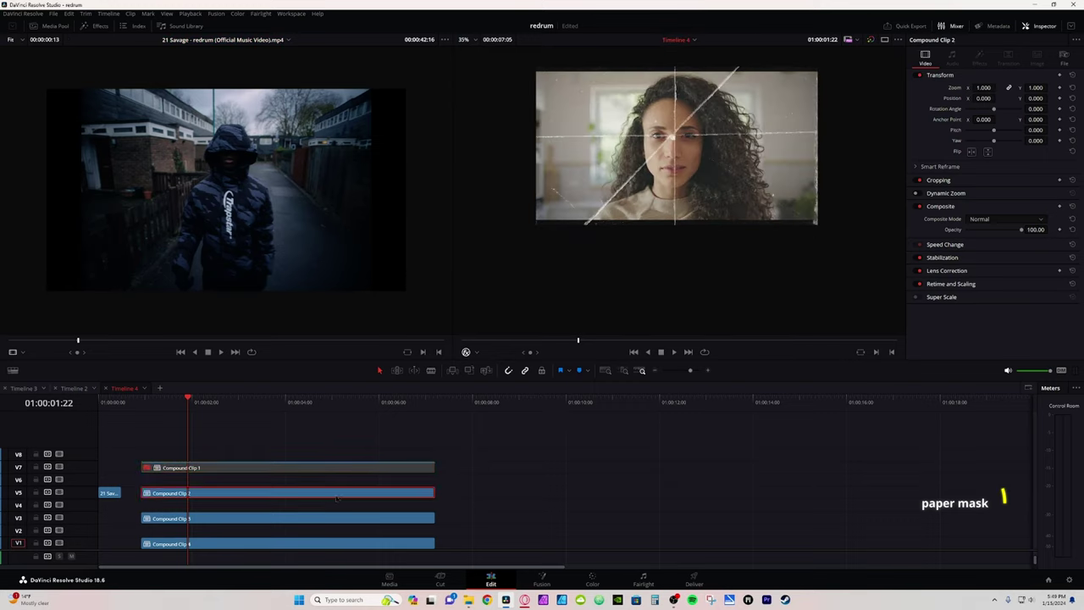
{"action": "key", "text": "d"}
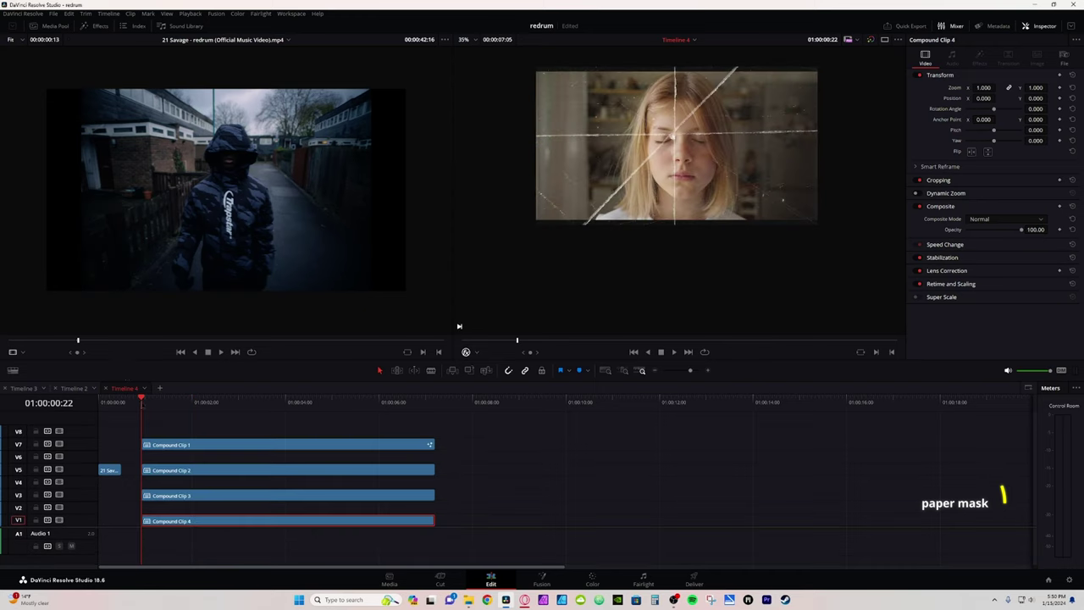
Step: Split Compound Clip 1 on V7 at 01:00:01:21
{"action": "key", "text": "space"}
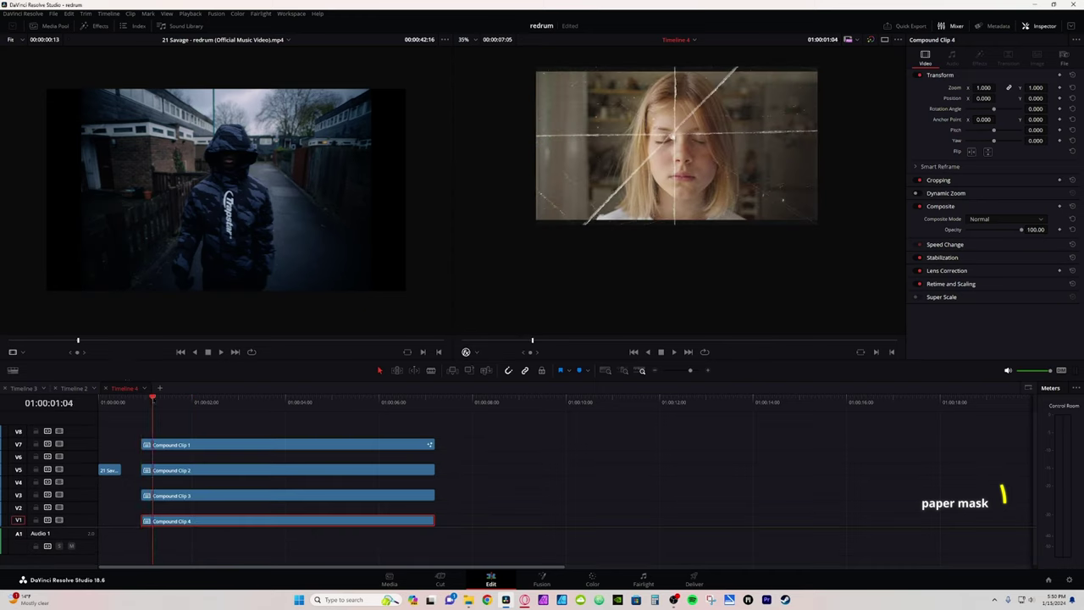
{"action": "mouse_move", "coordinate": [194, 401]}
{"action": "left_mouse_down"}
{"action": "mouse_move", "coordinate": [225, 402]}
{"action": "mouse_move", "coordinate": [186, 401]}
{"action": "left_mouse_up"}
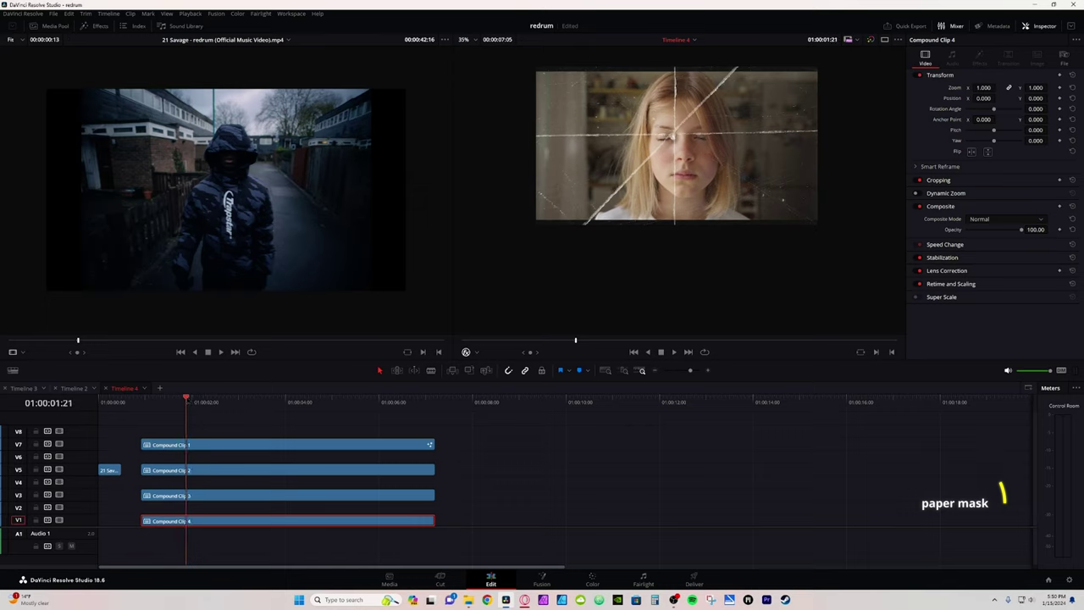
{"action": "left_click", "coordinate": [196, 444]}
{"action": "key", "text": "ctrl+b"}
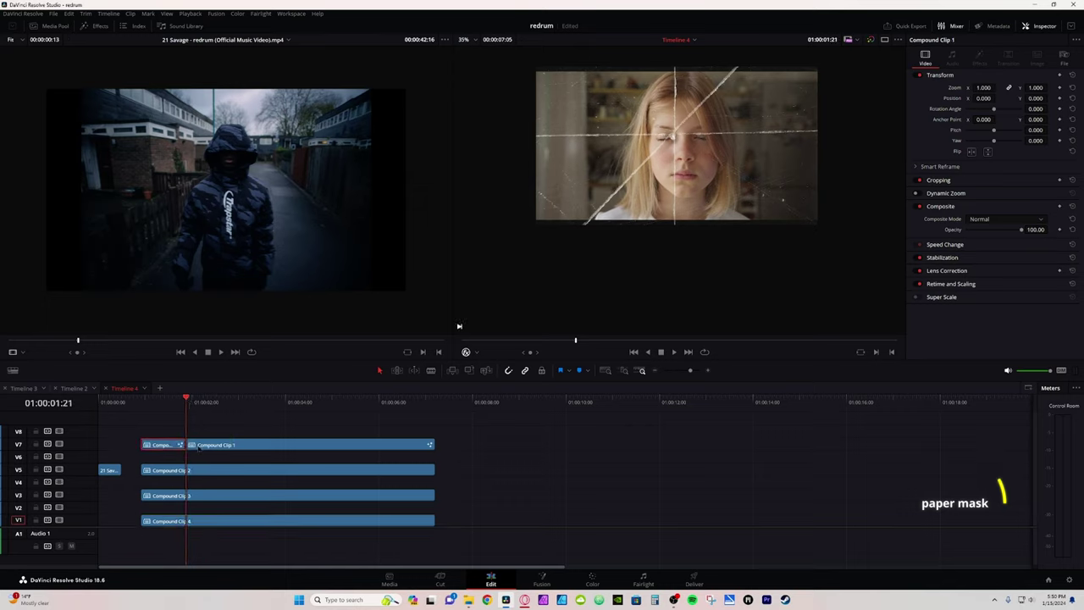
Step: Open the second segment of Compound Clip 1 in Fusion and add an inverted Polygon mask to MediaIn1
{"action": "left_click", "coordinate": [198, 447]}
{"action": "double_click", "coordinate": [198, 446]}
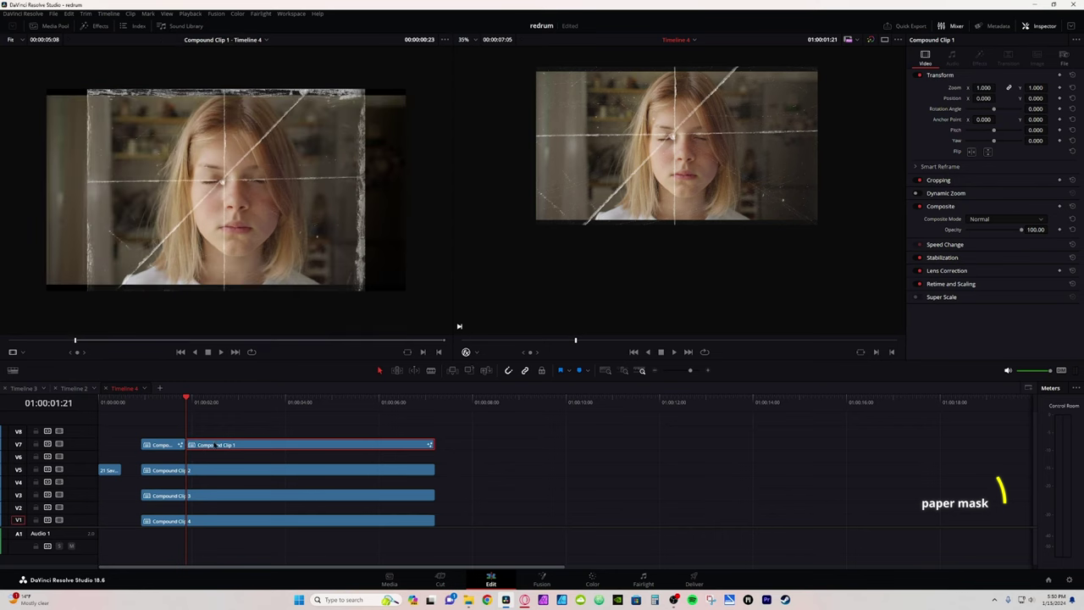
{"action": "left_click", "coordinate": [542, 579]}
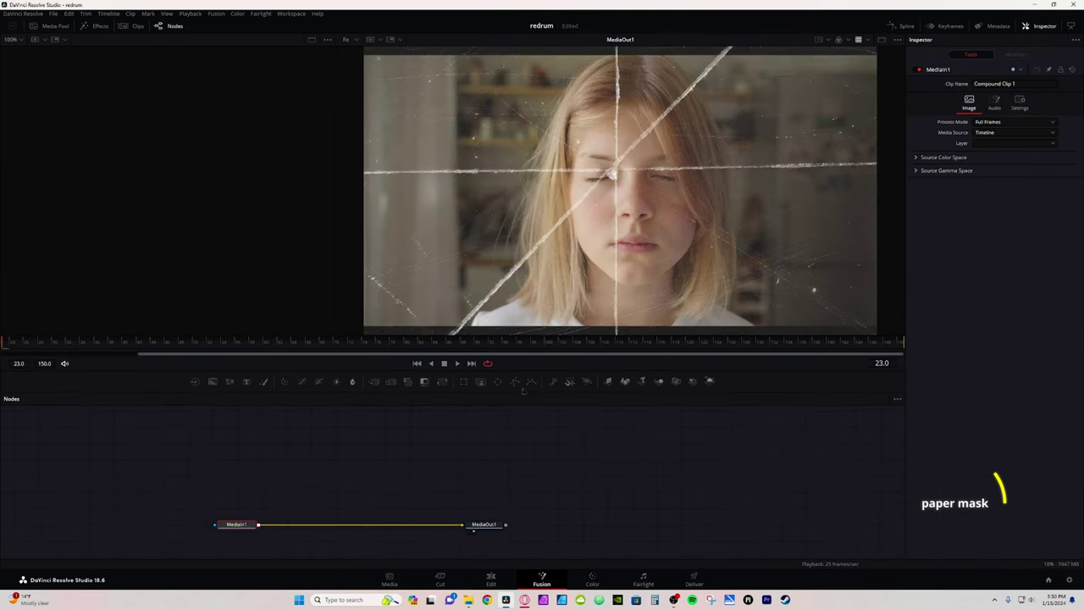
{"action": "left_click", "coordinate": [514, 380]}
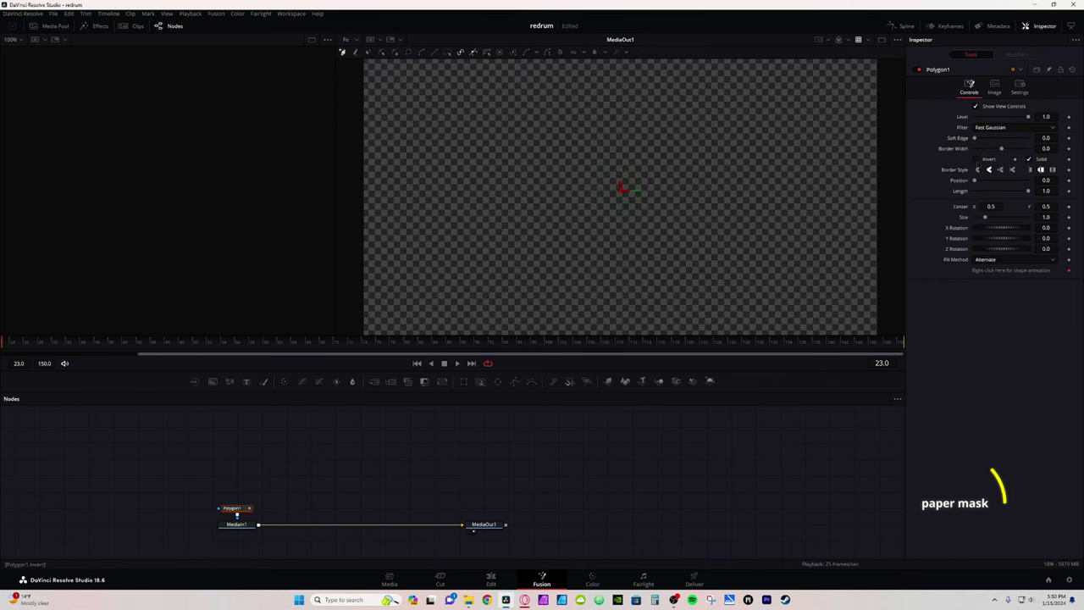
{"action": "left_click", "coordinate": [974, 159]}
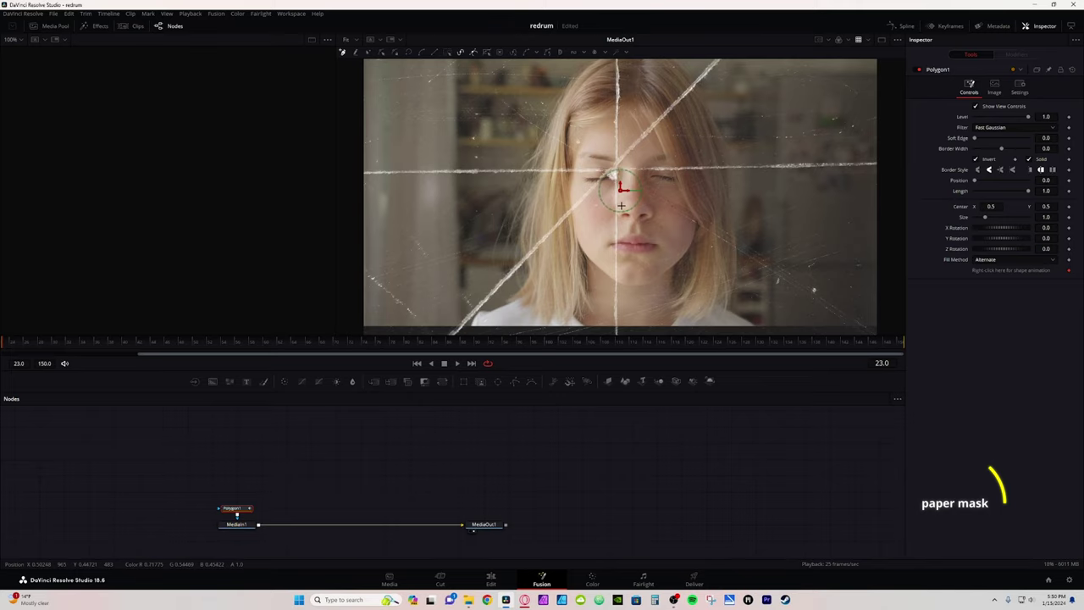
Step: Draw a closed polygon along the diagonal crack and the frame's lower-right edges to cut away that part of the portrait
{"action": "scroll", "coordinate": [621, 176], "scroll_direction": "down", "scroll_amount": 2}
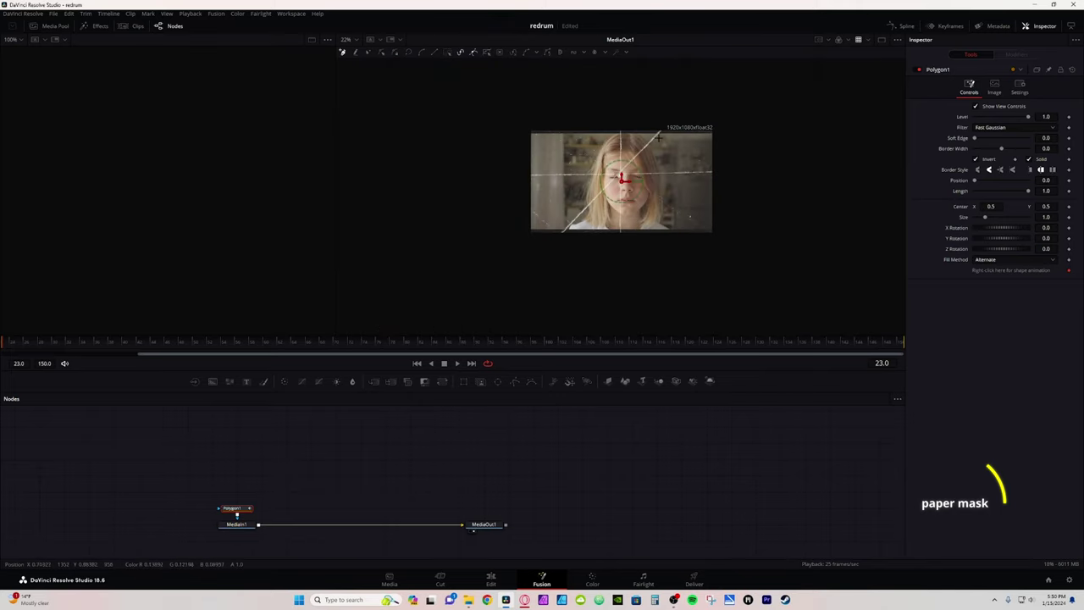
{"action": "left_click", "coordinate": [563, 231]}
{"action": "left_click", "coordinate": [711, 230]}
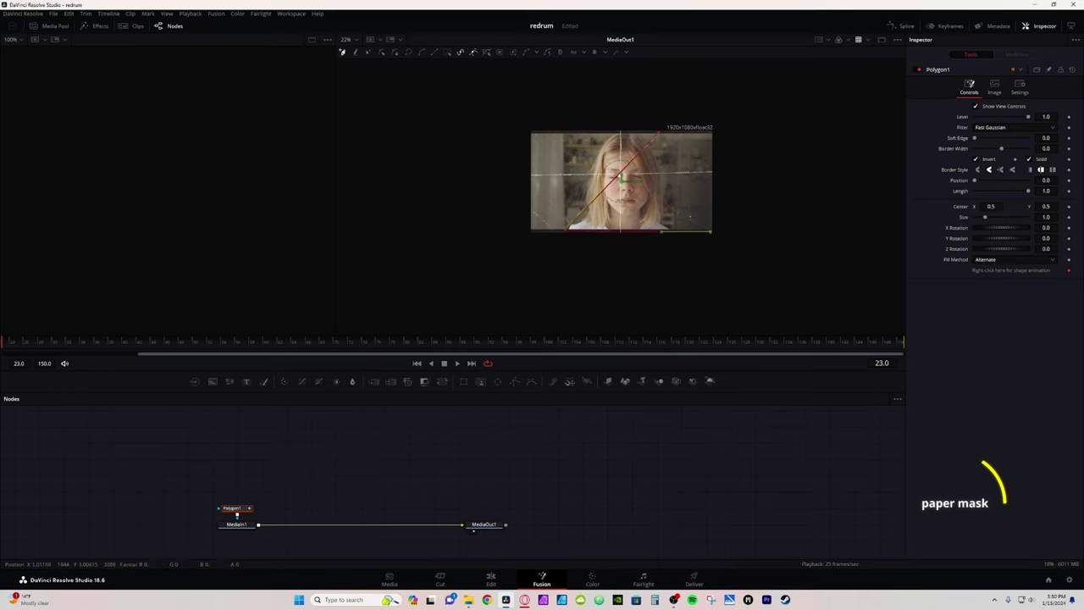
{"action": "left_click", "coordinate": [711, 129]}
{"action": "left_click", "coordinate": [661, 129]}
{"action": "left_click", "coordinate": [564, 229]}
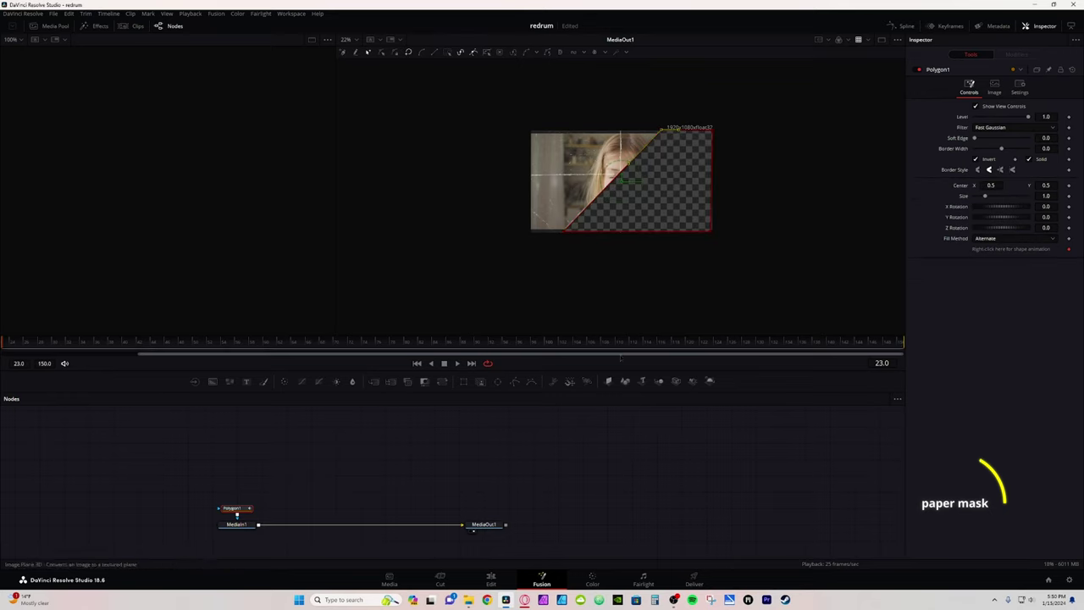
Step: Split Compound Clip 1 on V7 at 01:00:03:03 and disable its last segment
{"action": "left_click", "coordinate": [490, 579]}
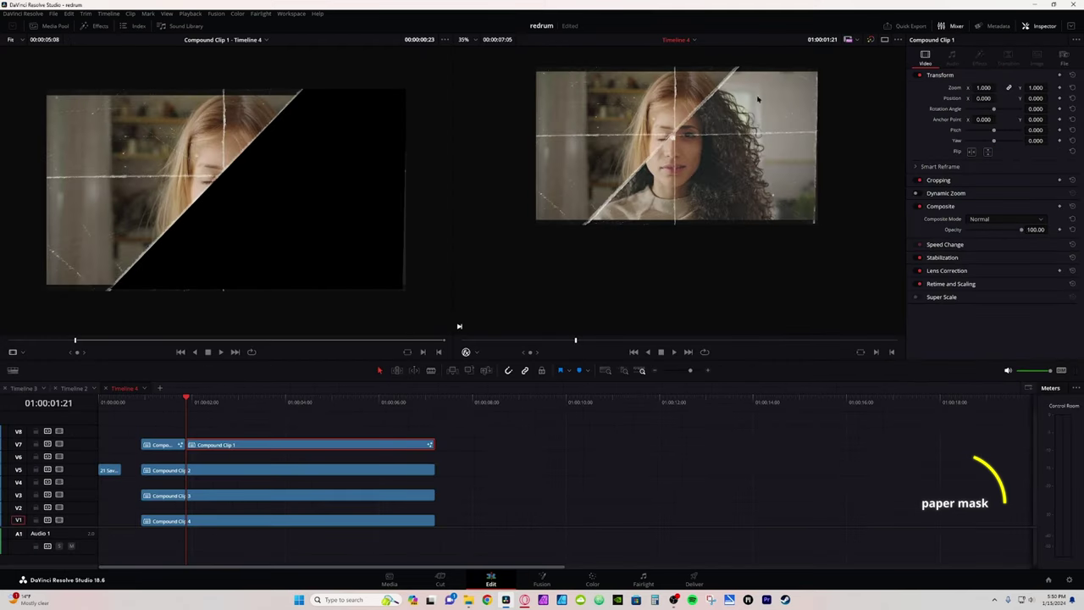
{"action": "mouse_move", "coordinate": [187, 401]}
{"action": "left_mouse_down"}
{"action": "mouse_move", "coordinate": [140, 401]}
{"action": "mouse_move", "coordinate": [194, 410]}
{"action": "left_mouse_up"}
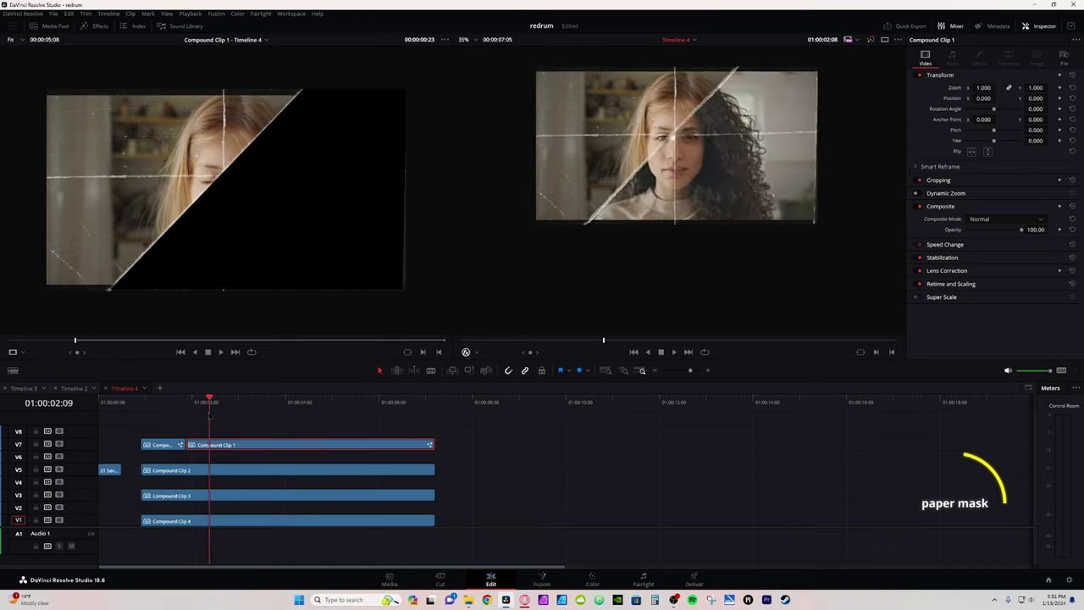
{"action": "key", "text": "ctrl+b"}
{"action": "left_click", "coordinate": [266, 446]}
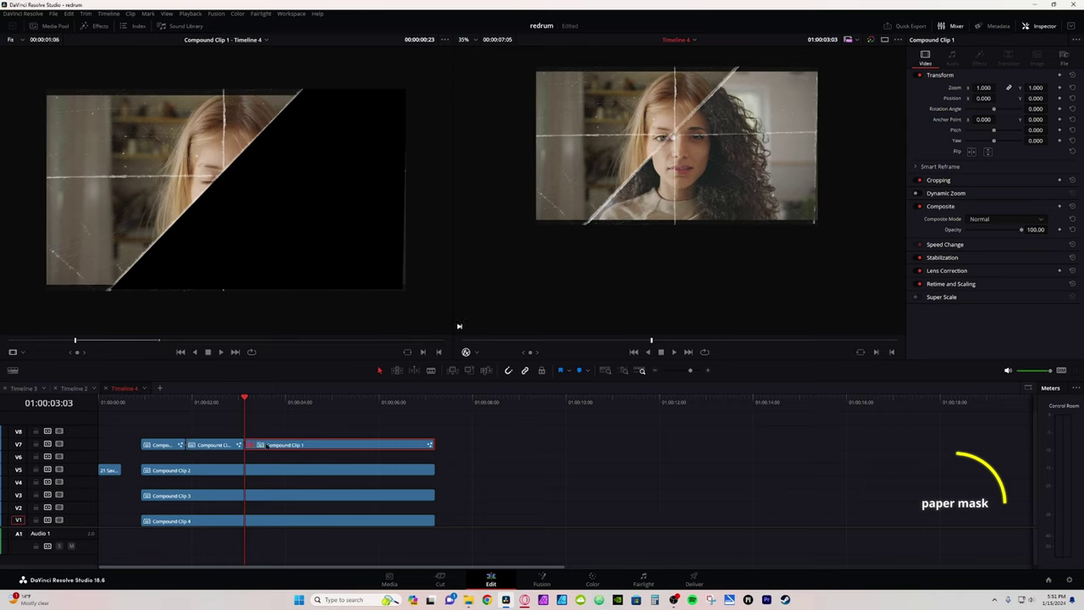
{"action": "key", "text": "d"}
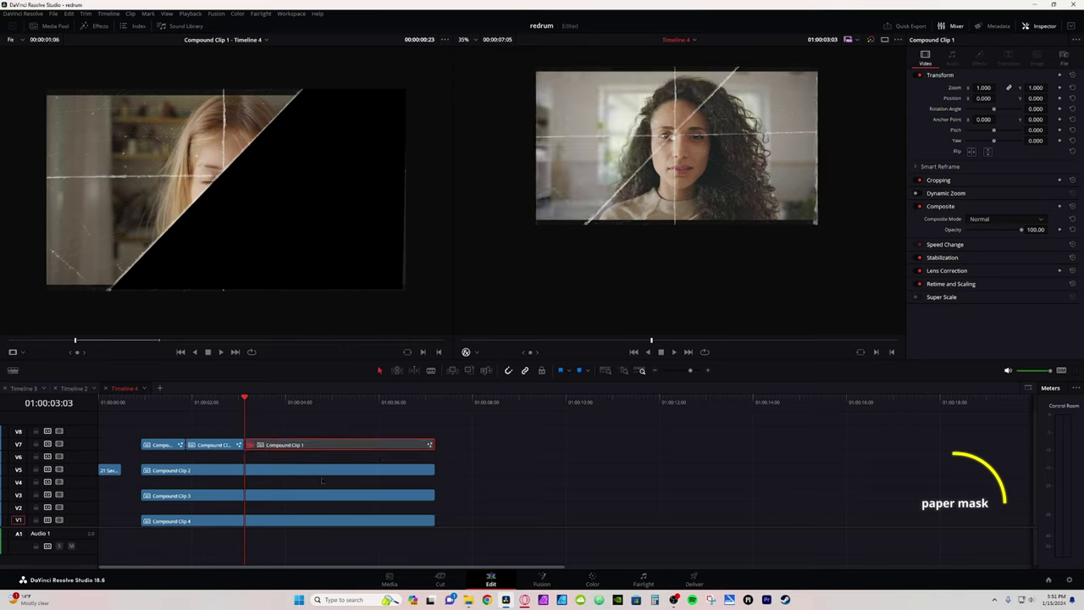
Step: Split Compound Clip 2 on V5 at 01:00:03:11 and select its second segment
{"action": "key", "text": "space"}
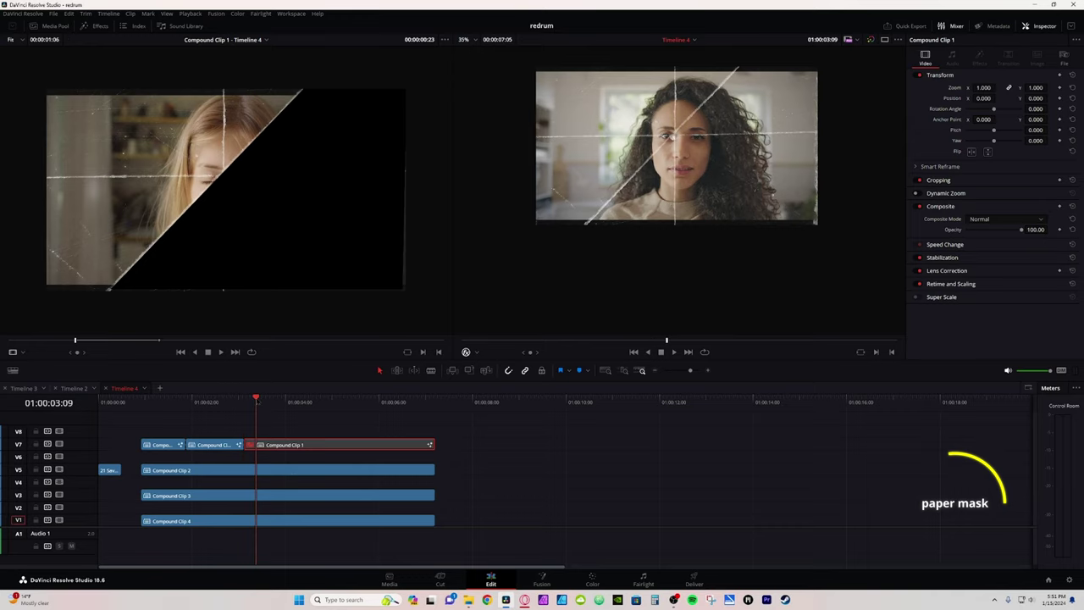
{"action": "left_click", "coordinate": [273, 470]}
{"action": "key", "text": "ctrl+b"}
{"action": "left_click", "coordinate": [284, 474]}
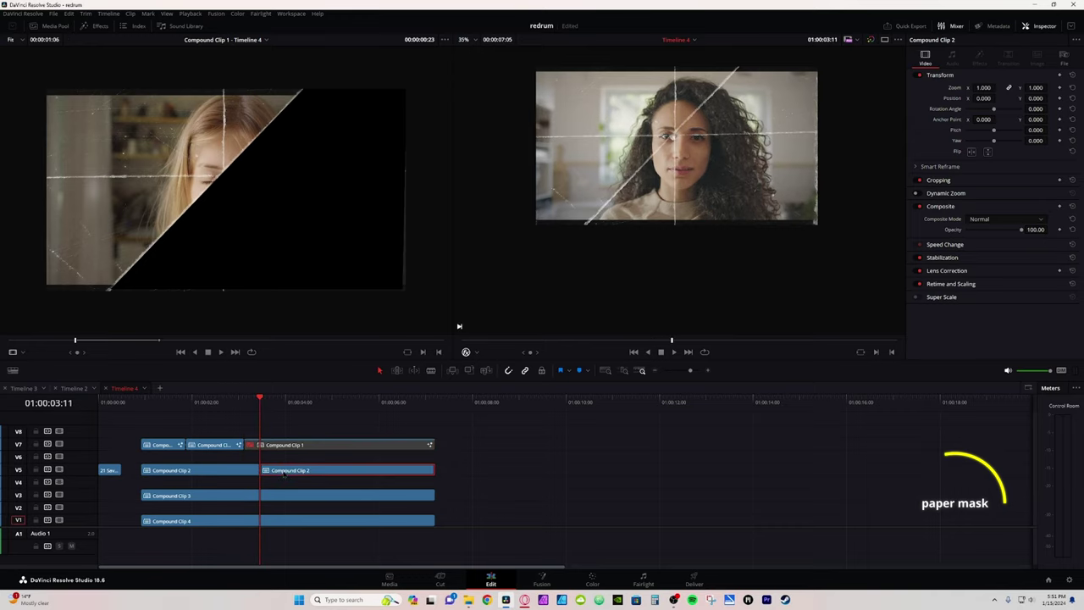
Step: Open the second segment of Compound Clip 2 in Fusion and add an inverted Polygon mask to MediaIn1
{"action": "key", "text": "shift+5"}
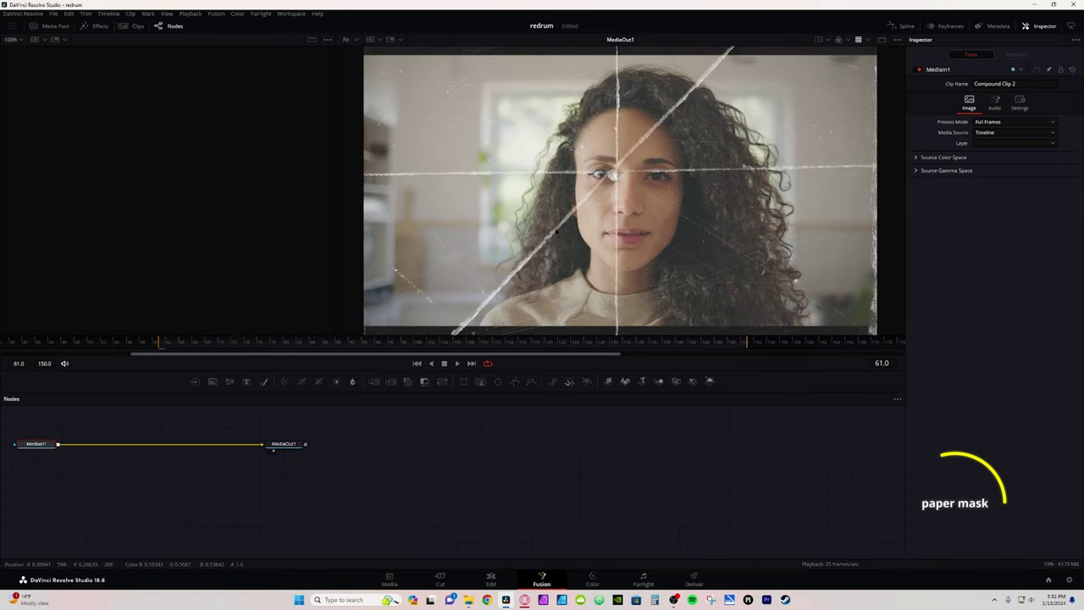
{"action": "left_click_drag", "start_coordinate": [514, 449], "coordinate": [941, 518]}
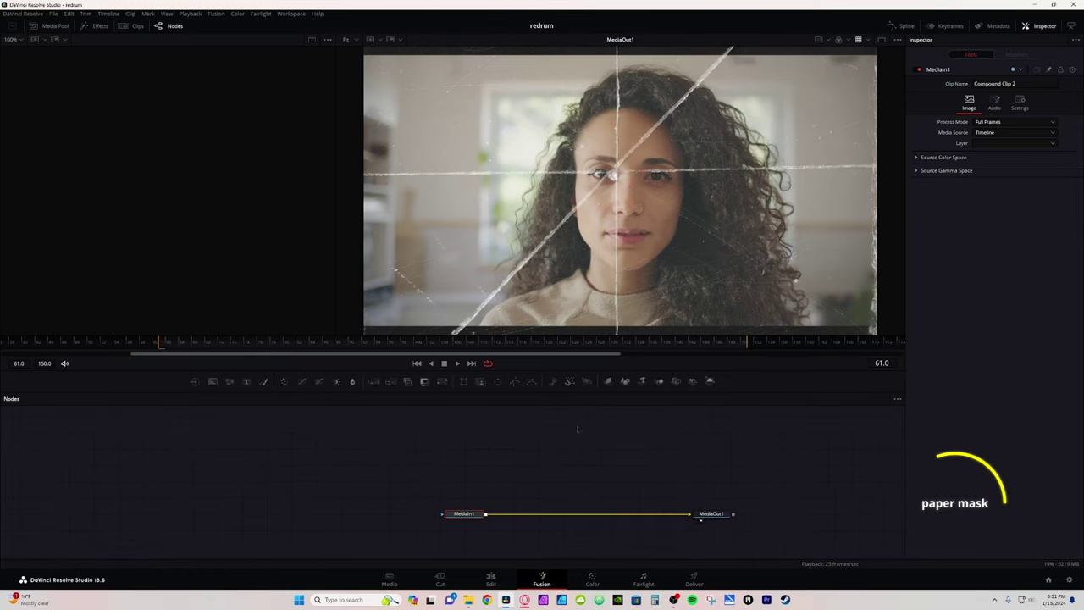
{"action": "left_click", "coordinate": [514, 382]}
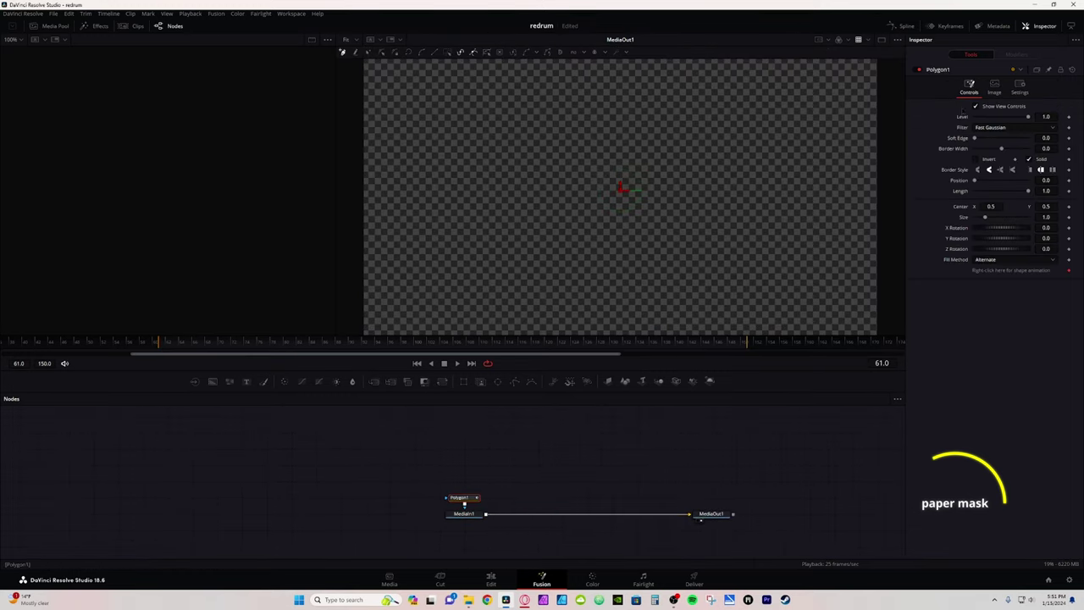
{"action": "left_click", "coordinate": [976, 161]}
{"action": "left_click_drag", "start_coordinate": [619, 179], "coordinate": [624, 189]}
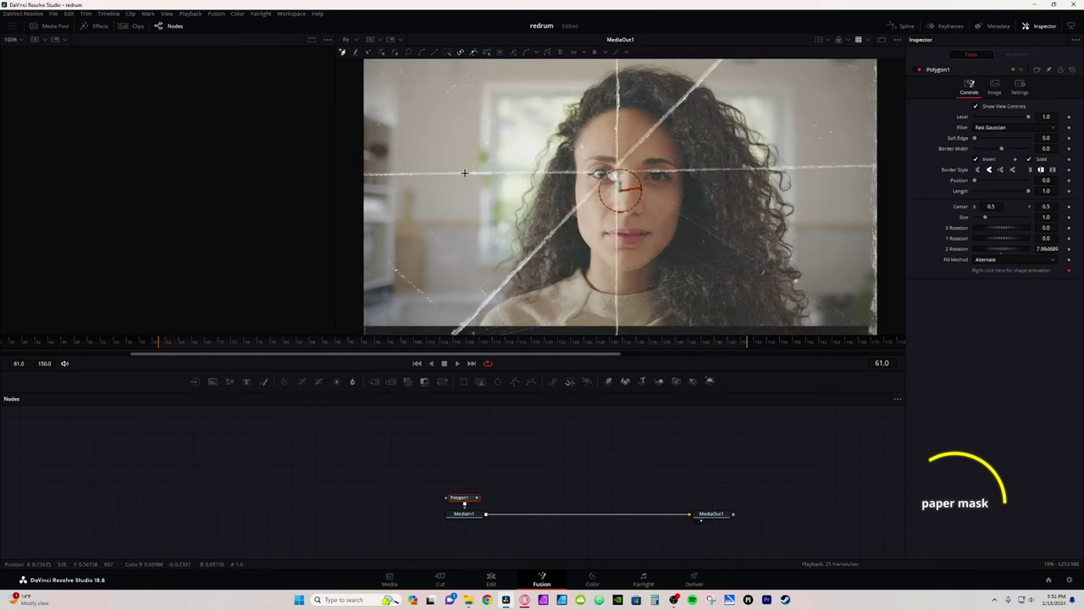
Step: Draw a closed polygon along the horizontal and vertical cracks to cut away the upper-left quarter of the portrait
{"action": "left_click", "coordinate": [367, 175]}
{"action": "scroll", "coordinate": [367, 175], "scroll_direction": "up", "scroll_amount": 2}
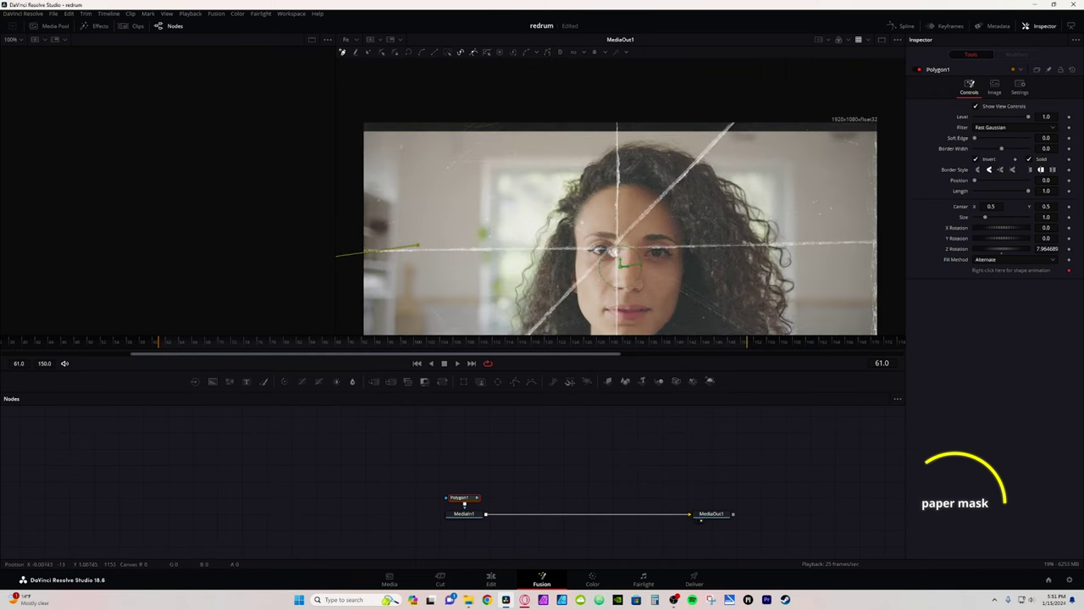
{"action": "left_click", "coordinate": [359, 103]}
{"action": "left_click", "coordinate": [623, 87]}
{"action": "left_click", "coordinate": [617, 248]}
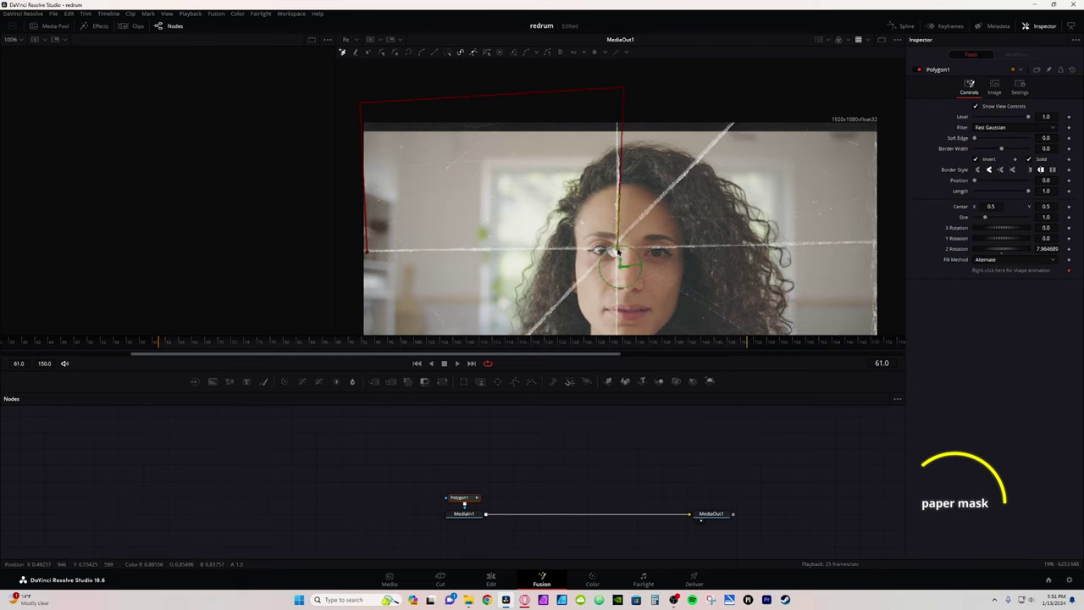
{"action": "left_click", "coordinate": [366, 251]}
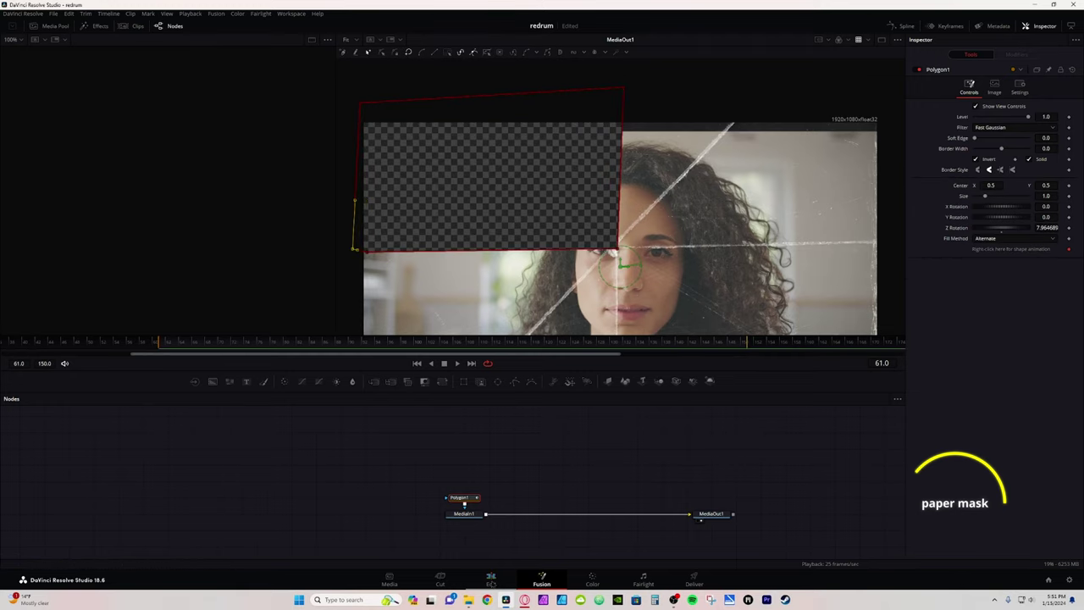
Step: Back on the editing timeline, split Compound Clip 2 on V5 at 01:00:04:11 and disable its last segment
{"action": "left_click", "coordinate": [491, 582]}
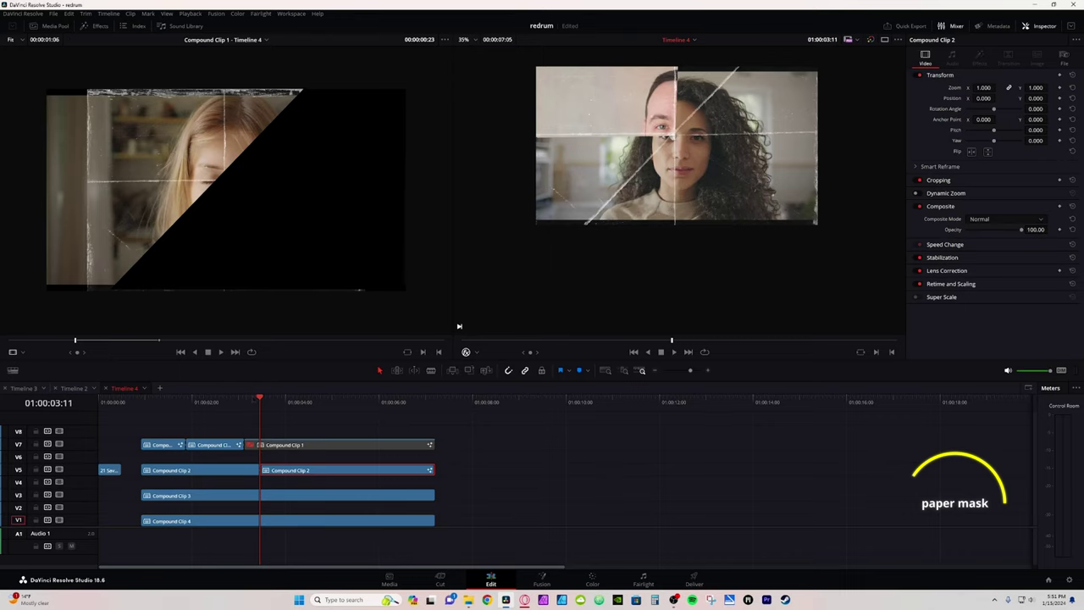
{"action": "left_click_drag", "start_coordinate": [254, 399], "coordinate": [205, 406]}
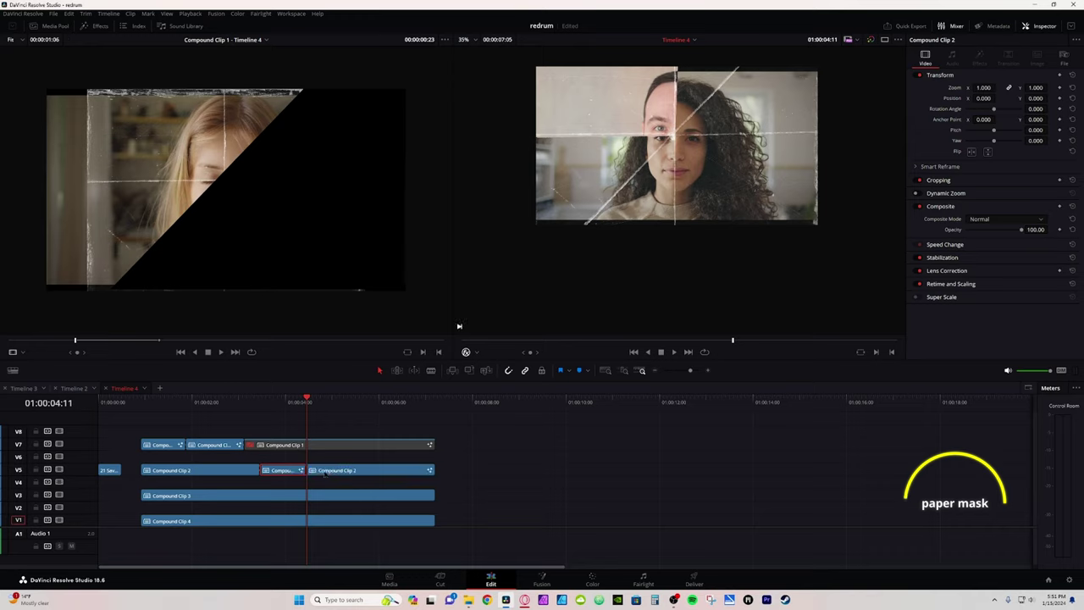
{"action": "key", "text": "ctrl+b"}
{"action": "key", "text": "d"}
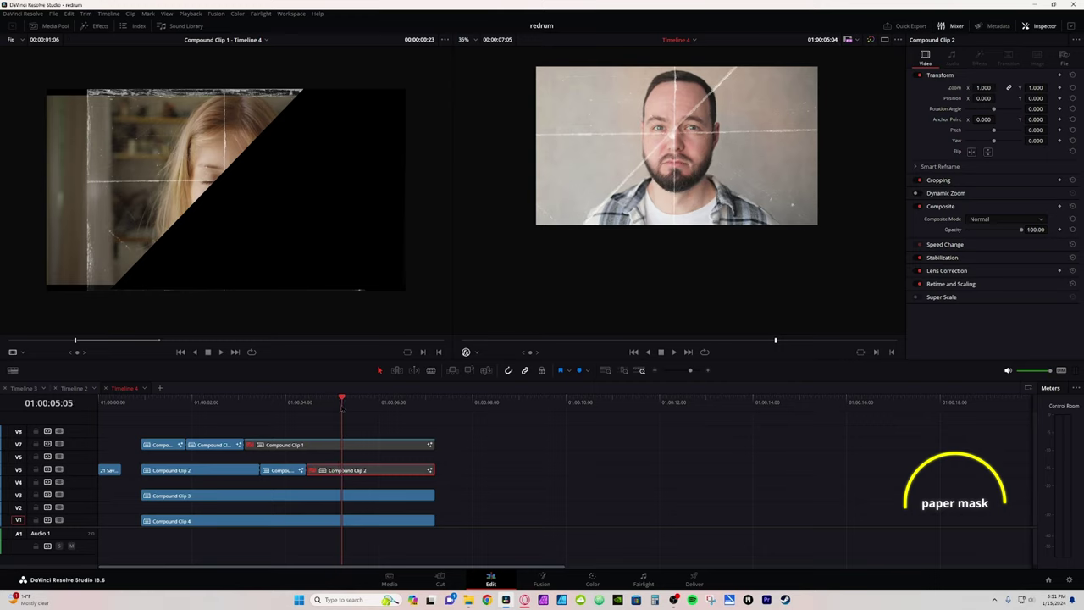
Step: Split Compound Clip 3 on V3 at 01:00:05:05 and disable its final segment from about 01:00:06:08
{"action": "left_click", "coordinate": [365, 496]}
{"action": "key", "text": "ctrl+b"}
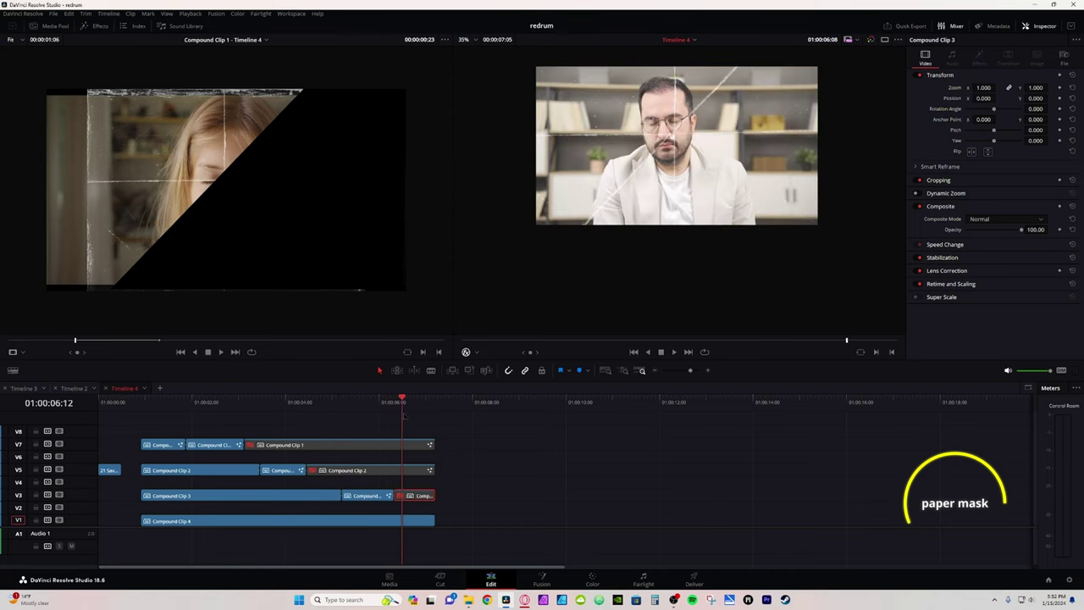
{"action": "key", "text": "space"}
Step: Combine all the layered clips on V1, V3, V5 and V7 into a single new compound clip
{"action": "left_click_drag", "start_coordinate": [466, 532], "coordinate": [156, 432]}
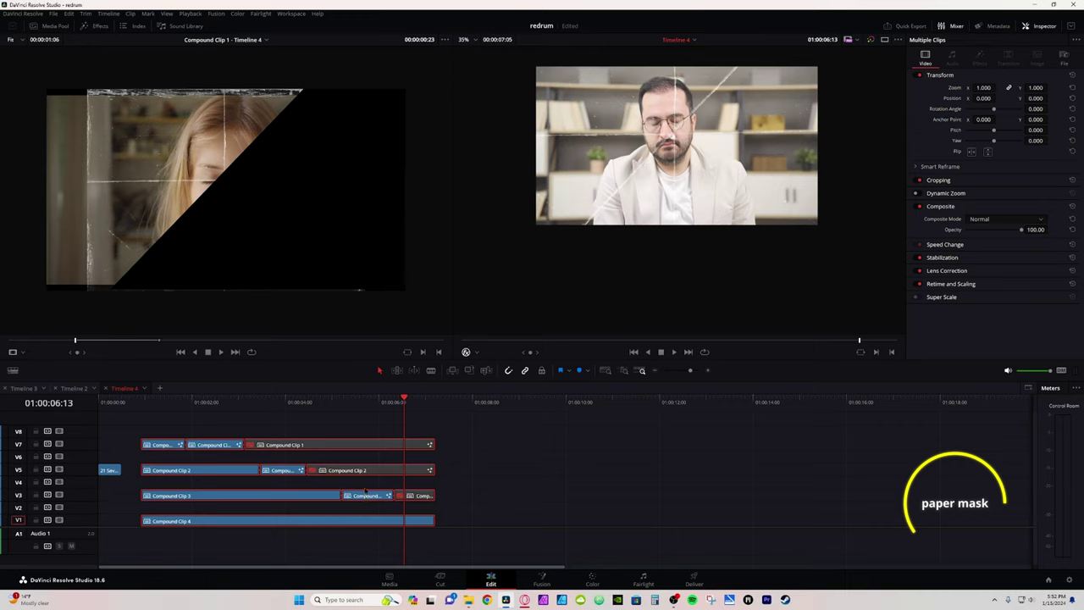
{"action": "key", "text": "alt+c"}
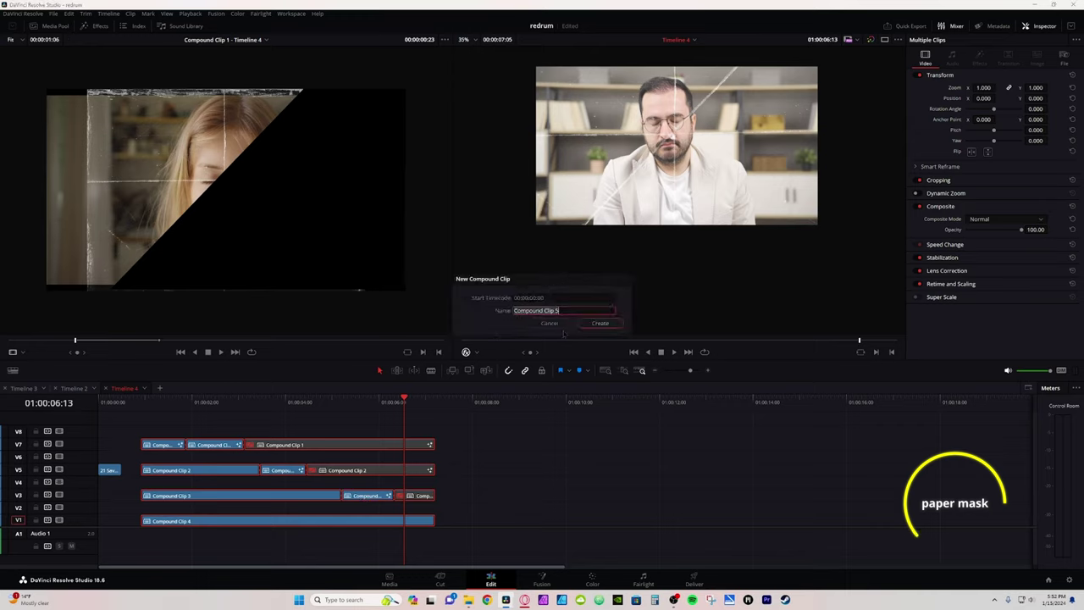
{"action": "left_click", "coordinate": [598, 324]}
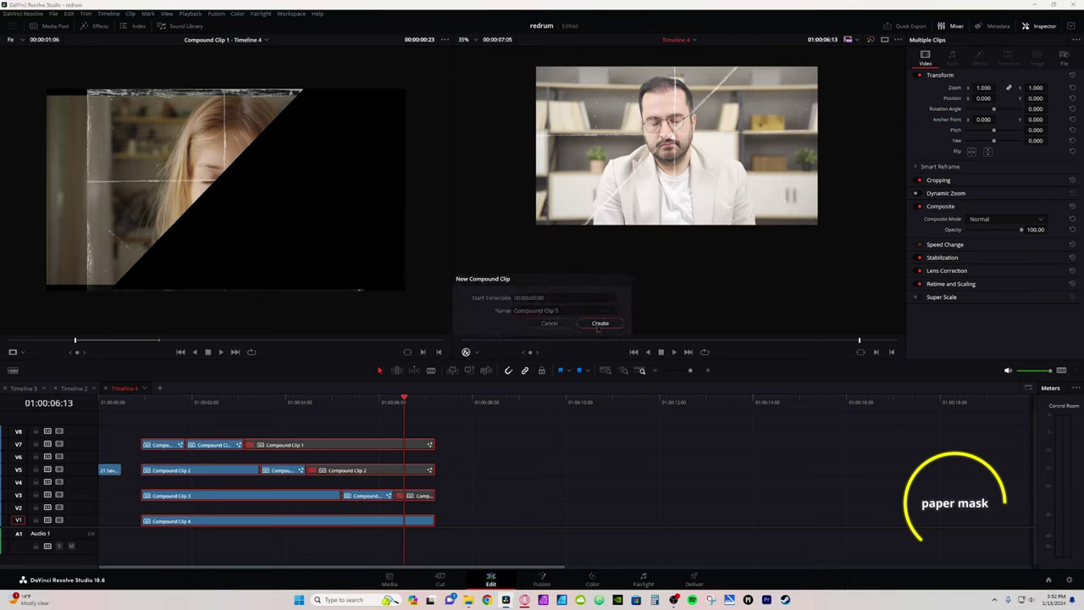
Step: Show the retime controls on the new compound clip, speed it up to 657%, and play it back
{"action": "key", "text": "Up"}
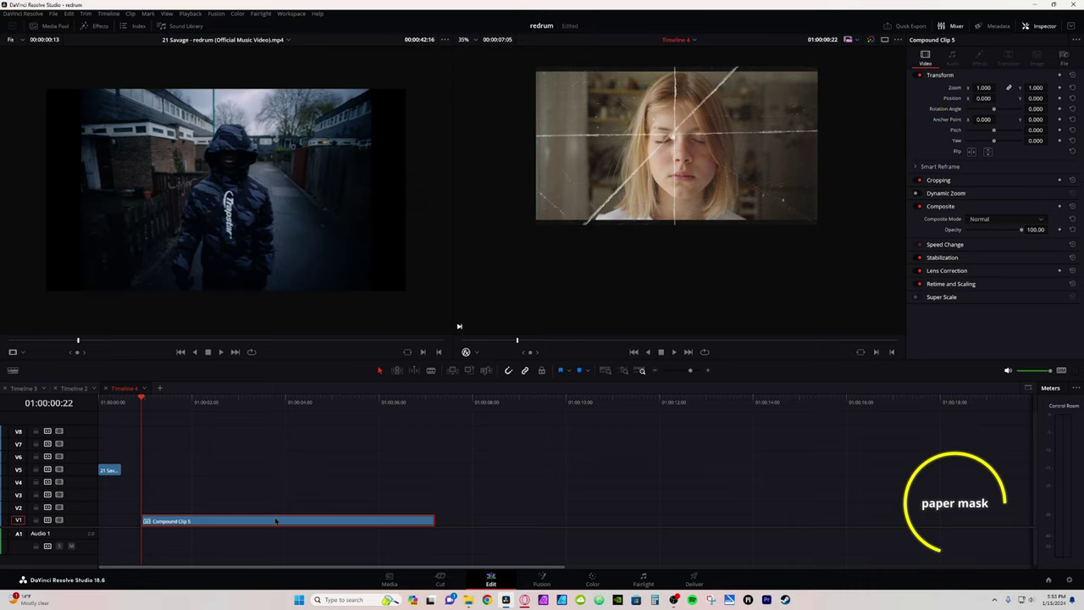
{"action": "key", "text": "ctrl+r"}
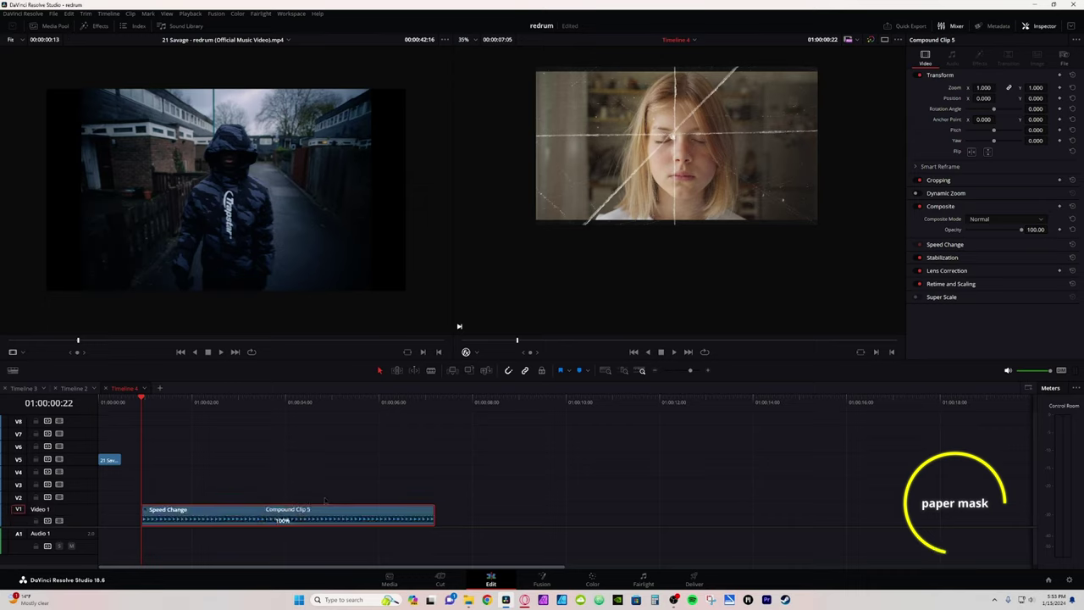
{"action": "scroll", "coordinate": [425, 510], "scroll_direction": "up", "scroll_amount": 2}
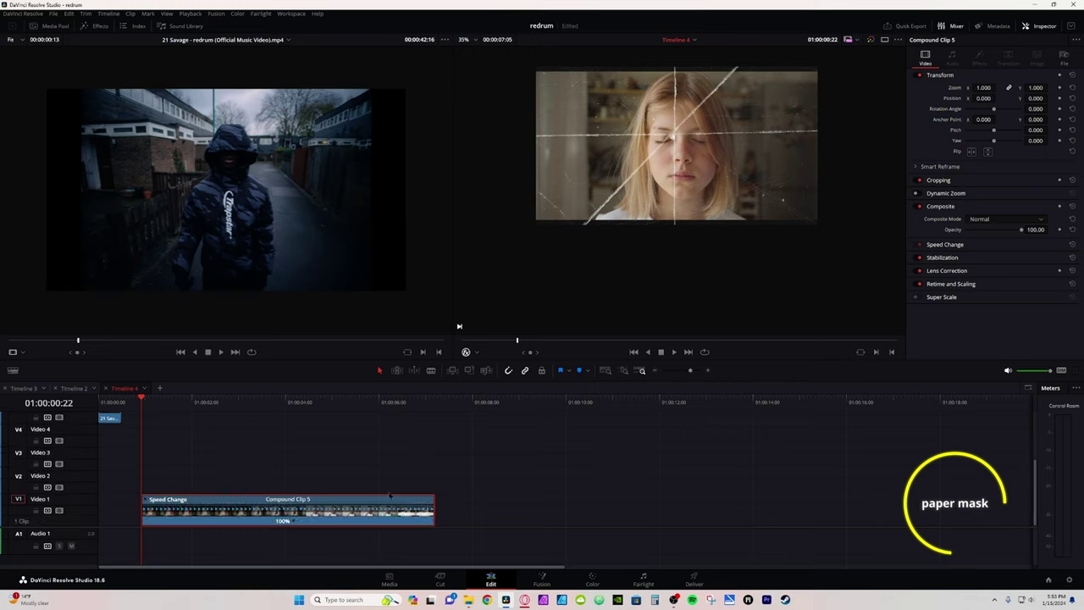
{"action": "scroll", "coordinate": [389, 495], "scroll_direction": "up", "scroll_amount": 2}
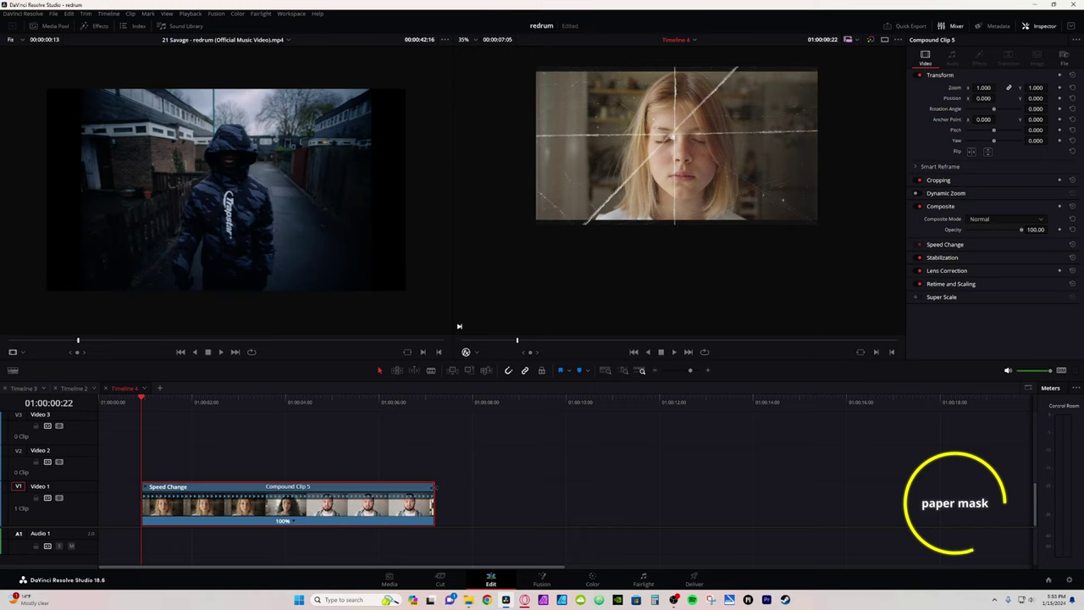
{"action": "left_click_drag", "start_coordinate": [434, 503], "coordinate": [186, 493]}
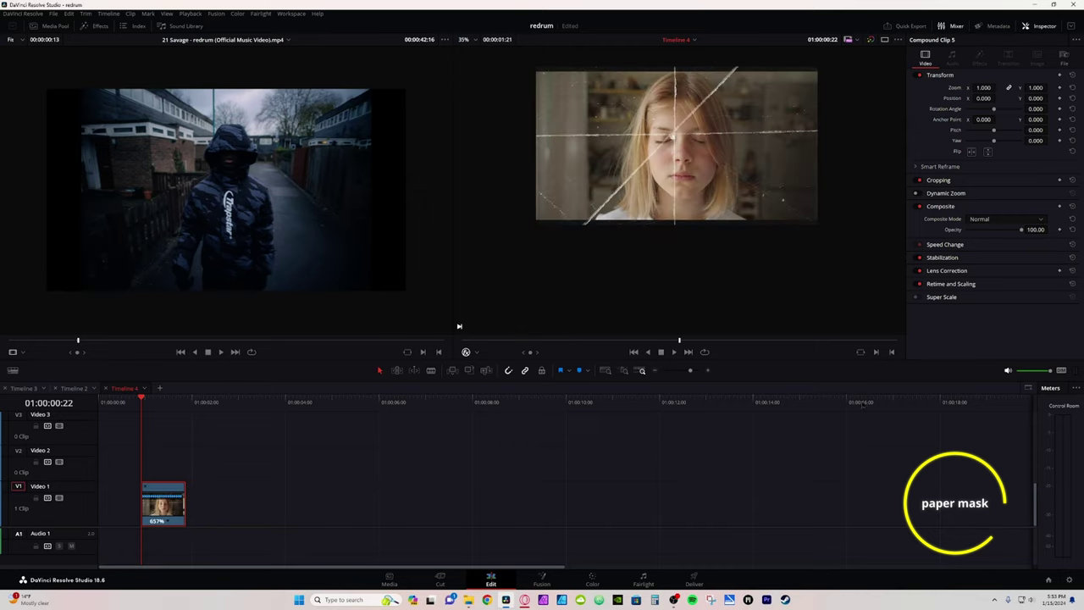
{"action": "key", "text": "space"}
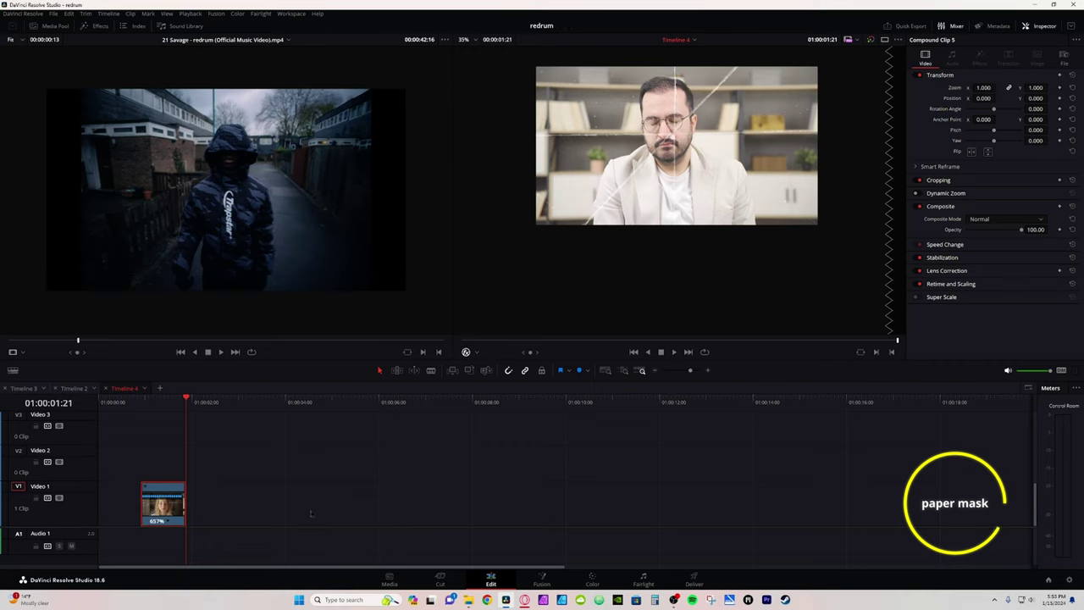
Step: Speed up the retimed compound clip further, shortening it to a little under half its length
{"action": "scroll", "coordinate": [311, 514], "scroll_direction": "up", "scroll_amount": 6}
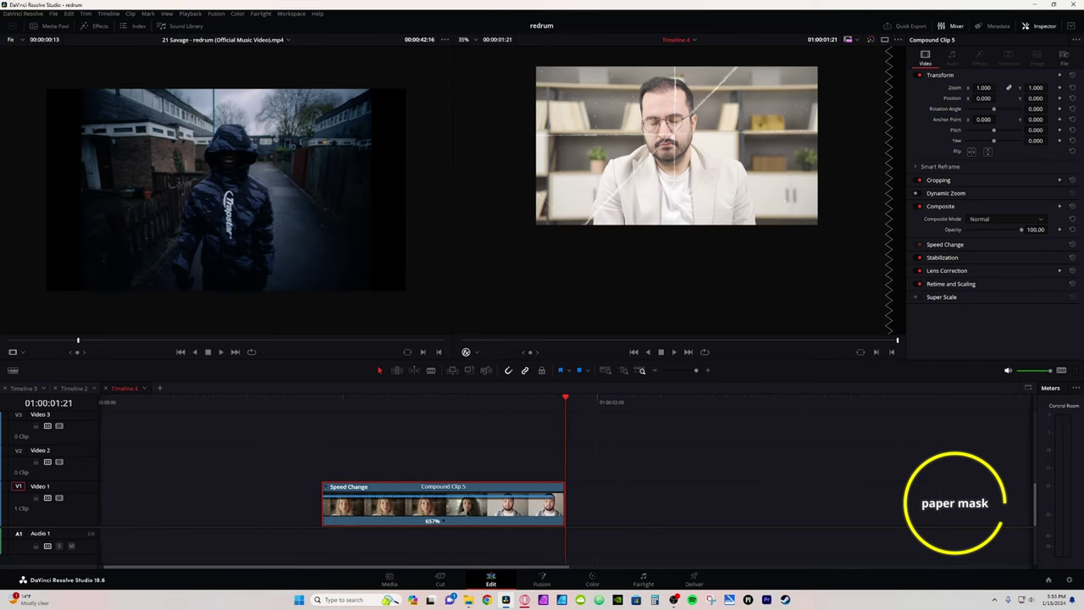
{"action": "scroll", "coordinate": [476, 510], "scroll_direction": "up", "scroll_amount": 3}
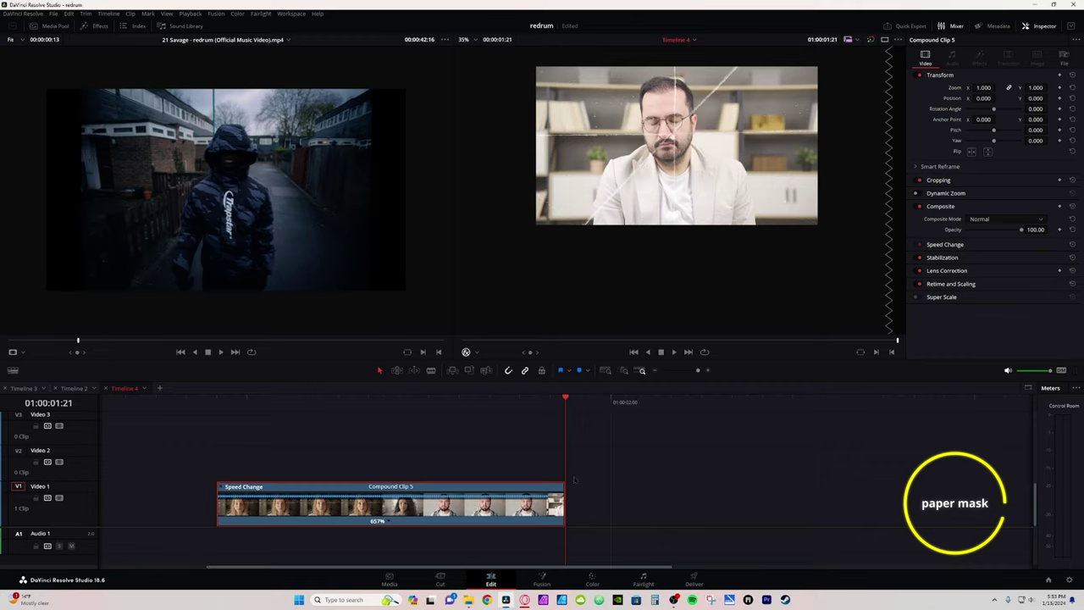
{"action": "left_click_drag", "start_coordinate": [562, 491], "coordinate": [368, 491]}
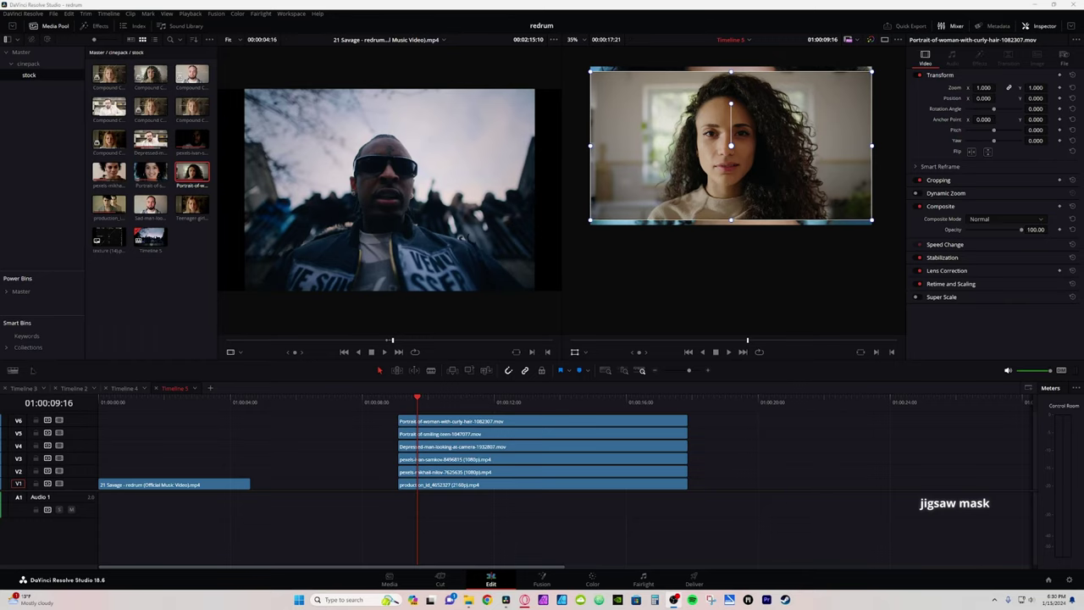
Step: Add an Adjustment Clip on V7 spanning the full length of the stacked portrait clips and set its Zoom to 1.070
{"action": "left_click", "coordinate": [203, 269]}
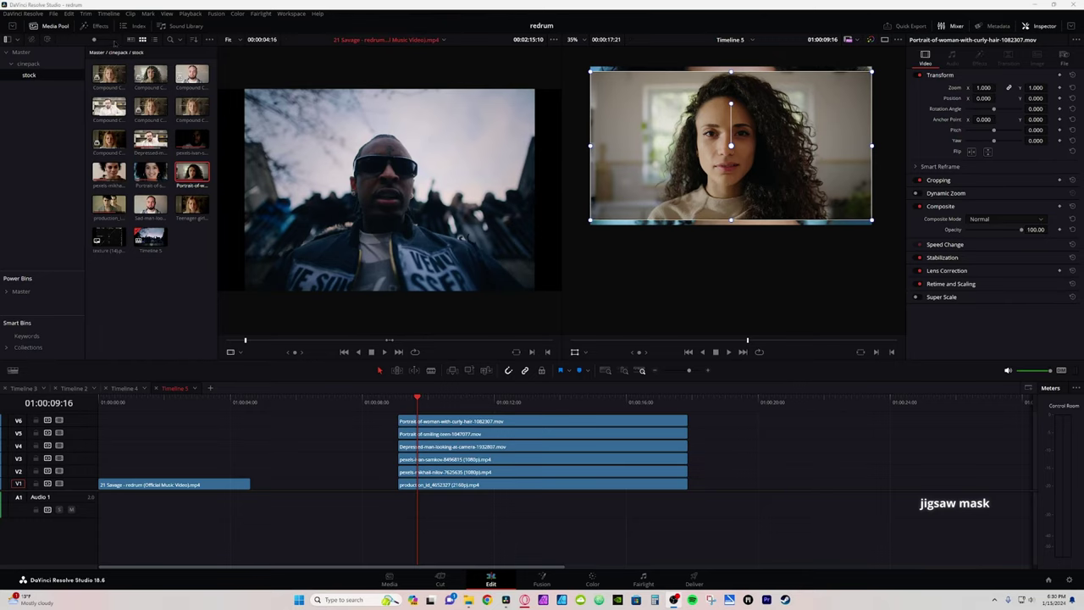
{"action": "left_click", "coordinate": [53, 25]}
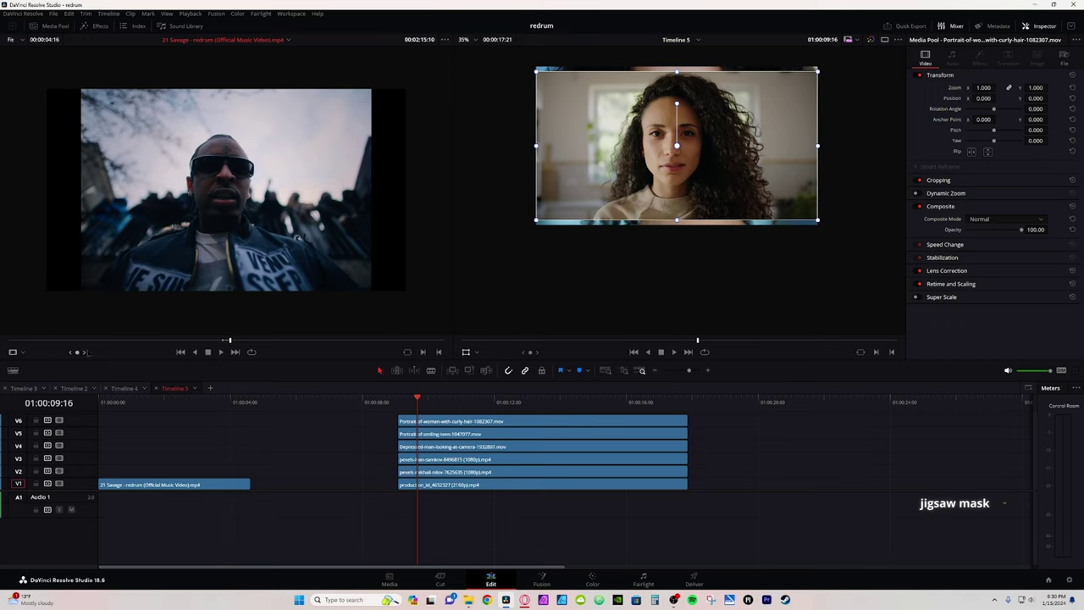
{"action": "left_click", "coordinate": [99, 26]}
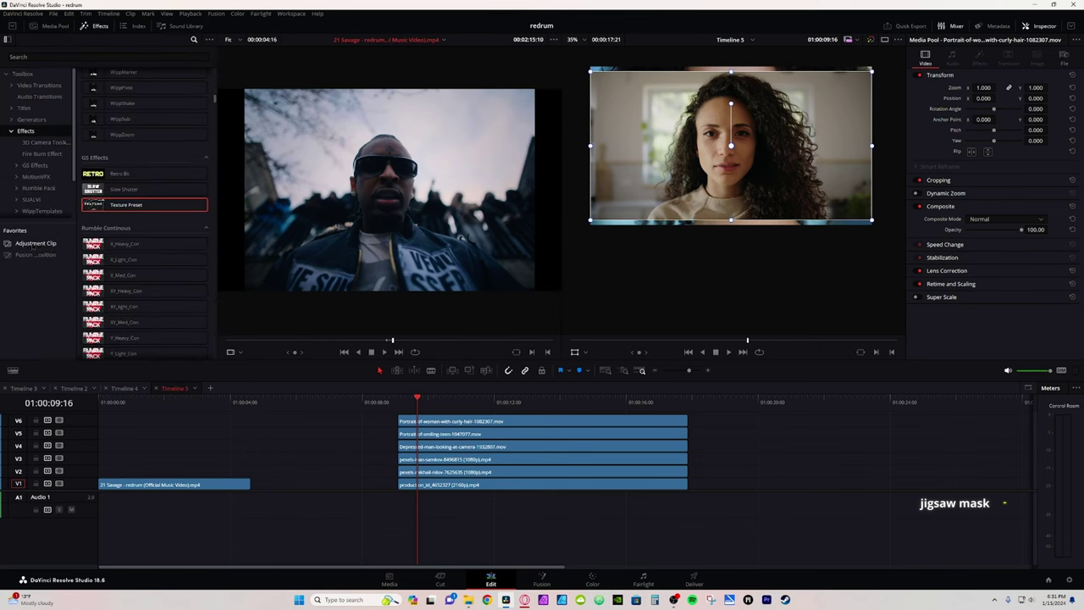
{"action": "left_click_drag", "start_coordinate": [38, 245], "coordinate": [400, 416]}
{"action": "left_click_drag", "start_coordinate": [560, 417], "coordinate": [683, 417]}
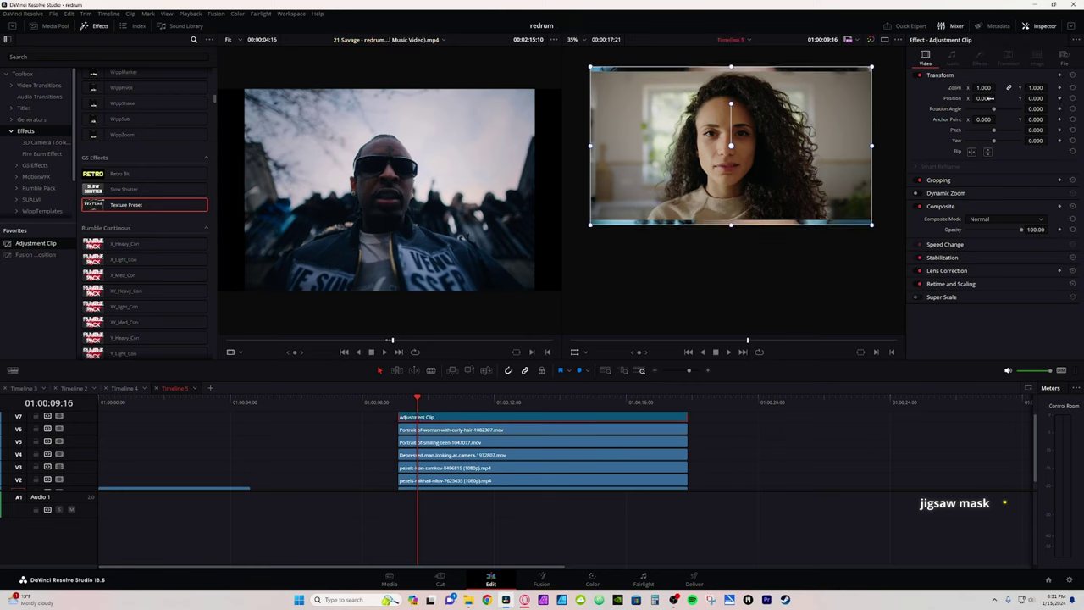
{"action": "mouse_move", "coordinate": [984, 88]}
{"action": "left_mouse_down"}
{"action": "mouse_move", "coordinate": [1009, 88]}
{"action": "mouse_move", "coordinate": [993, 87]}
{"action": "left_mouse_up"}
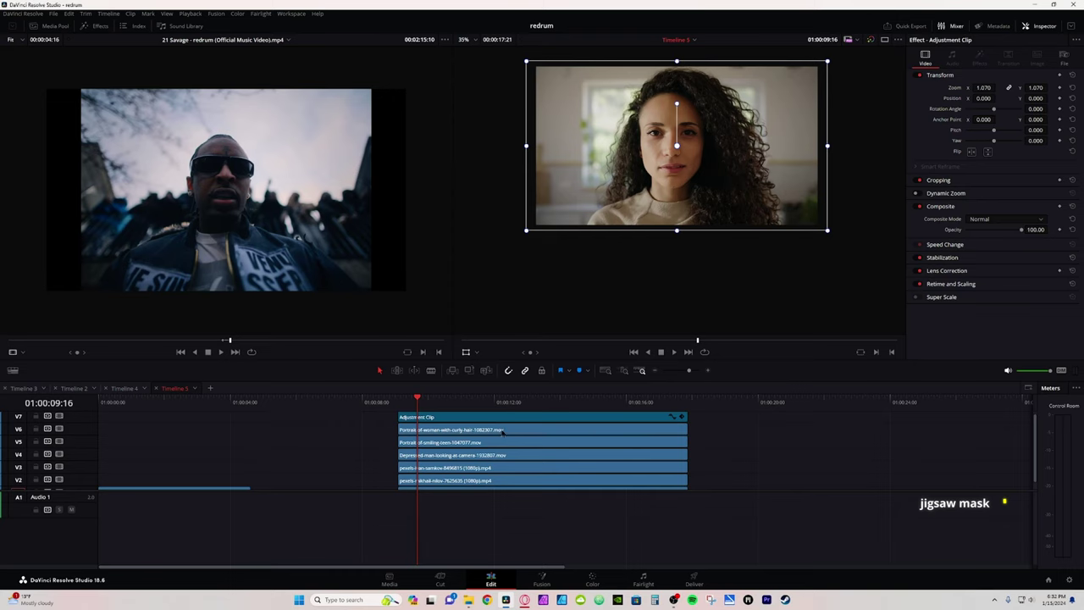
Step: Open the curly-haired woman portrait clip in Fusion and add a Rectangle mask to its MediaIn1 node
{"action": "left_click", "coordinate": [502, 431]}
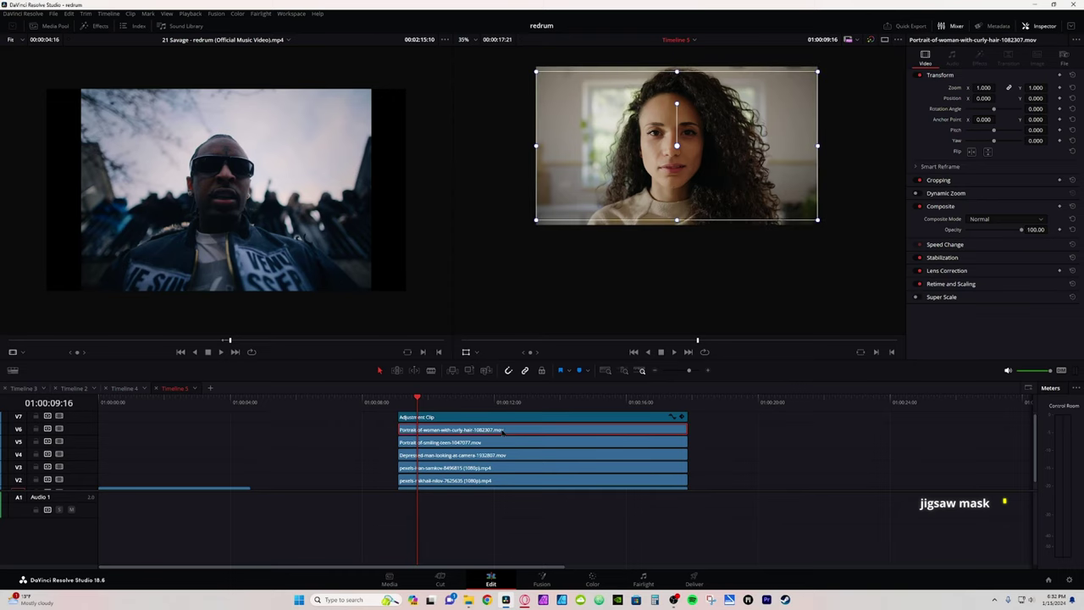
{"action": "right_click", "coordinate": [502, 430]}
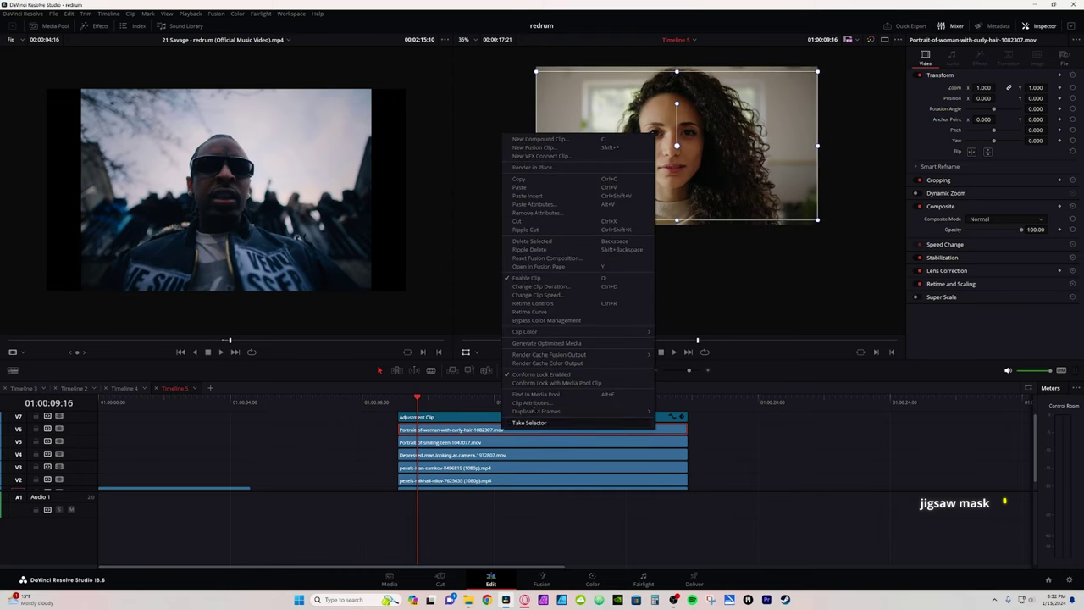
{"action": "left_click", "coordinate": [555, 267]}
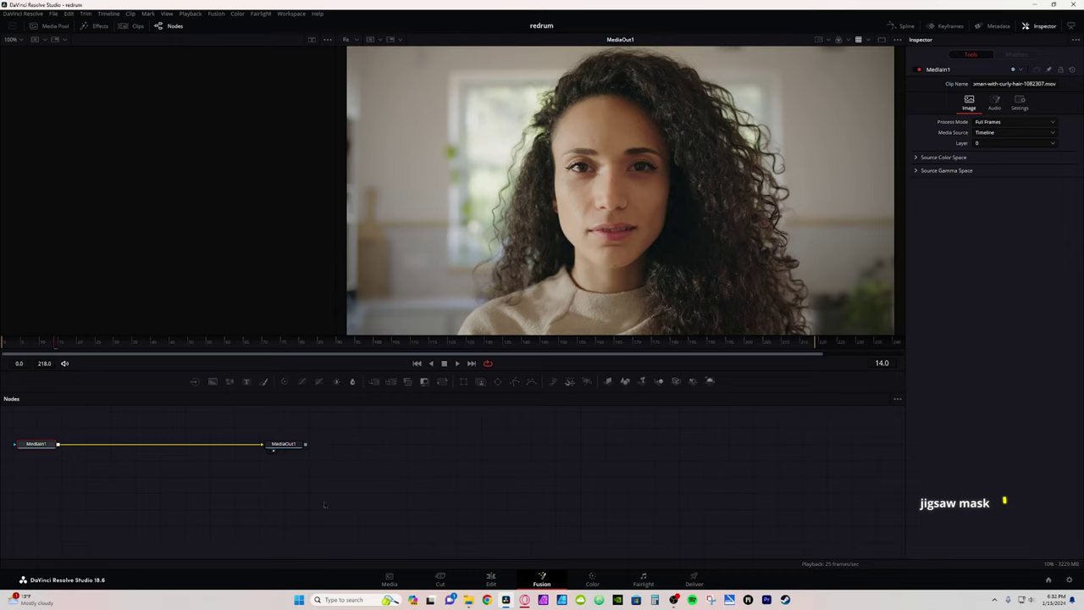
{"action": "left_click_drag", "start_coordinate": [330, 501], "coordinate": [686, 541]}
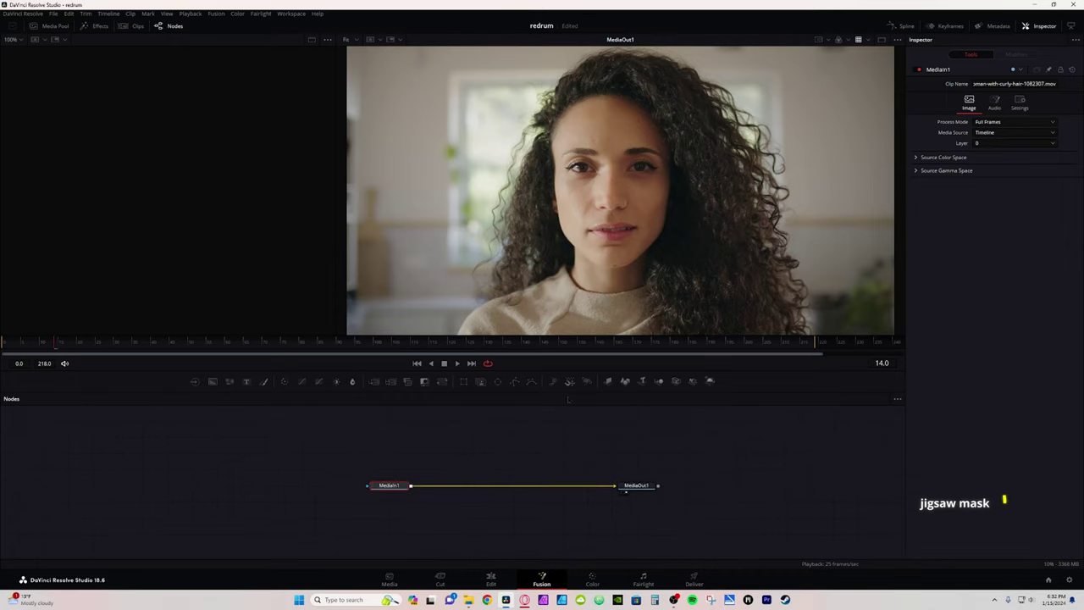
{"action": "left_click", "coordinate": [466, 385]}
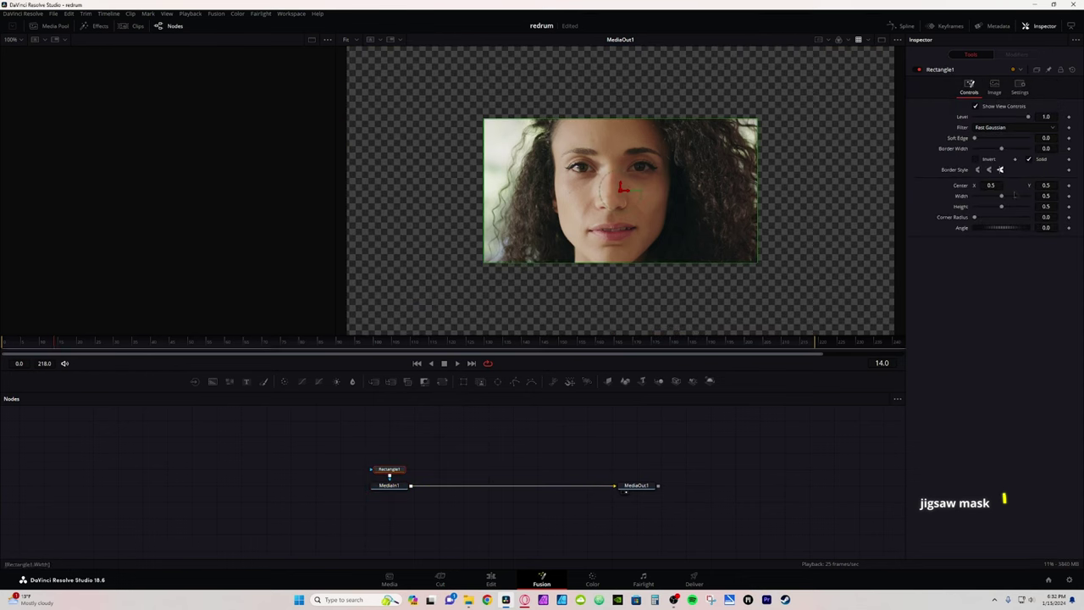
Step: Fit the rectangle mask around the woman's eyes with width 0.213, height 0.11 and centre 0.484, 0.583, and soften its edge slightly
{"action": "left_click_drag", "start_coordinate": [1002, 197], "coordinate": [979, 206]}
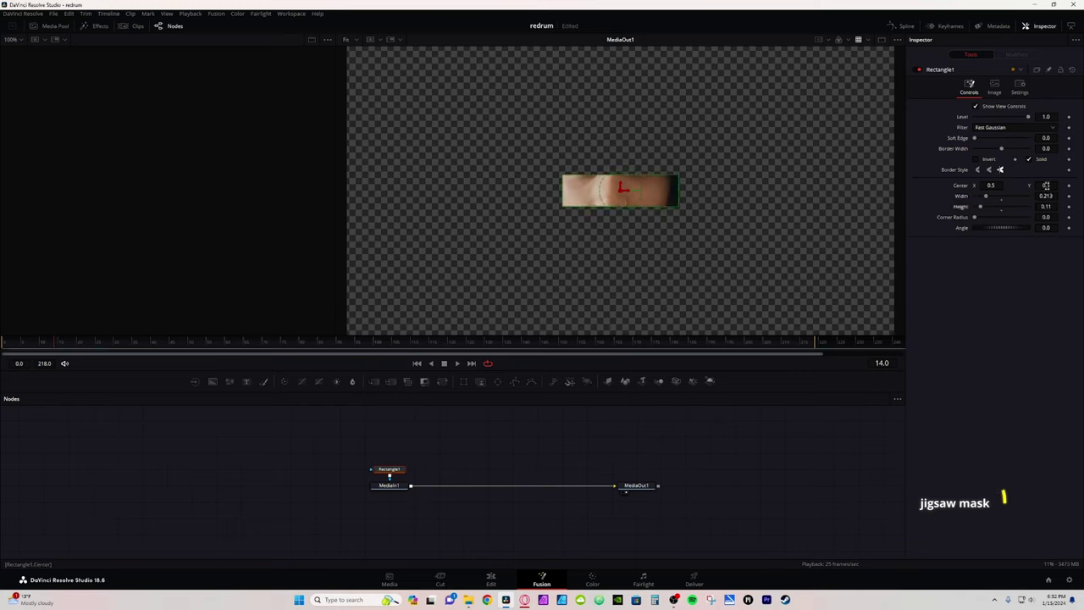
{"action": "left_click_drag", "start_coordinate": [1046, 186], "coordinate": [1069, 186]}
{"action": "left_click_drag", "start_coordinate": [622, 159], "coordinate": [623, 160]}
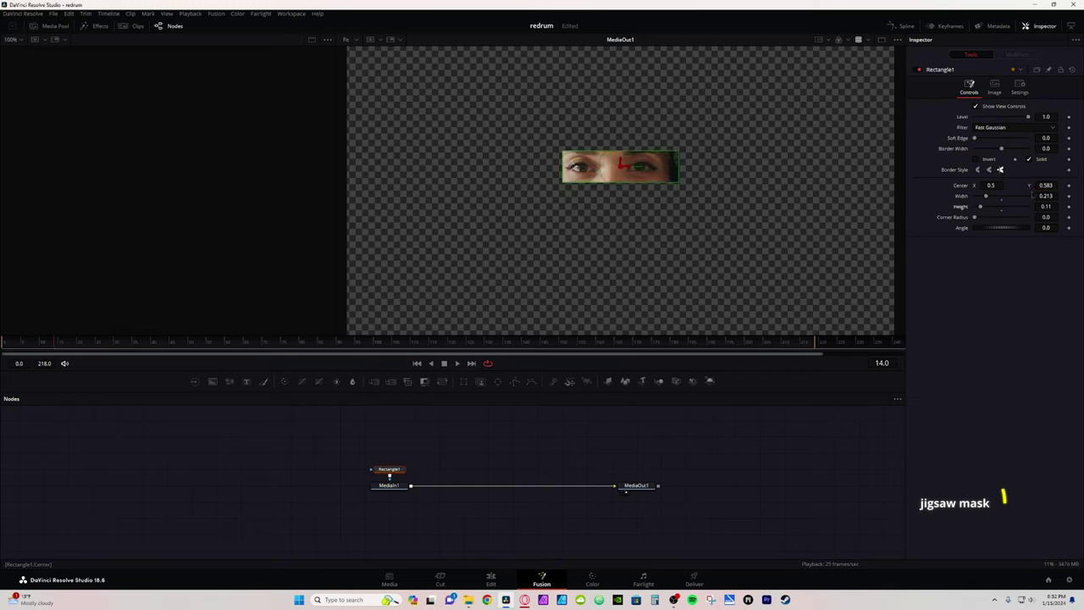
{"action": "left_click_drag", "start_coordinate": [1003, 188], "coordinate": [999, 186]}
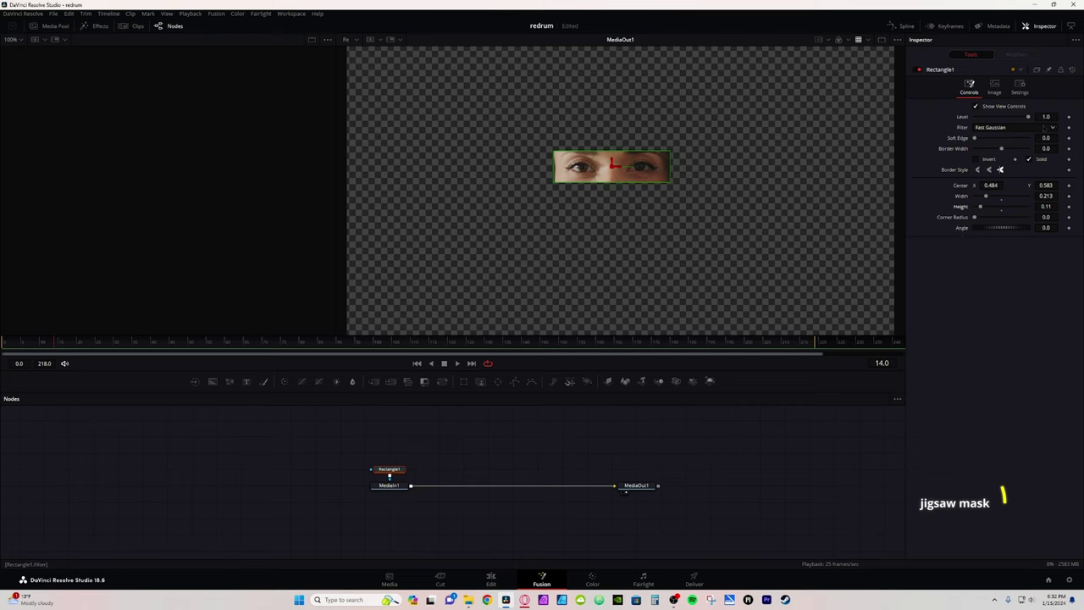
{"action": "left_click_drag", "start_coordinate": [1046, 141], "coordinate": [1050, 141]}
Step: Back on the Edit page, align the masked eyes over the smiling teen's eyes with Zoom 1.730, Position X 109 and Y 220
{"action": "left_click", "coordinate": [491, 579]}
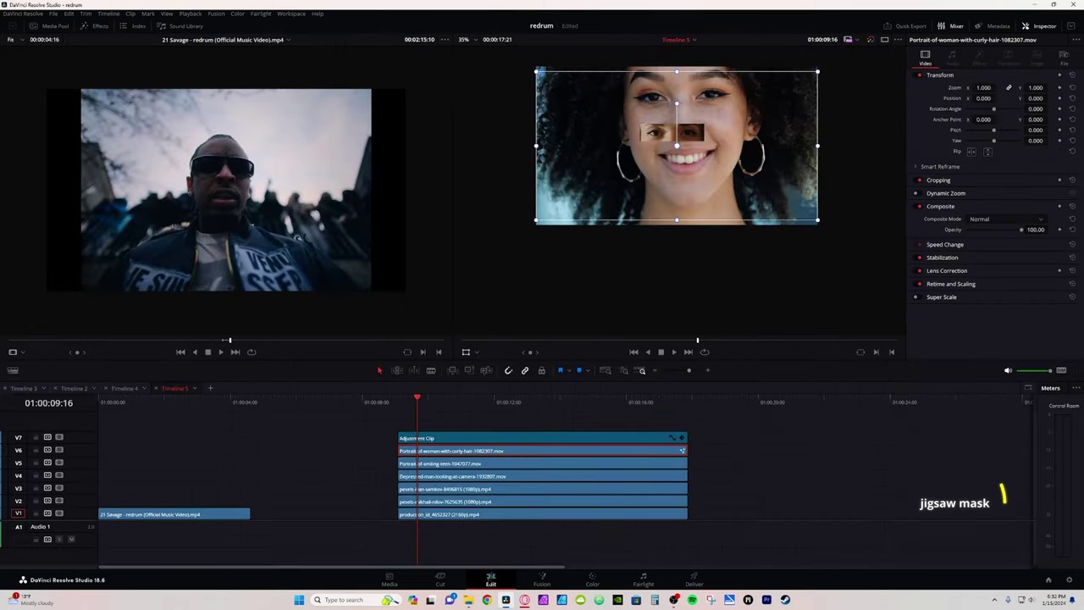
{"action": "left_click", "coordinate": [421, 415]}
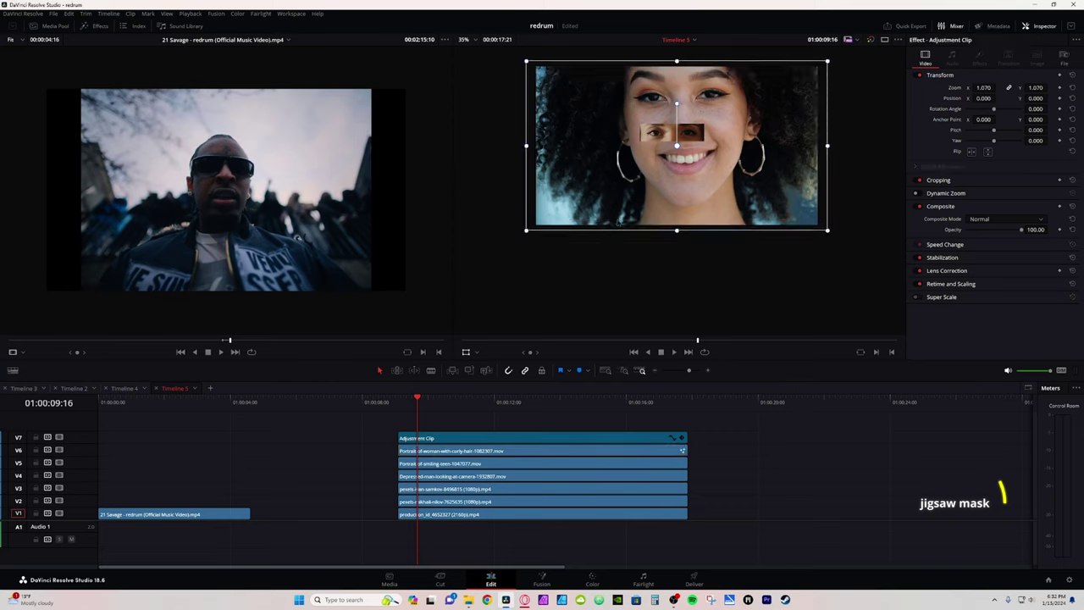
{"action": "mouse_move", "coordinate": [419, 408]}
{"action": "left_mouse_down"}
{"action": "mouse_move", "coordinate": [398, 406]}
{"action": "mouse_move", "coordinate": [423, 406]}
{"action": "left_mouse_up"}
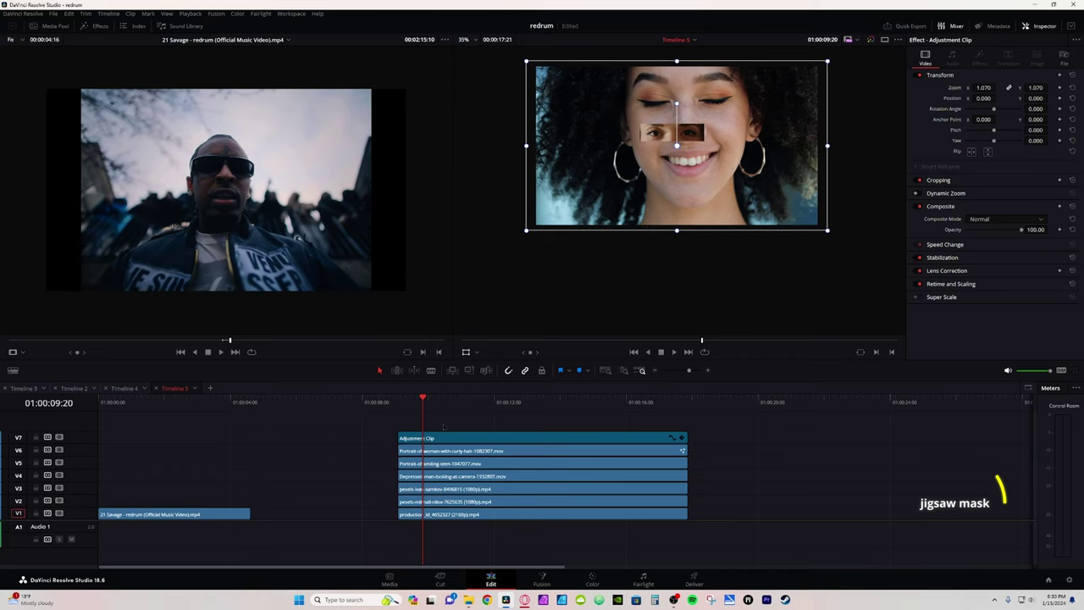
{"action": "left_click_drag", "start_coordinate": [423, 407], "coordinate": [425, 406]}
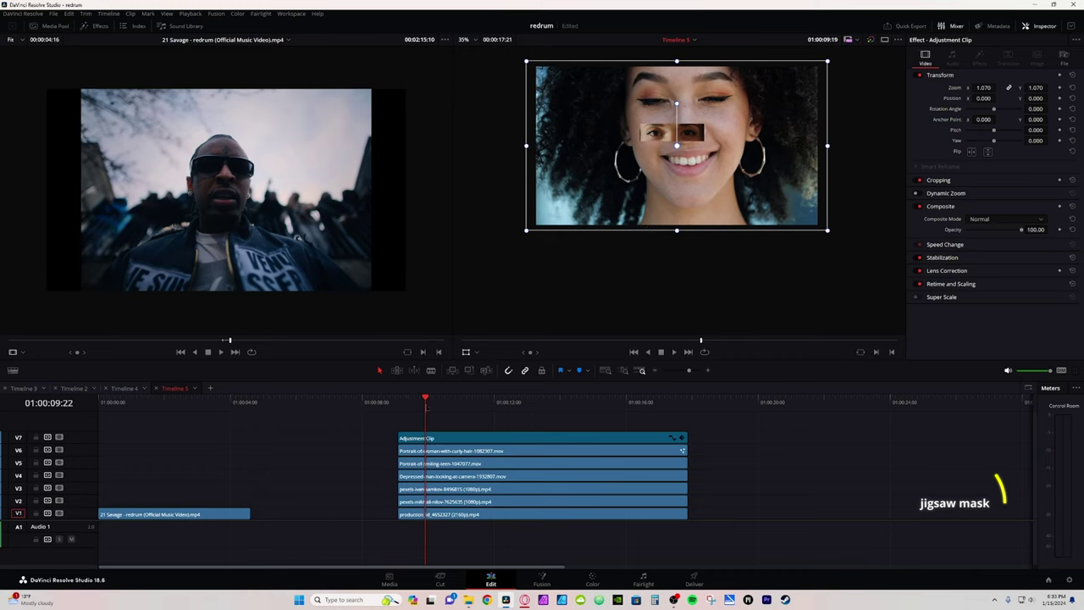
{"action": "left_click", "coordinate": [454, 463]}
{"action": "left_click", "coordinate": [459, 450]}
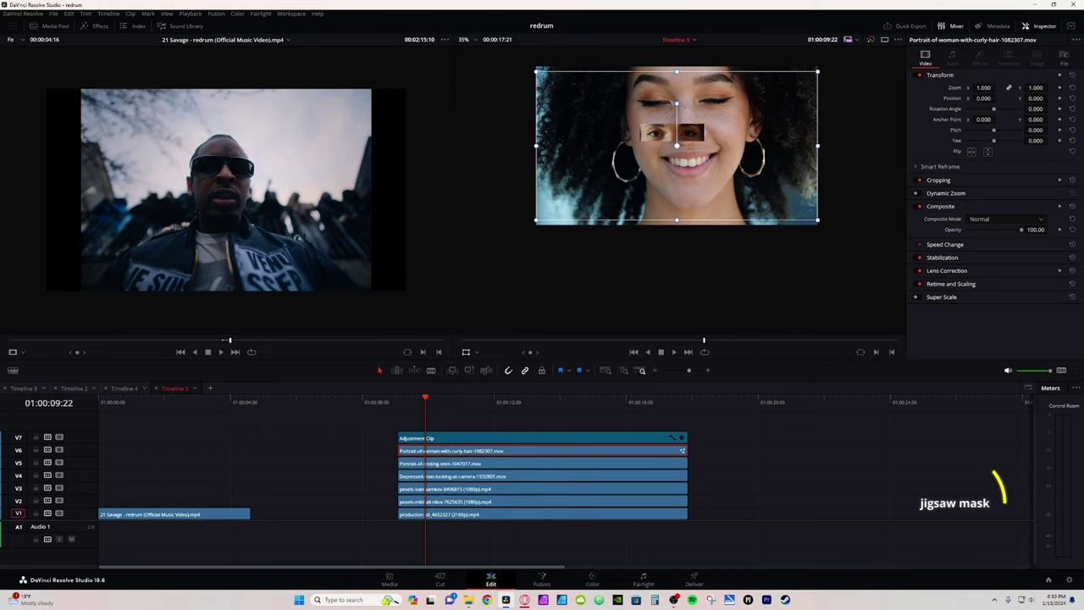
{"action": "left_click_drag", "start_coordinate": [1035, 99], "coordinate": [984, 87]}
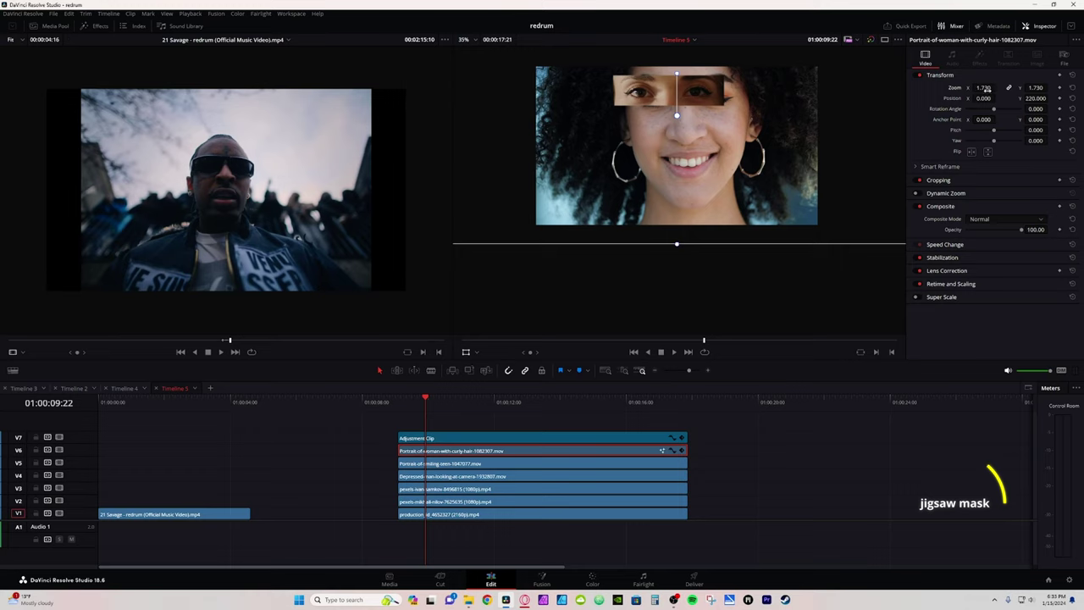
{"action": "left_click_drag", "start_coordinate": [984, 98], "coordinate": [1003, 98]}
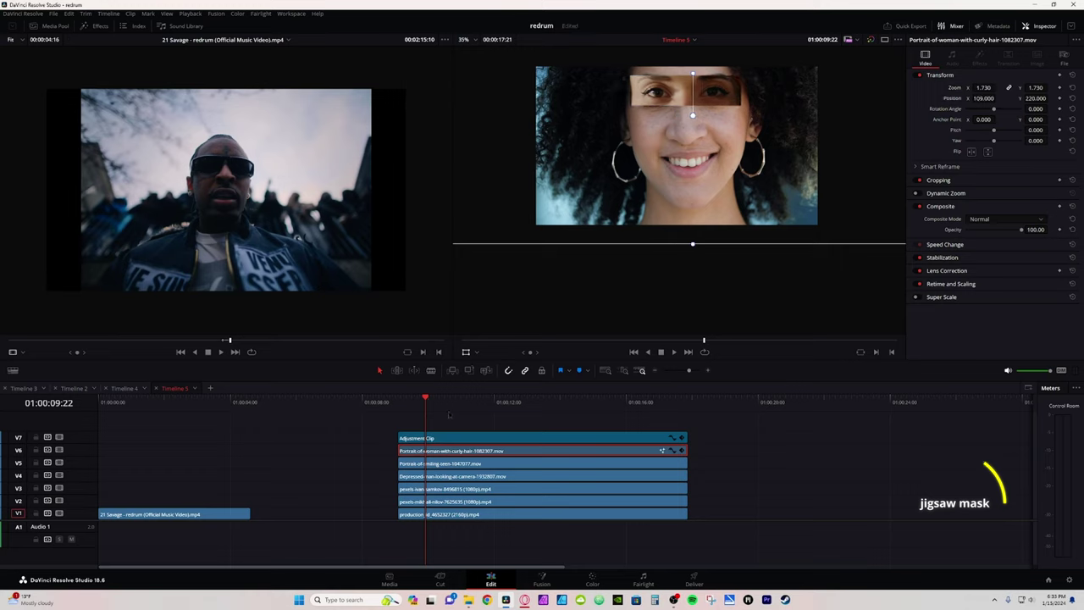
Step: Play back the eye overlay from the start of the stacked clips up to 01:00:10:09
{"action": "left_click", "coordinate": [413, 403]}
{"action": "left_click_drag", "start_coordinate": [413, 406], "coordinate": [397, 406]}
{"action": "key", "text": "space"}
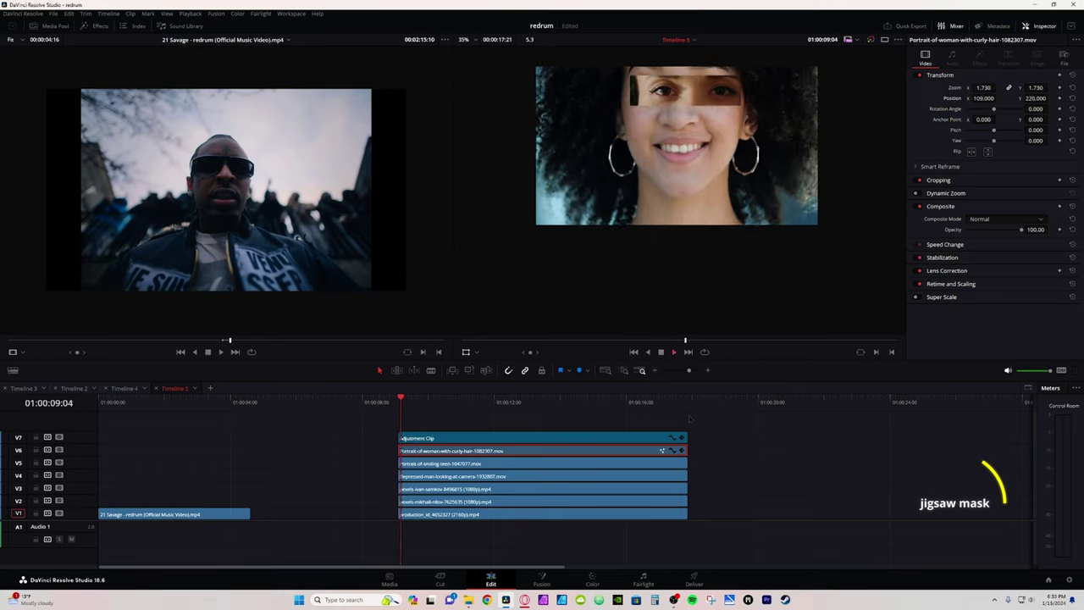
{"action": "key", "text": "space"}
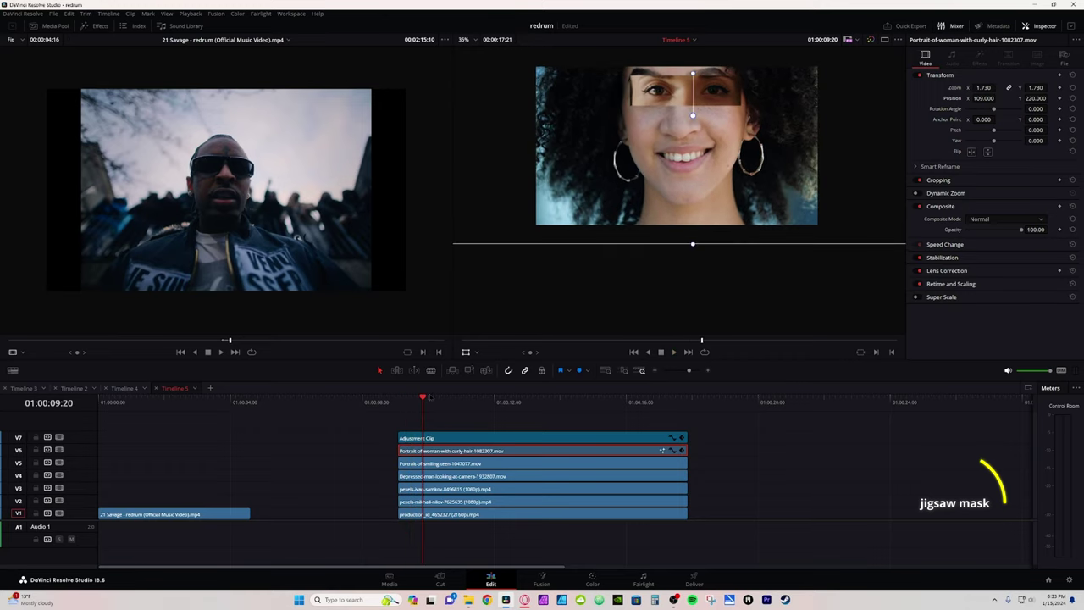
{"action": "key", "text": "space"}
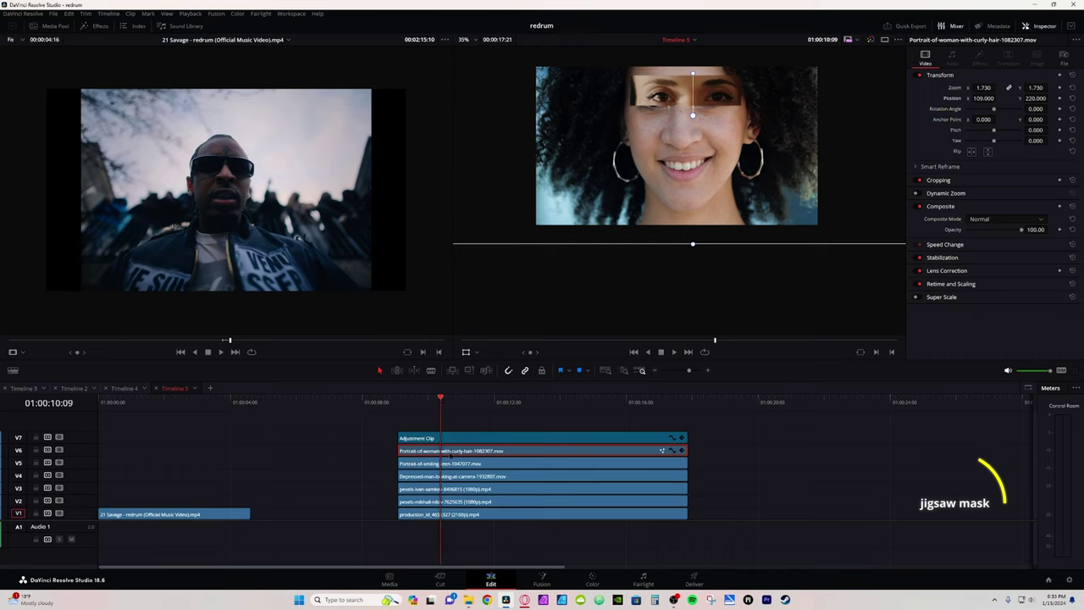
Step: Split the portrait clips on V5 and V6 at 01:00:10:09 and disable the second part of the V6 clip
{"action": "left_click", "coordinate": [446, 464]}
{"action": "key", "text": "ctrl+b"}
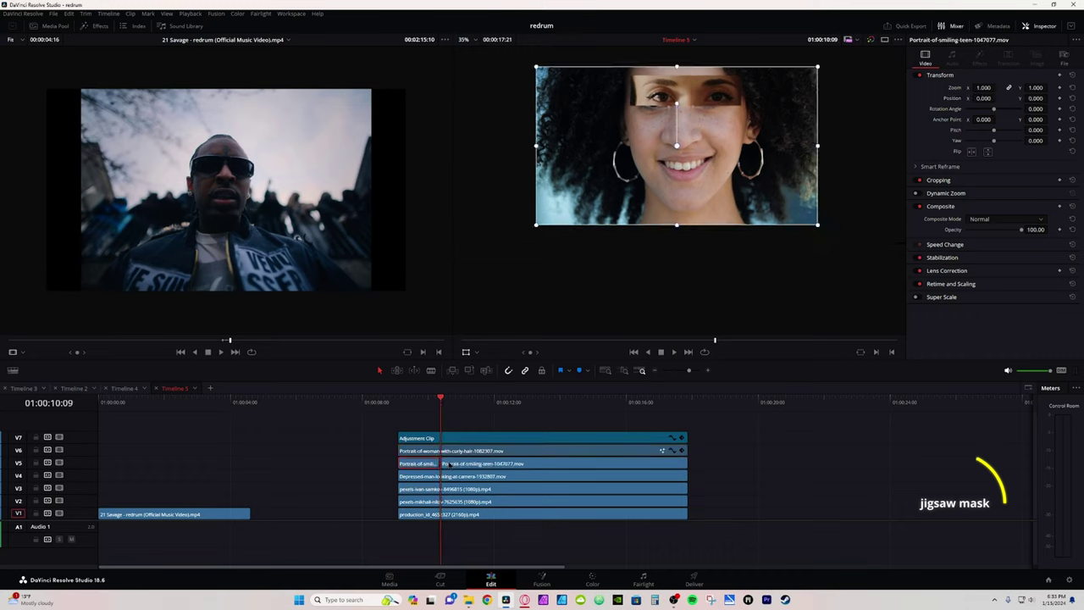
{"action": "left_click", "coordinate": [451, 452]}
{"action": "key", "text": "ctrl+b"}
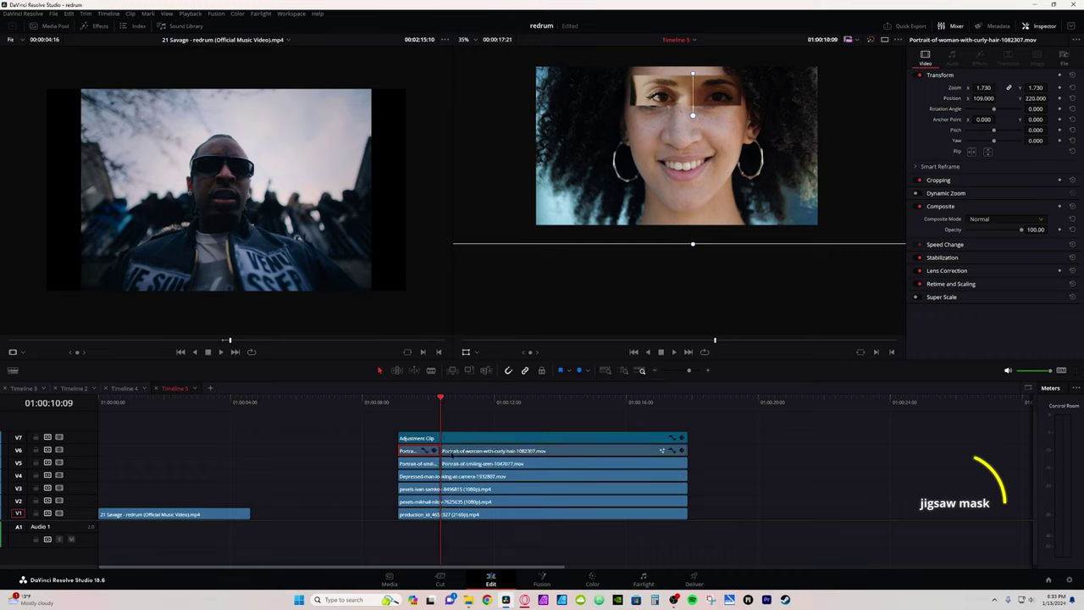
{"action": "key", "text": "d"}
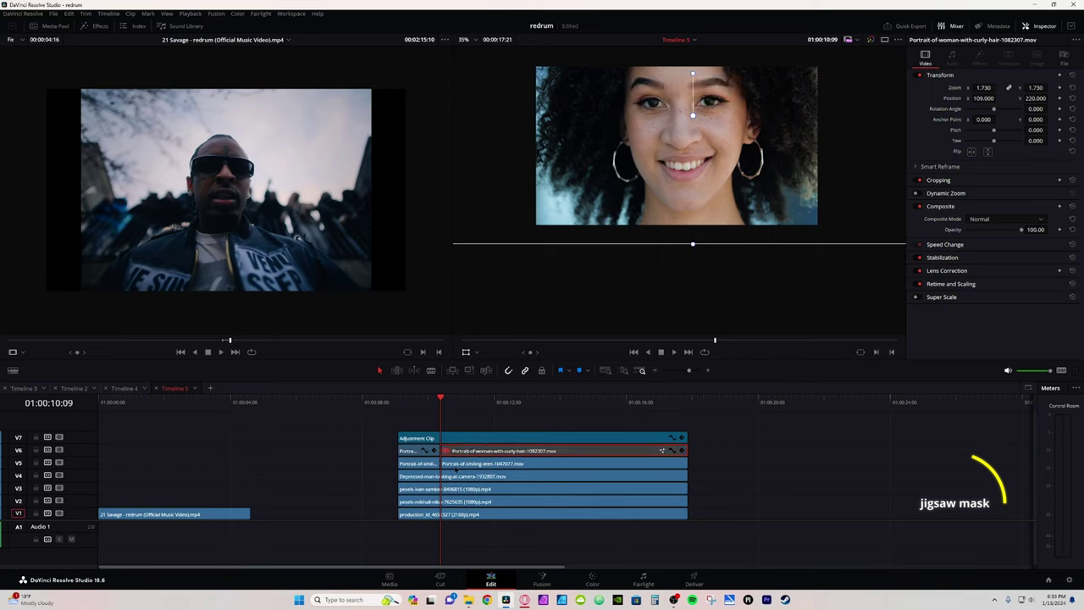
Step: Open the second part of the smiling-teen clip on V5 in Fusion and add a Rectangle mask above its MediaIn1 node
{"action": "left_click", "coordinate": [454, 464]}
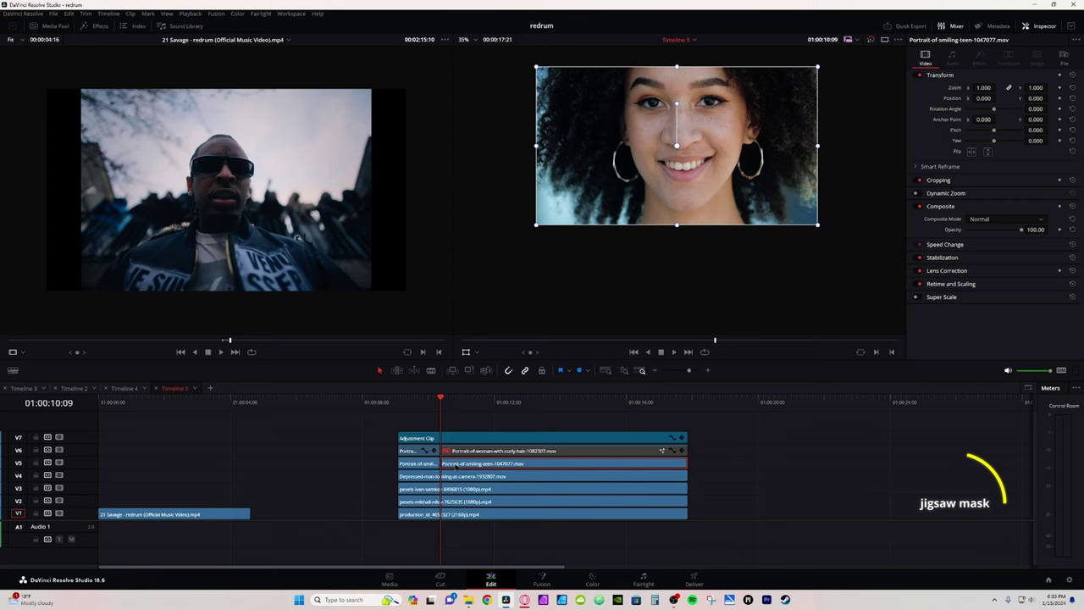
{"action": "key", "text": "shift+5"}
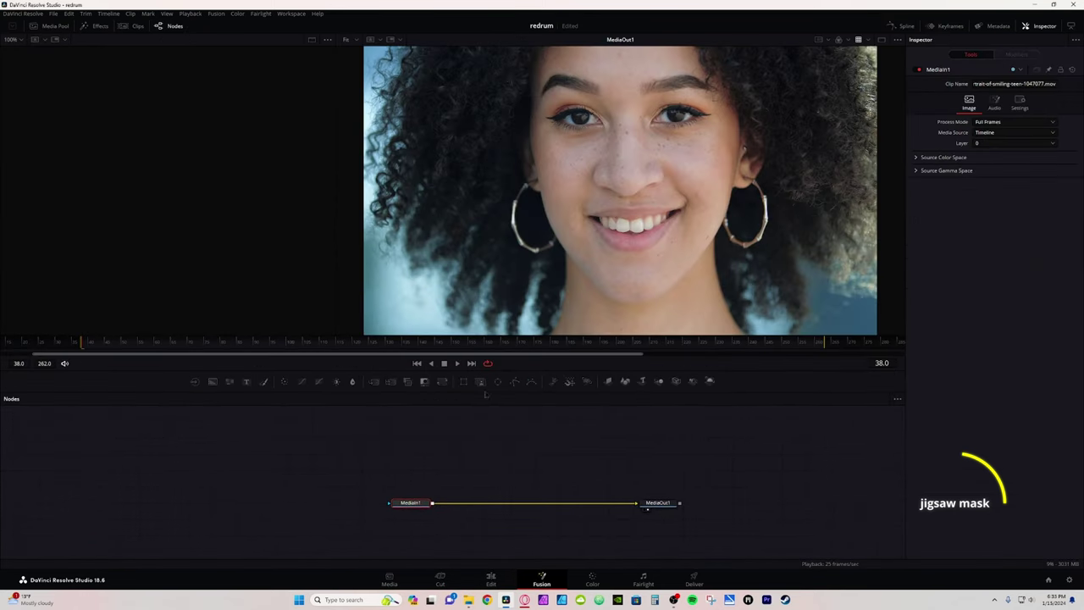
{"action": "left_click", "coordinate": [463, 381]}
{"action": "mouse_move", "coordinate": [411, 493]}
{"action": "left_mouse_down"}
{"action": "mouse_move", "coordinate": [411, 455]}
{"action": "mouse_move", "coordinate": [410, 472]}
{"action": "left_mouse_up"}
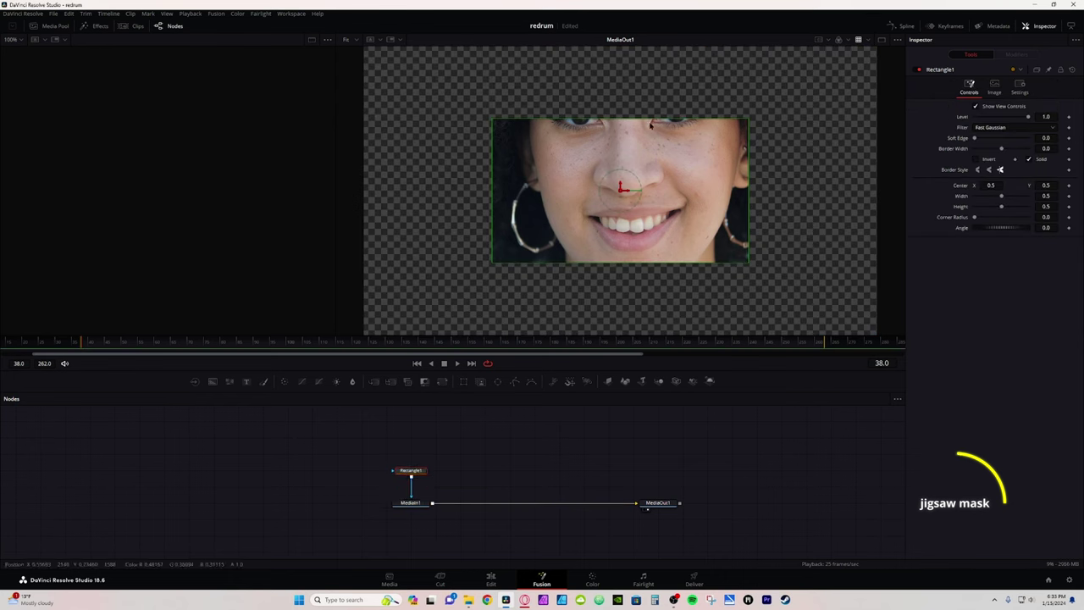
Step: Fit the rectangle mask around the teen's mouth: width about 0.223, height about 0.204, centre about 0.526, 0.408, soft edge 0.0017
{"action": "left_click_drag", "start_coordinate": [652, 123], "coordinate": [650, 166]}
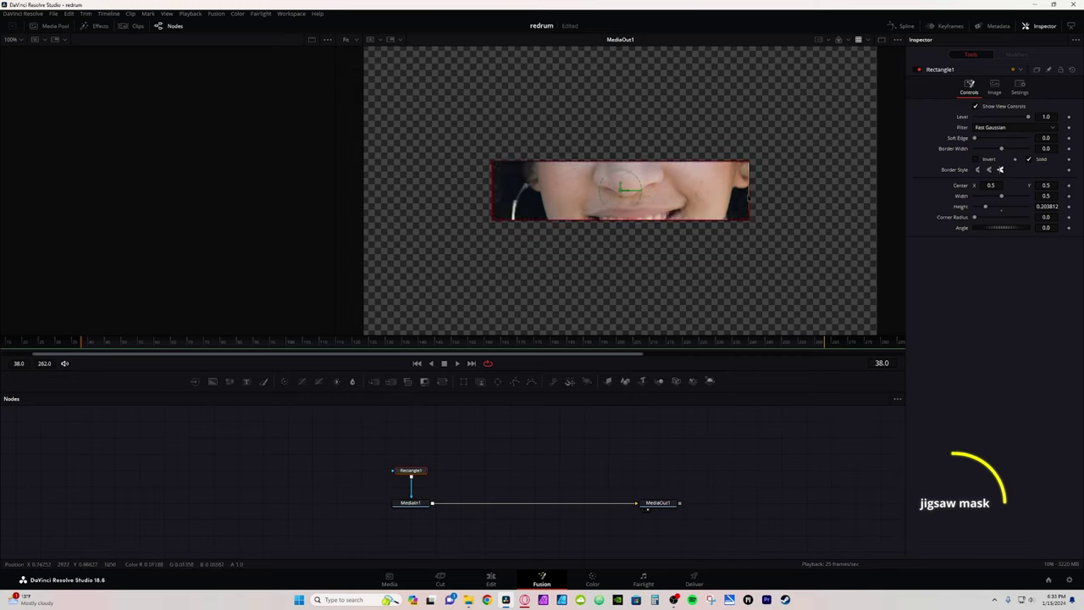
{"action": "left_click_drag", "start_coordinate": [748, 190], "coordinate": [639, 191]}
{"action": "key", "text": "ctrl+z"}
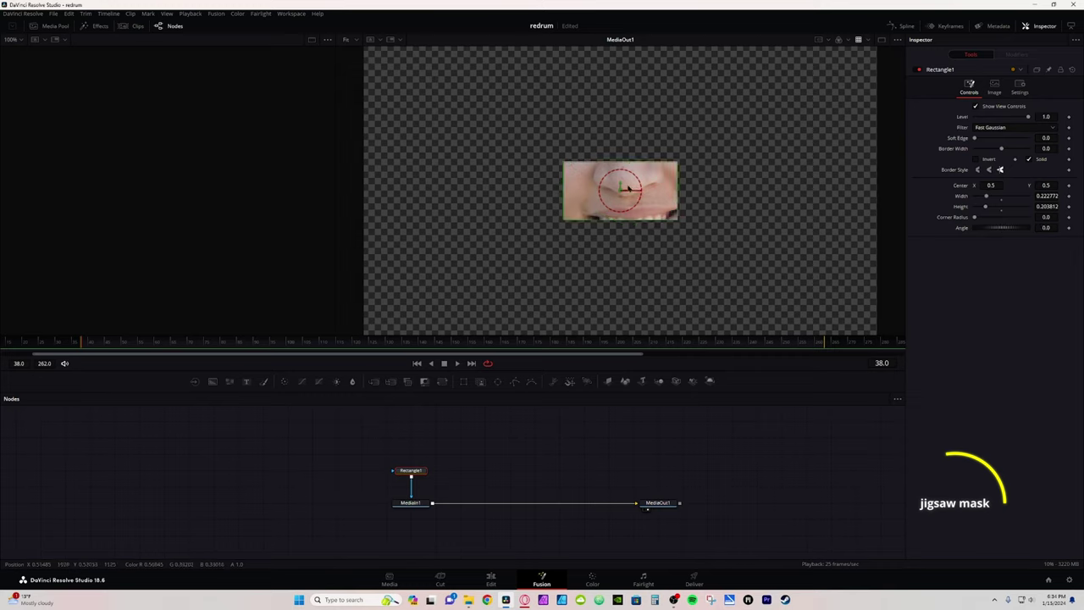
{"action": "left_click_drag", "start_coordinate": [621, 191], "coordinate": [639, 218]}
{"action": "left_click_drag", "start_coordinate": [1049, 138], "coordinate": [1055, 138]}
{"action": "left_click_drag", "start_coordinate": [975, 137], "coordinate": [976, 137]}
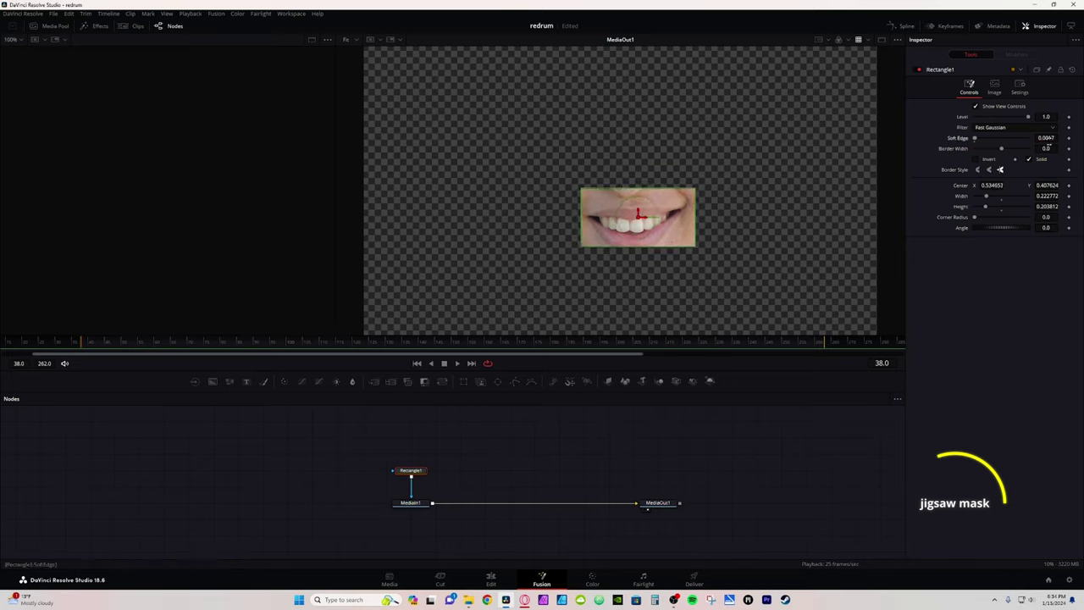
{"action": "left_click_drag", "start_coordinate": [993, 185], "coordinate": [985, 185]}
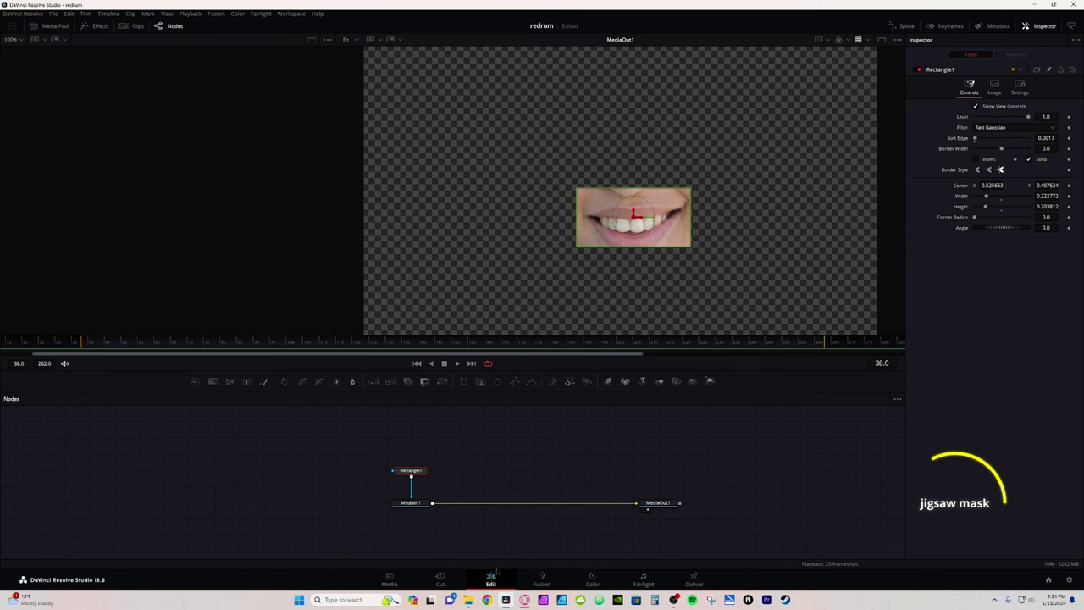
Step: Back on the Edit page, place the masked mouth over the man's mouth with Position X -98 and Y 82, keeping Zoom at 1.000
{"action": "left_click", "coordinate": [490, 579]}
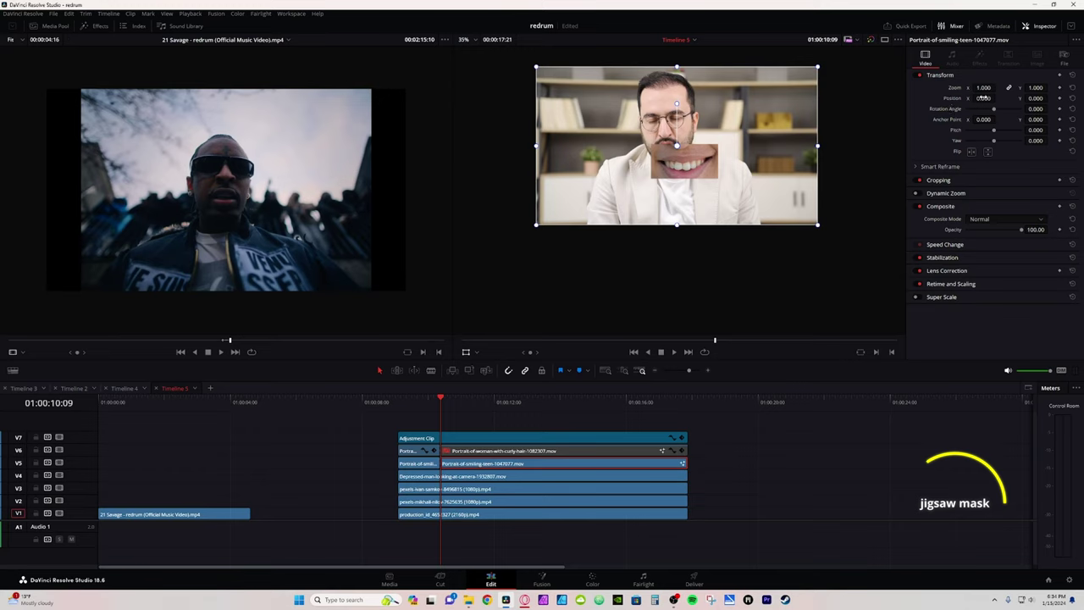
{"action": "double_click", "coordinate": [983, 99]}
{"action": "type", "text": "-50"}
{"action": "key", "text": "Return"}
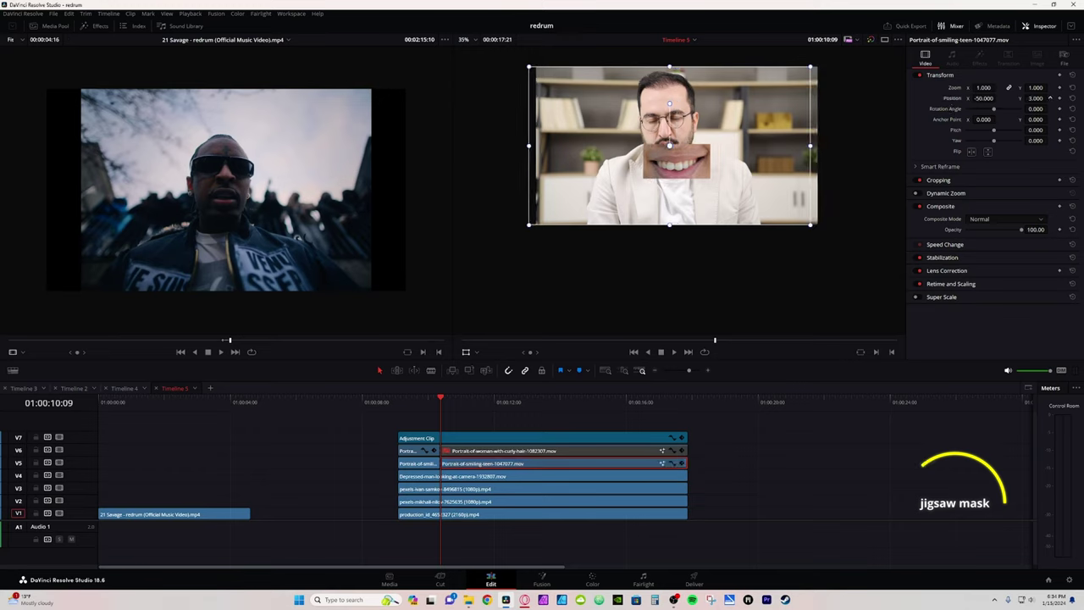
{"action": "left_click_drag", "start_coordinate": [1036, 98], "coordinate": [1070, 98]}
{"action": "mouse_move", "coordinate": [986, 98]}
{"action": "left_mouse_down"}
{"action": "mouse_move", "coordinate": [998, 88]}
{"action": "mouse_move", "coordinate": [986, 98]}
{"action": "left_mouse_up"}
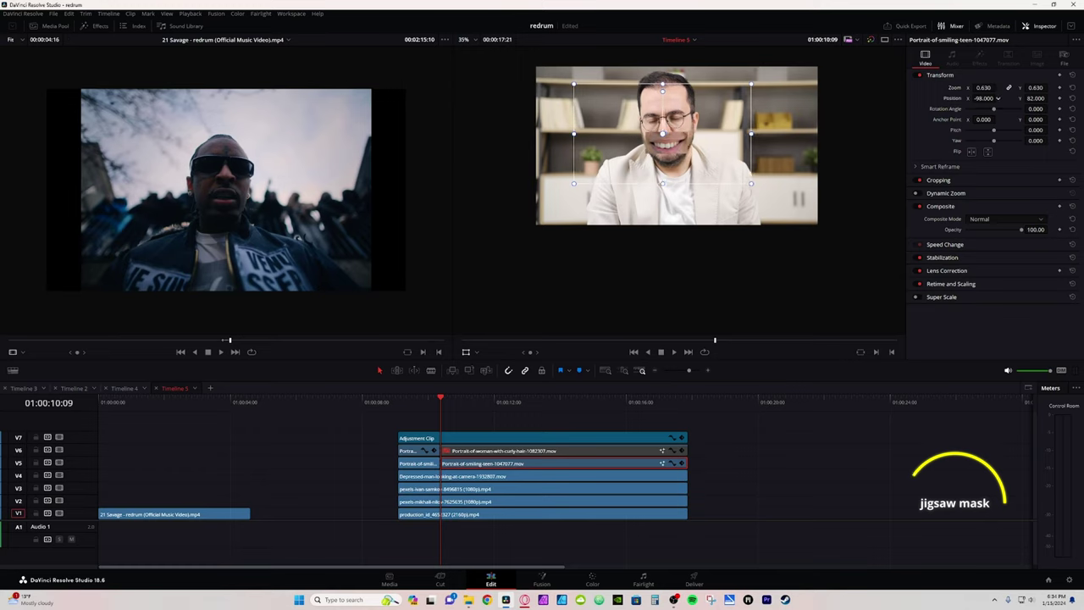
{"action": "double_click", "coordinate": [955, 88]}
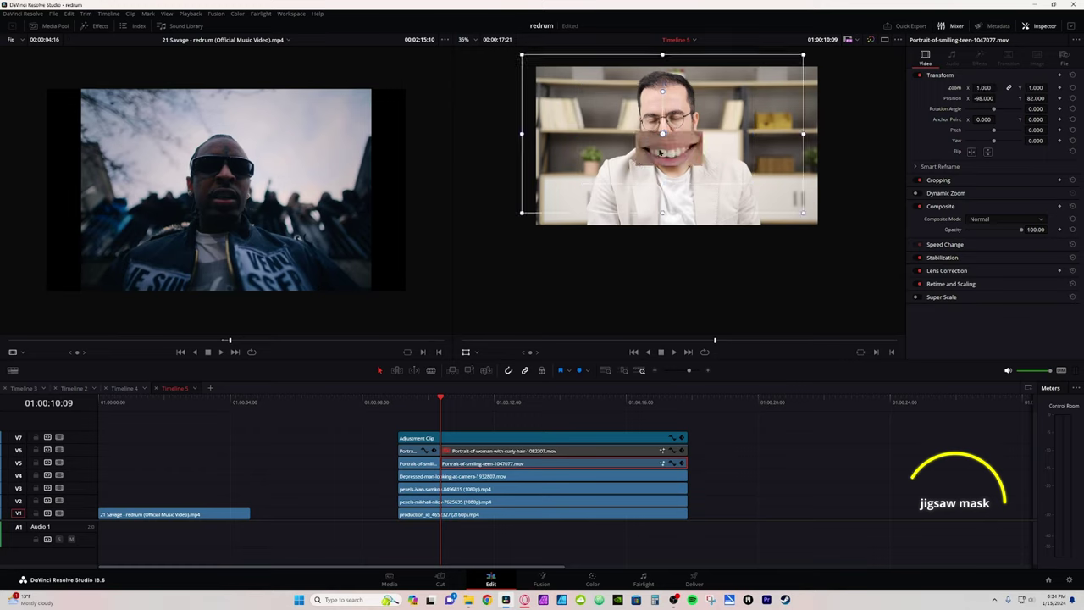
Step: Split the man's portrait clip on V4 and the masked mouth clip on V5 at 01:00:11:13
{"action": "left_click_drag", "start_coordinate": [399, 401], "coordinate": [479, 410]}
{"action": "left_click", "coordinate": [489, 476]}
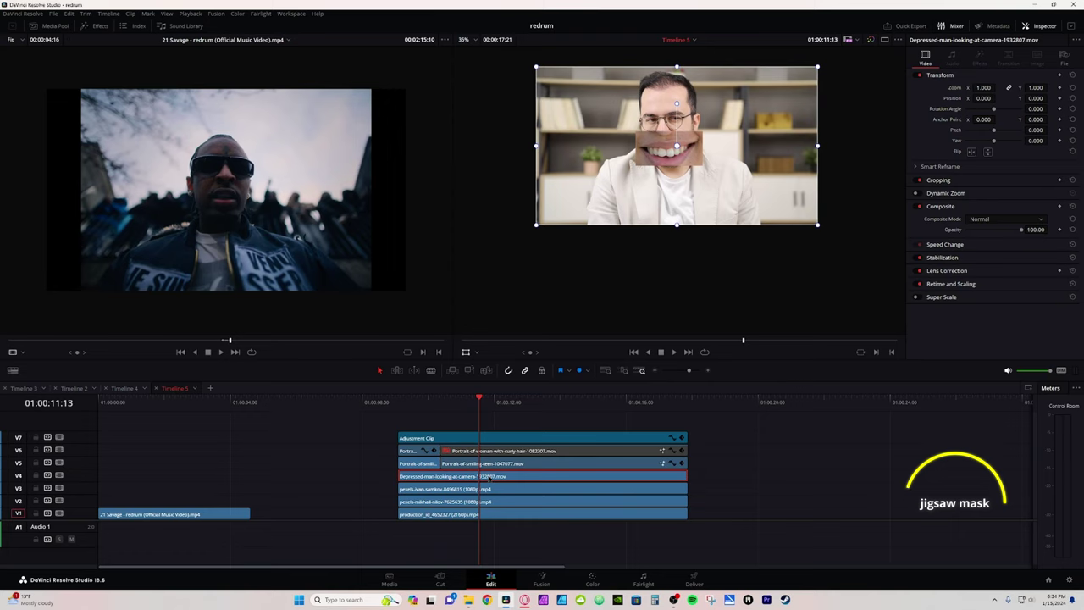
{"action": "key", "text": "ctrl+b"}
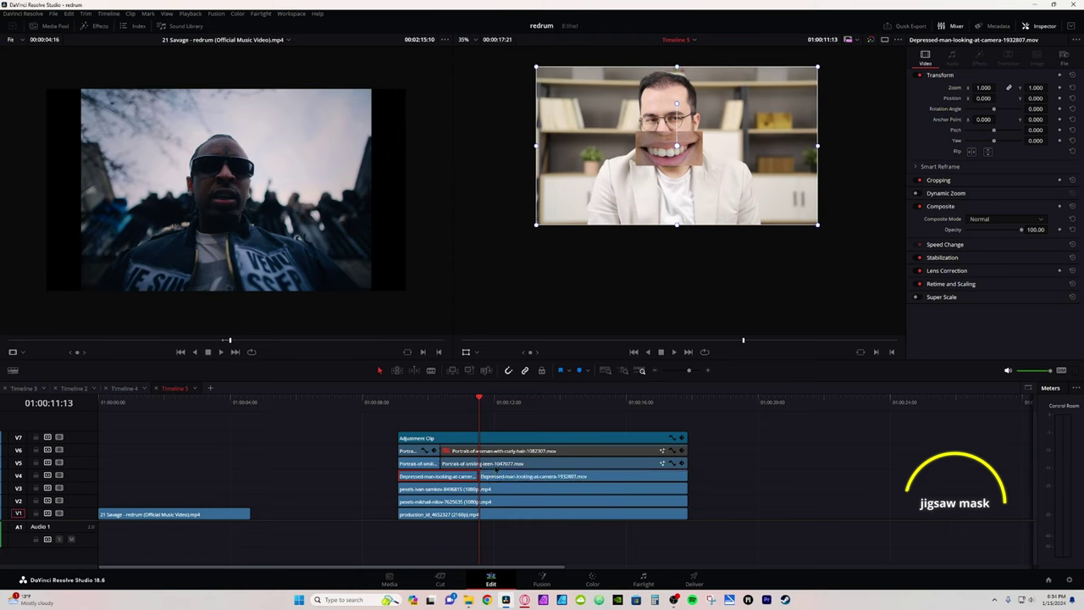
{"action": "left_click", "coordinate": [497, 464]}
{"action": "key", "text": "ctrl+b"}
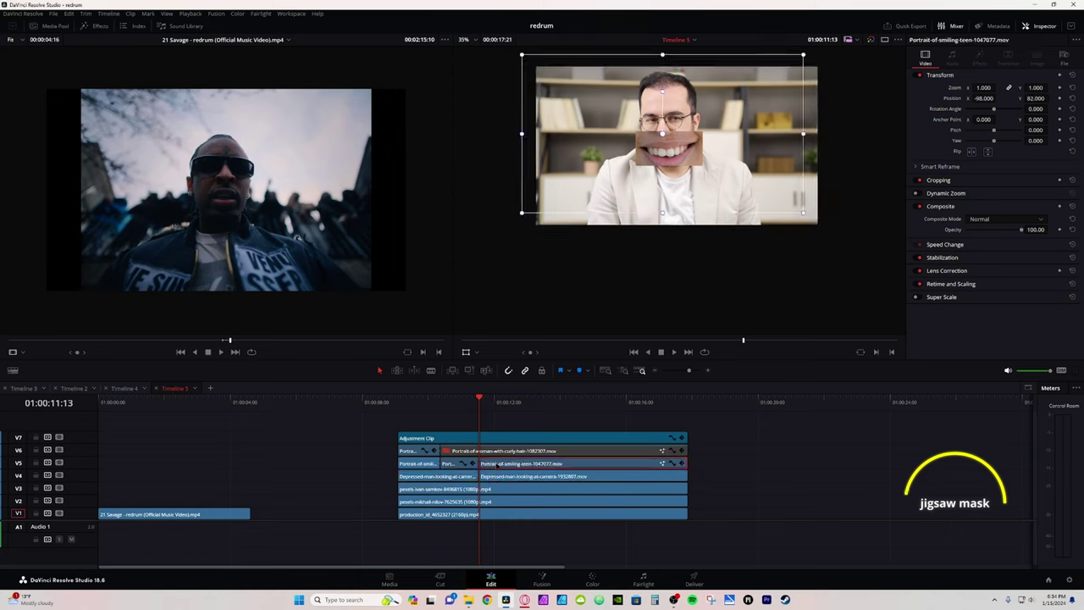
Step: Disable the masked mouth clip on V5 and open the second part of the man's portrait clip on V4 in Fusion
{"action": "key", "text": "d"}
{"action": "left_click", "coordinate": [496, 478]}
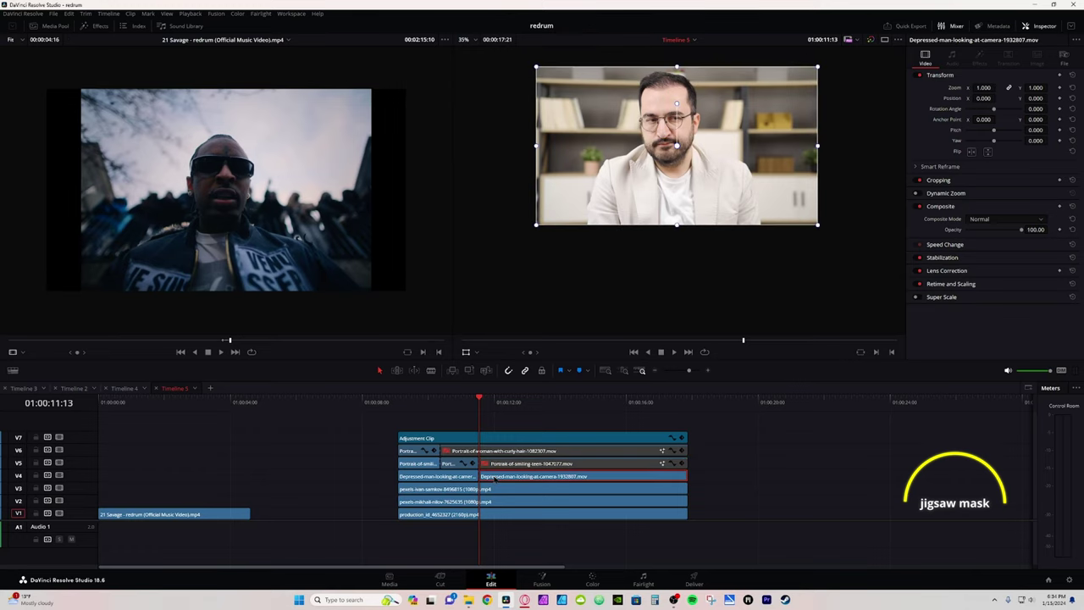
{"action": "key", "text": "shift+5"}
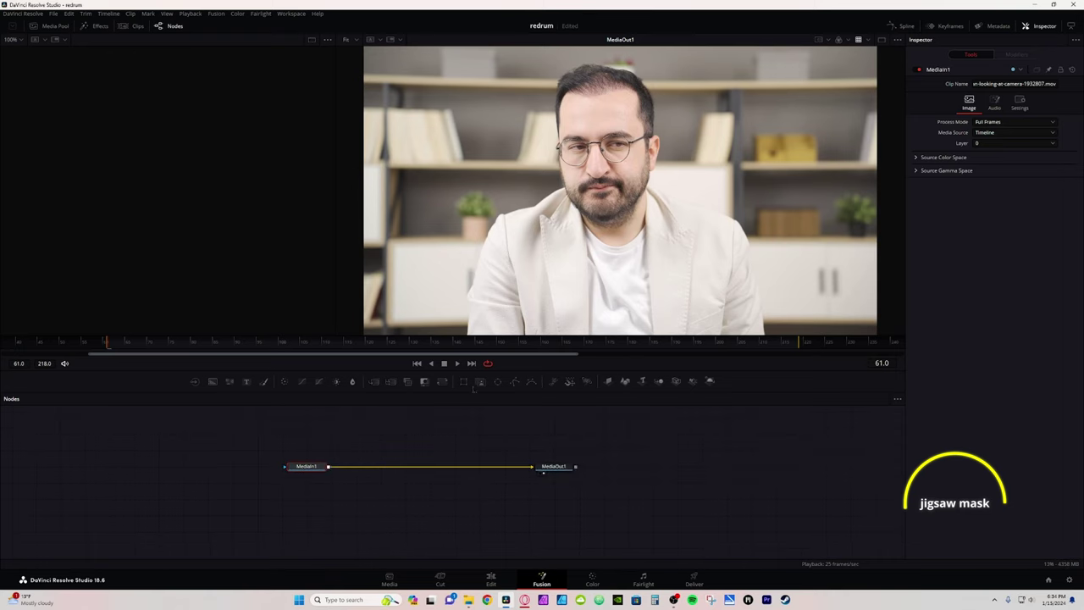
Step: Add a Rectangle mask to MediaIn1 and fit it around the man's nose: width about 0.077, height about 0.105, centre about 0.46, 0.6
{"action": "left_click", "coordinate": [464, 382]}
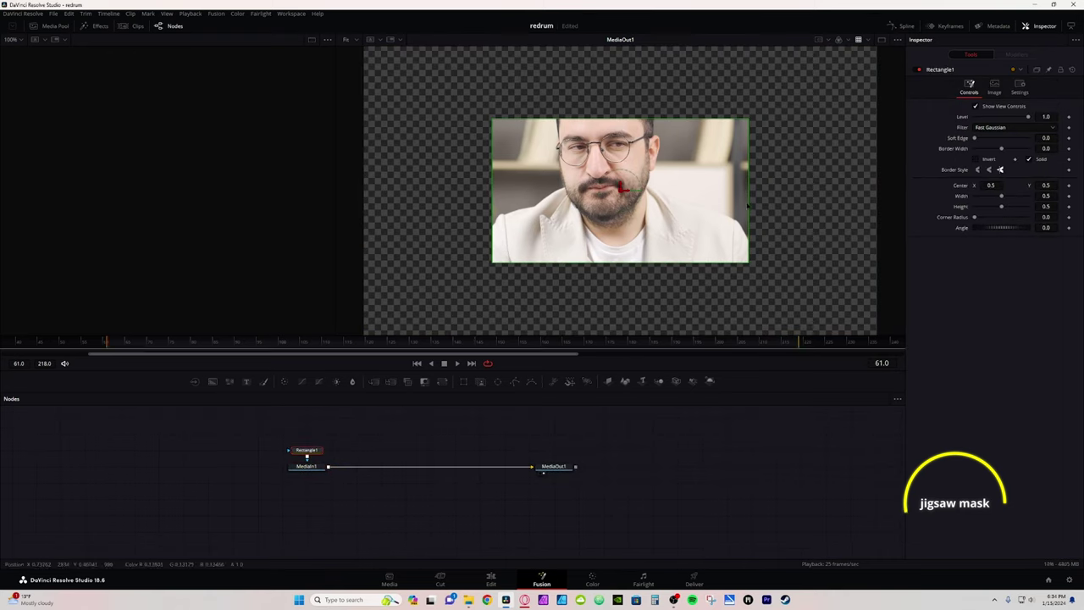
{"action": "left_click_drag", "start_coordinate": [749, 203], "coordinate": [628, 250]}
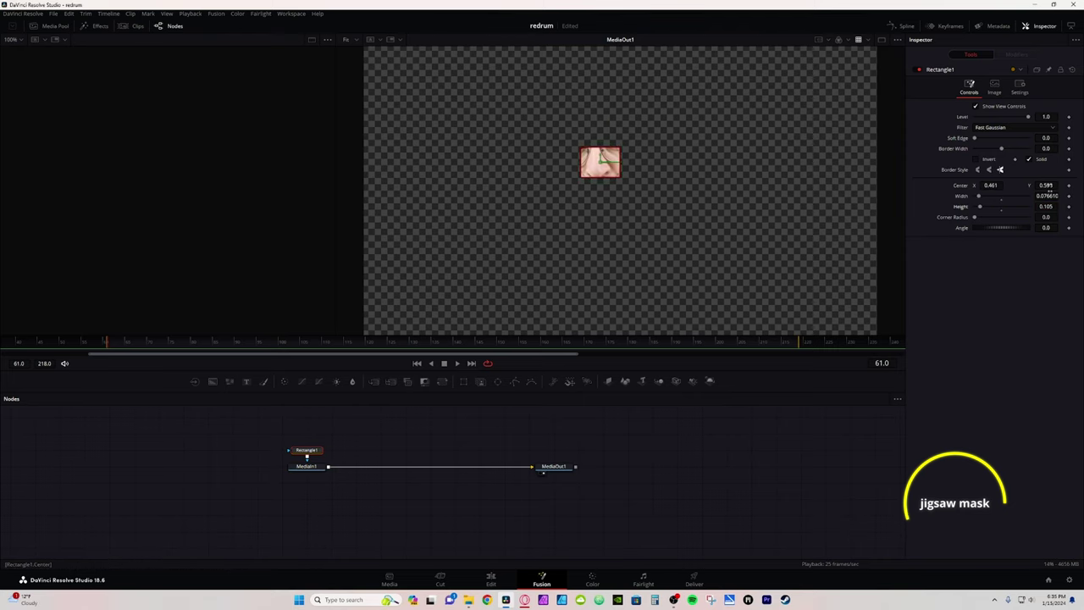
{"action": "left_click_drag", "start_coordinate": [1049, 188], "coordinate": [1037, 188]}
Step: Back on the Edit page, place the masked nose over the dark-lit man's nose with Zoom 1.320, Position X 264 and Y -36
{"action": "key", "text": "shift+4"}
{"action": "key", "text": "space"}
{"action": "key", "text": "space"}
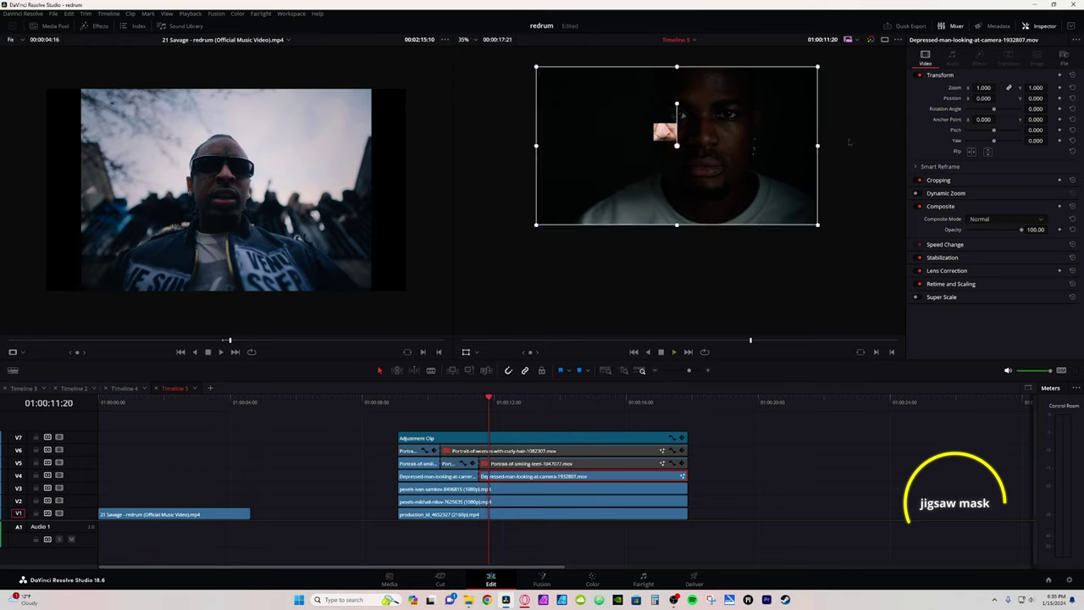
{"action": "mouse_move", "coordinate": [982, 98]}
{"action": "left_mouse_down"}
{"action": "mouse_move", "coordinate": [1028, 98]}
{"action": "mouse_move", "coordinate": [989, 98]}
{"action": "left_mouse_up"}
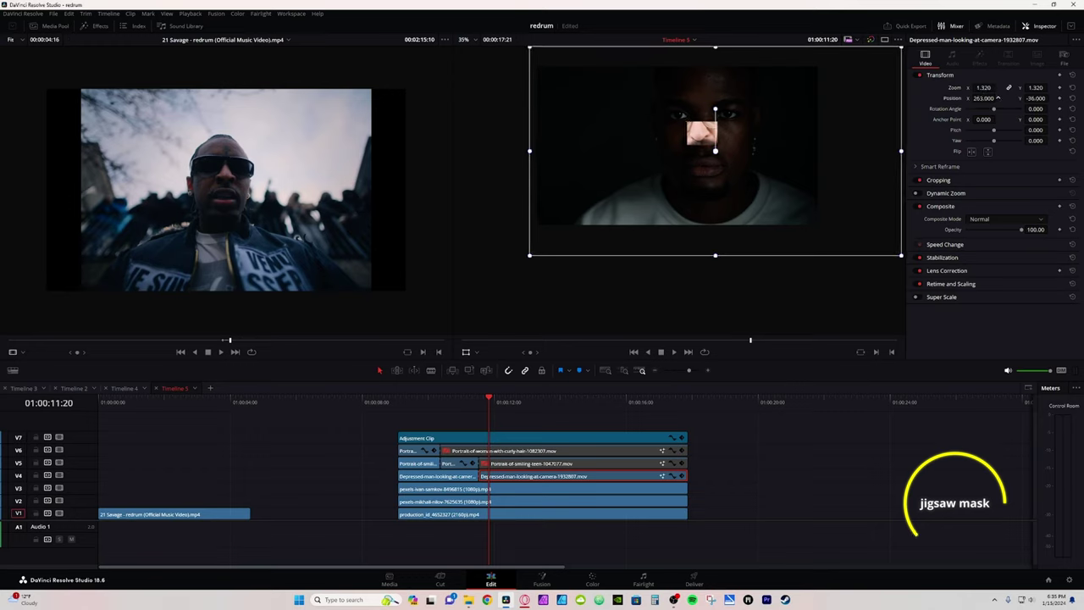
{"action": "key", "text": "space"}
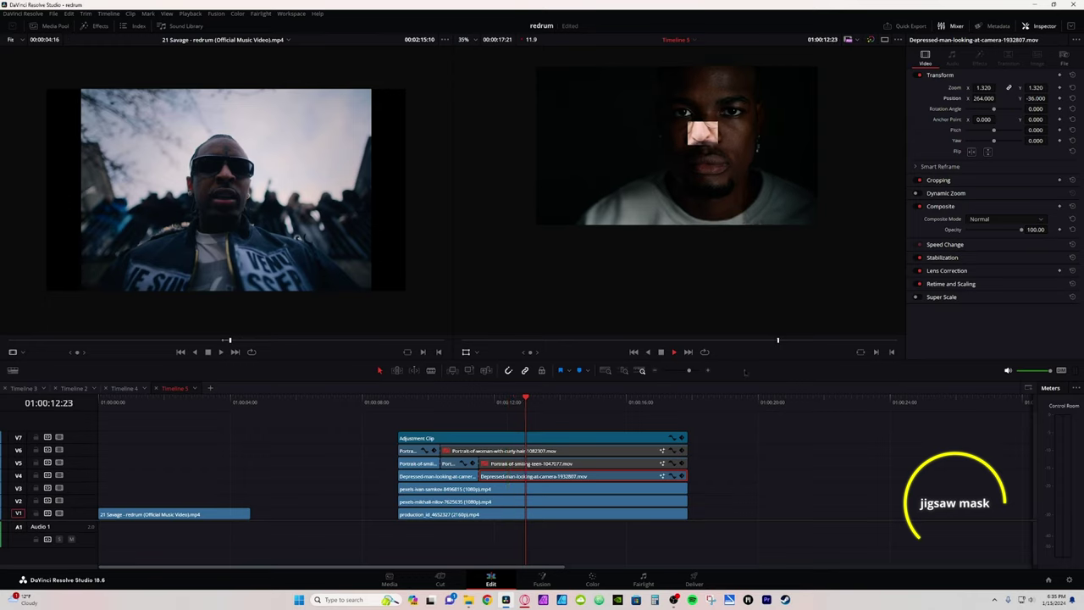
{"action": "key", "text": "space"}
Step: Split the disabled masked-eyes clip of the curly-haired woman on V6 at 01:00:13:16
{"action": "left_click", "coordinate": [539, 415]}
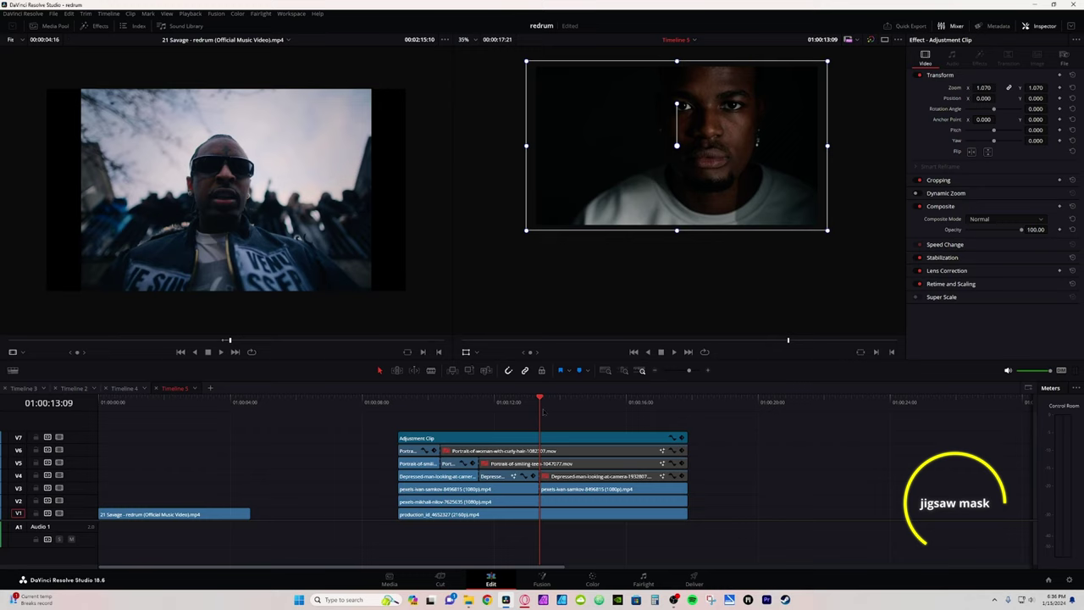
{"action": "left_click", "coordinate": [548, 413]}
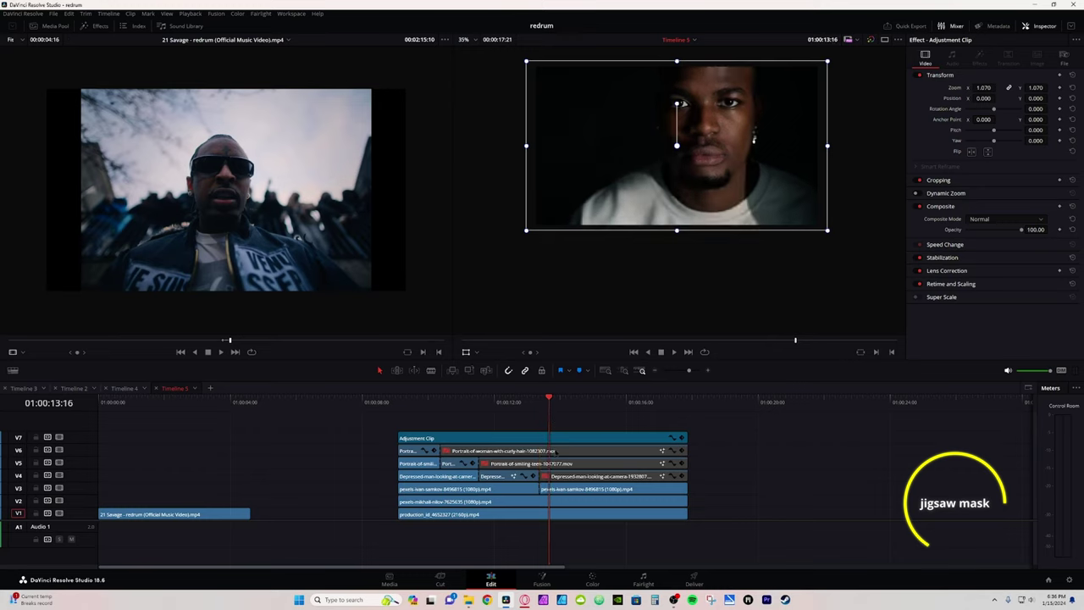
{"action": "left_click", "coordinate": [561, 450]}
{"action": "key", "text": "ctrl+b"}
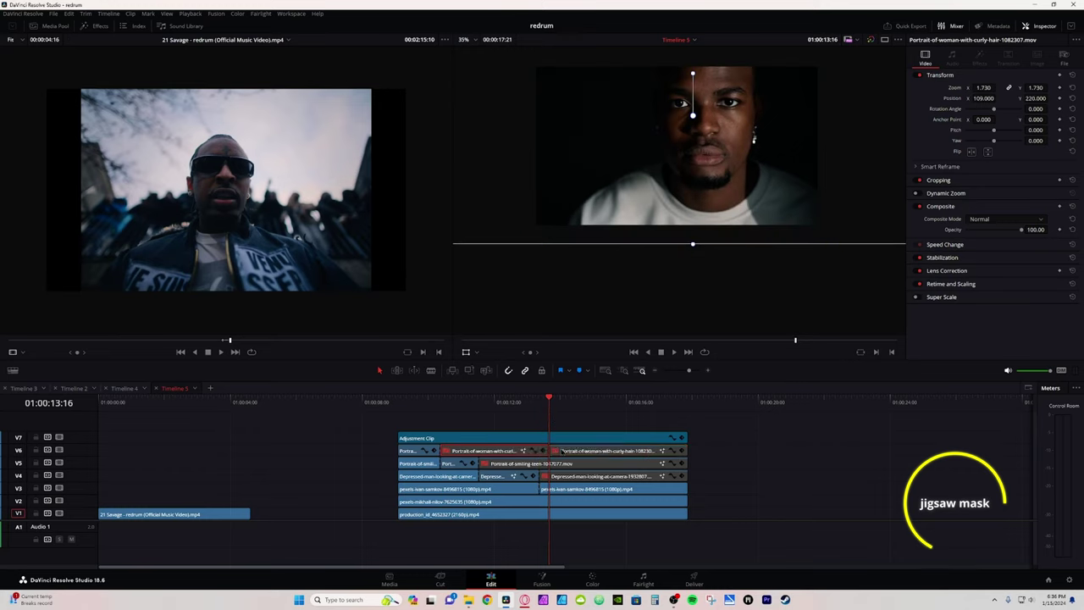
Step: Enable the later part of the woman's clip on V6 and place her eyes over the dark-lit man's with Position X 246 and Y 167
{"action": "double_click", "coordinate": [561, 450]}
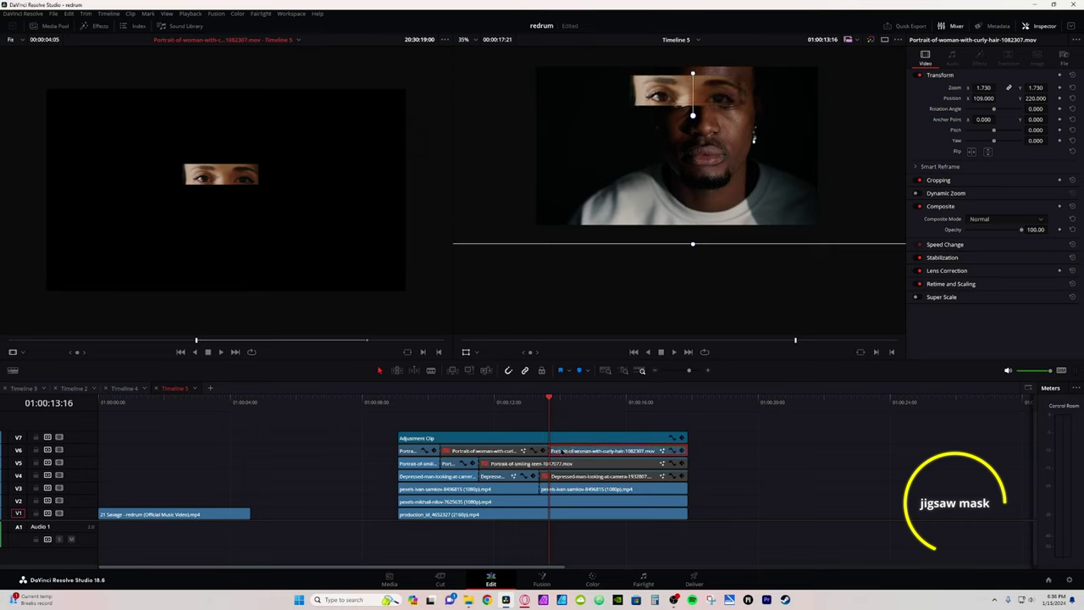
{"action": "mouse_move", "coordinate": [986, 98]}
{"action": "left_mouse_down"}
{"action": "mouse_move", "coordinate": [1039, 99]}
{"action": "mouse_move", "coordinate": [992, 98]}
{"action": "left_mouse_up"}
Step: Split the disabled masked mouth clip on V5 at 01:00:14:11 and enable its second part
{"action": "left_click_drag", "start_coordinate": [551, 404], "coordinate": [575, 404]}
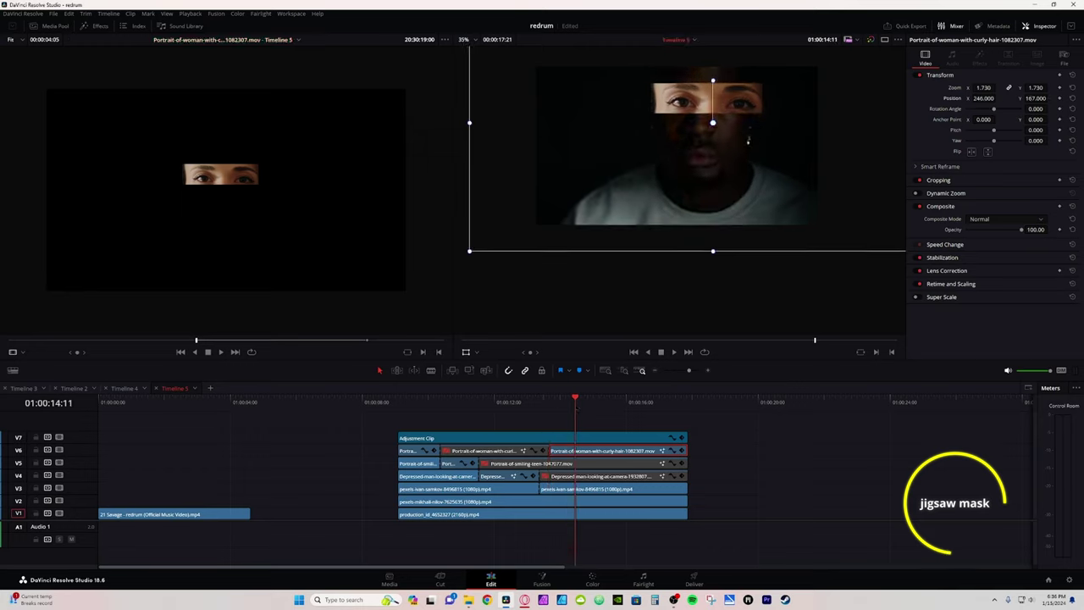
{"action": "left_click", "coordinate": [595, 464]}
{"action": "key", "text": "ctrl+b"}
{"action": "key", "text": "d"}
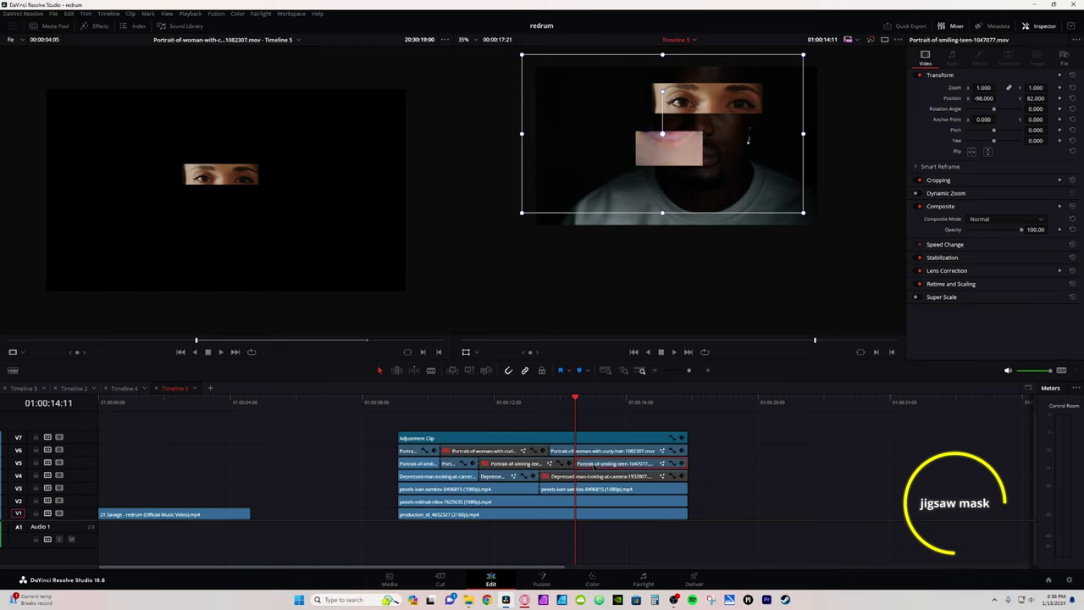
Step: Place the masked mouth on V5 over the dark-lit man's mouth with Position X 112 and Y -46
{"action": "key", "text": "space"}
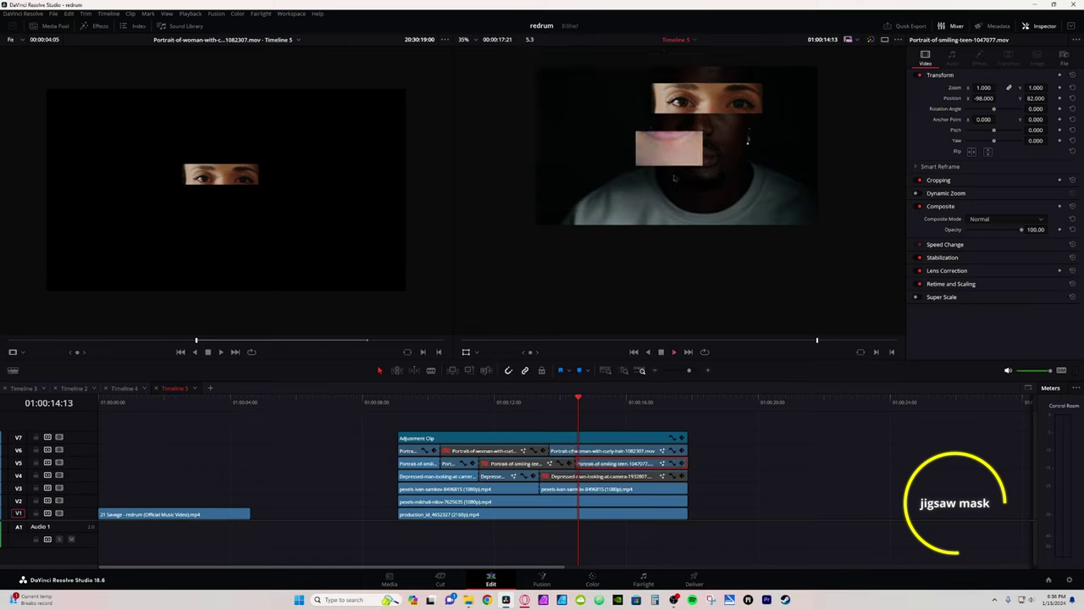
{"action": "key", "text": "space"}
{"action": "left_click_drag", "start_coordinate": [1034, 98], "coordinate": [1005, 98]}
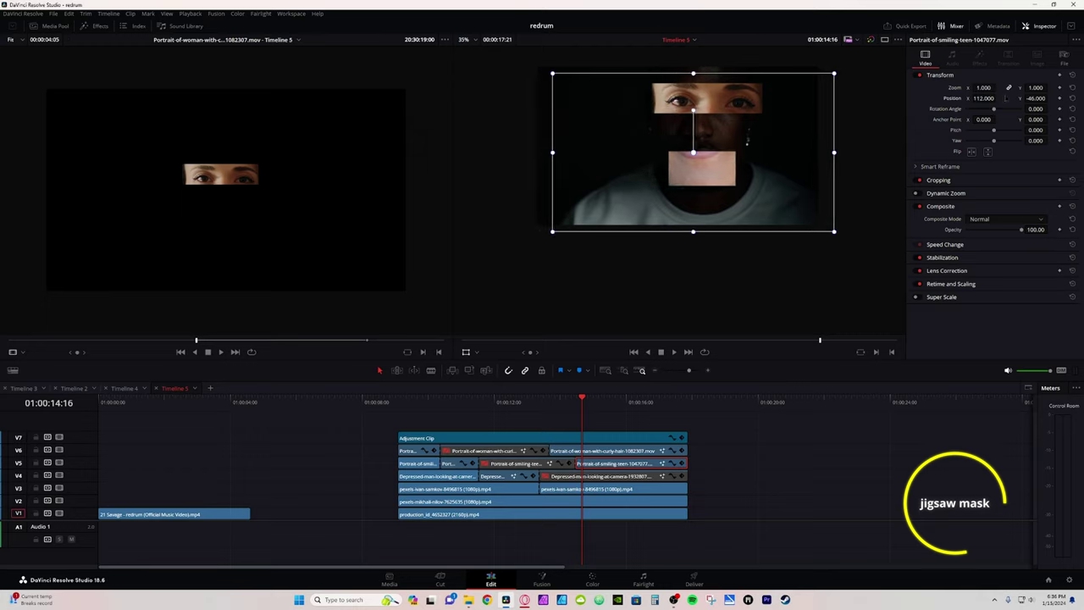
Step: Split the masked eyes on V6 and the masked mouth on V5 at 01:00:15:13 and disable their later parts
{"action": "left_click", "coordinate": [588, 437]}
{"action": "key", "text": "space"}
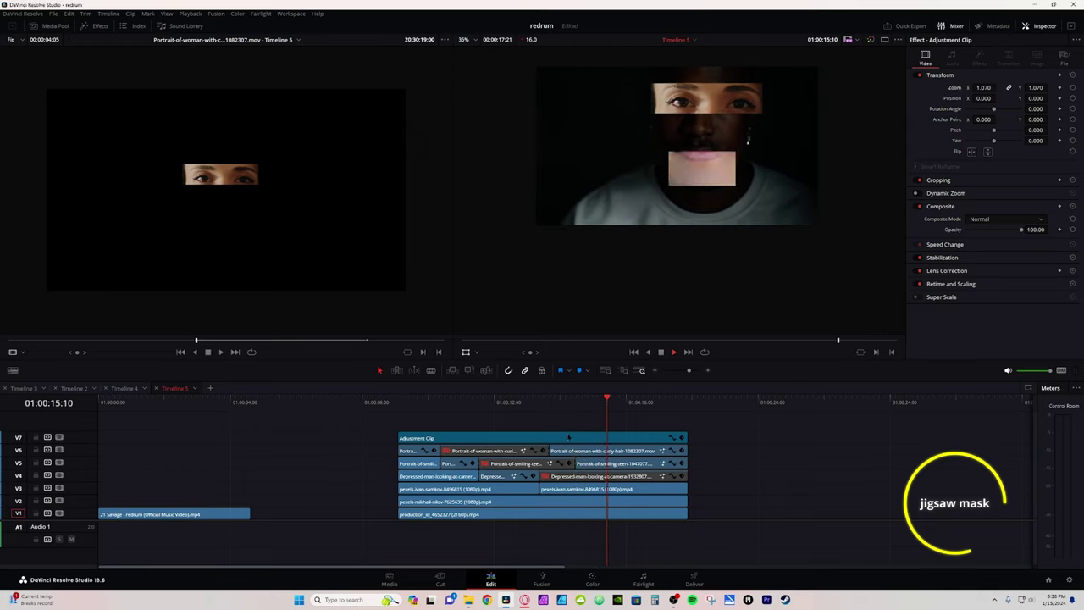
{"action": "left_click", "coordinate": [614, 451]}
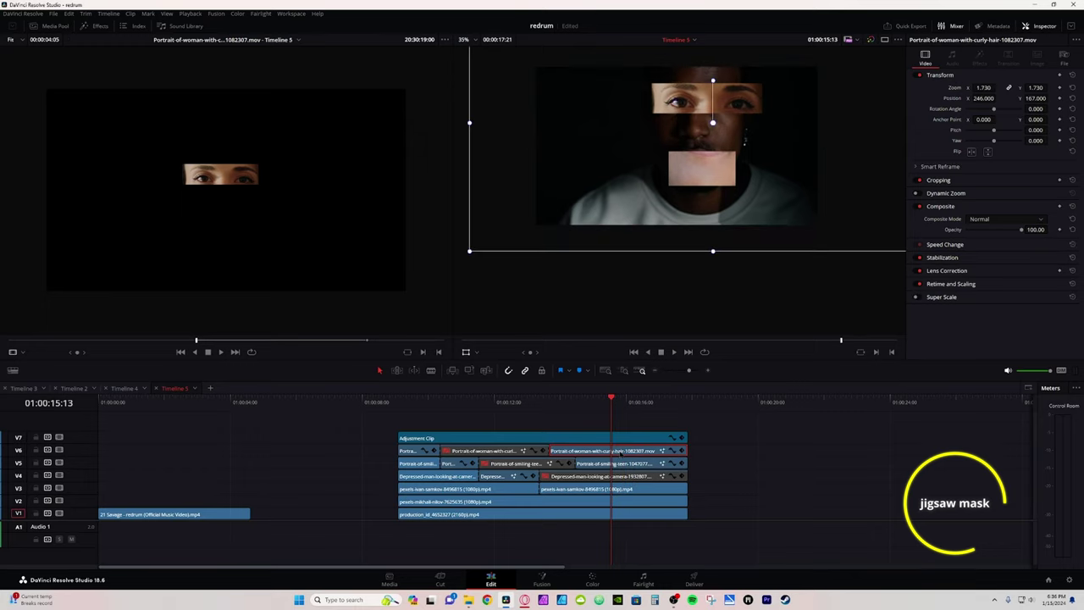
{"action": "key", "text": "ctrl+b"}
{"action": "left_click", "coordinate": [624, 463]}
{"action": "key", "text": "ctrl+b"}
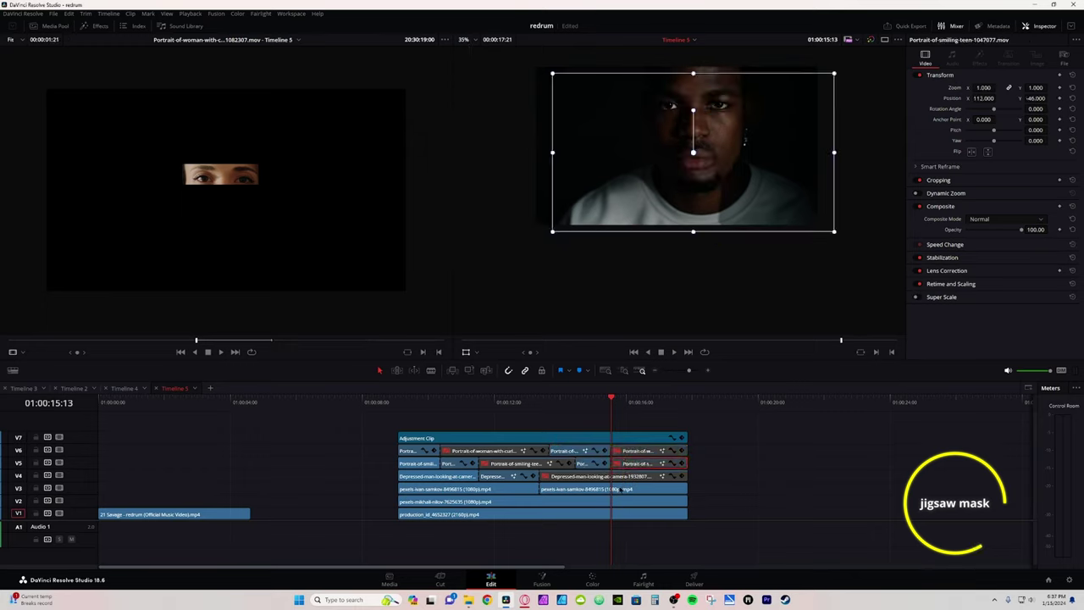
Step: Split the dark-lit man's clip on V3 at 01:00:15:13 and open its later part in Fusion
{"action": "left_click", "coordinate": [621, 490]}
{"action": "key", "text": "shift+5"}
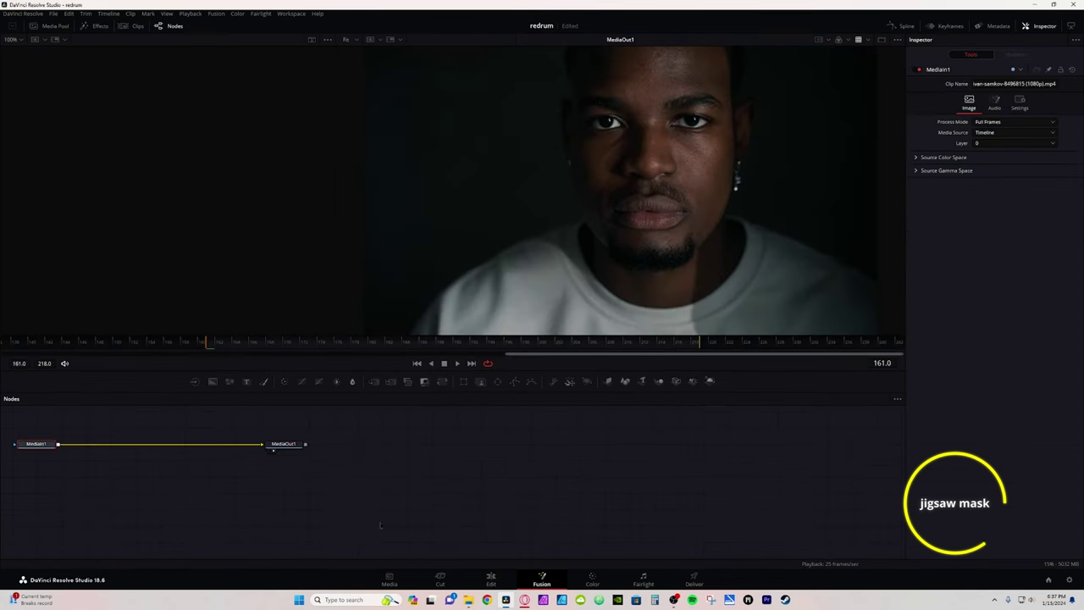
Step: Mask the man's eyes with a Rectangle about 0.335 wide and 0.163 high, centred about 0.540, 0.739, and return to the Edit page
{"action": "left_click_drag", "start_coordinate": [378, 526], "coordinate": [768, 534]}
{"action": "key", "text": "ctrl+v"}
{"action": "left_click_drag", "start_coordinate": [423, 414], "coordinate": [449, 415]}
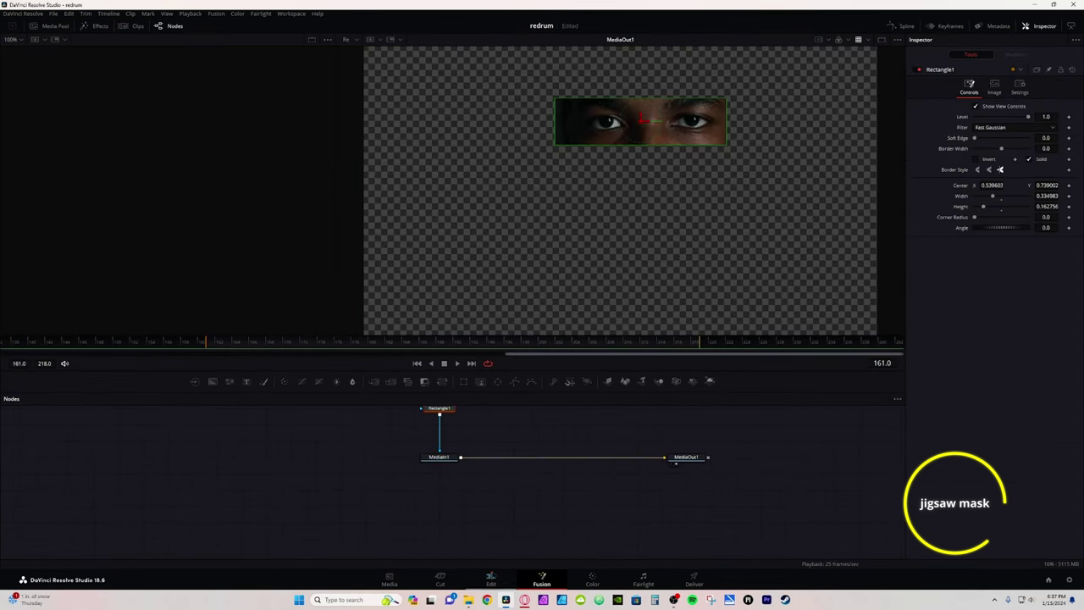
{"action": "left_click", "coordinate": [490, 575]}
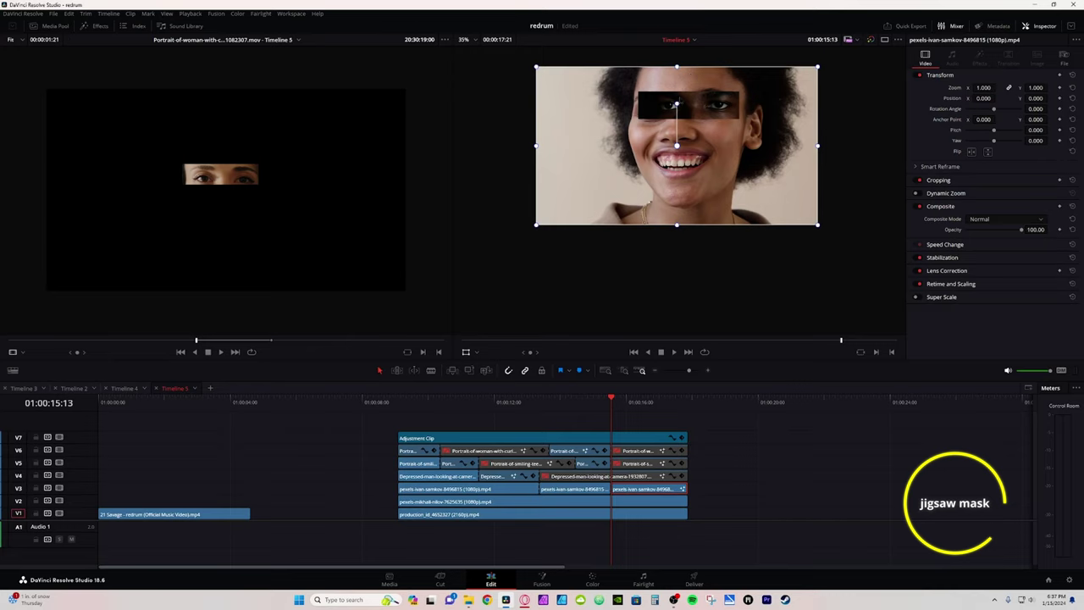
Step: Try a Zoom of 1.050 on the masked-eyes clip on V3, then reset its zoom
{"action": "mouse_move", "coordinate": [995, 88]}
{"action": "left_mouse_down"}
{"action": "mouse_move", "coordinate": [982, 88]}
{"action": "mouse_move", "coordinate": [1007, 88]}
{"action": "left_mouse_up"}
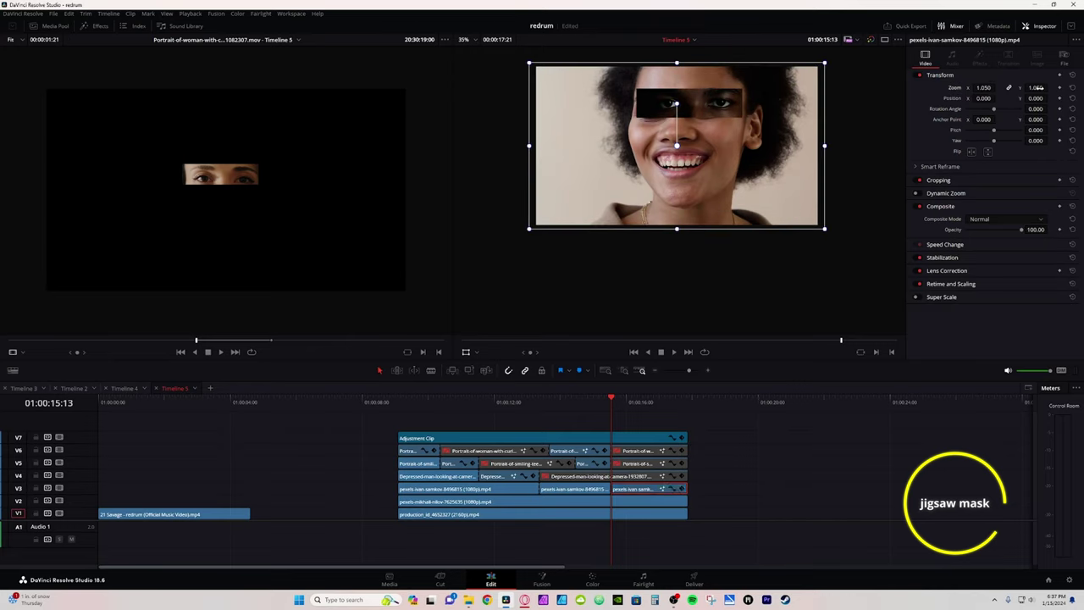
{"action": "left_click", "coordinate": [1072, 88]}
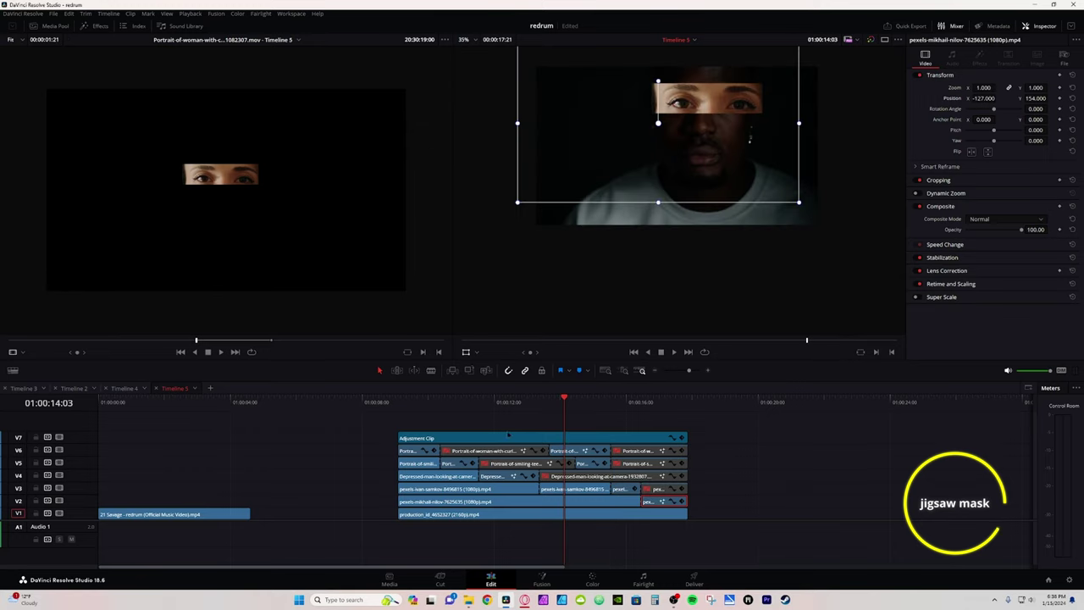